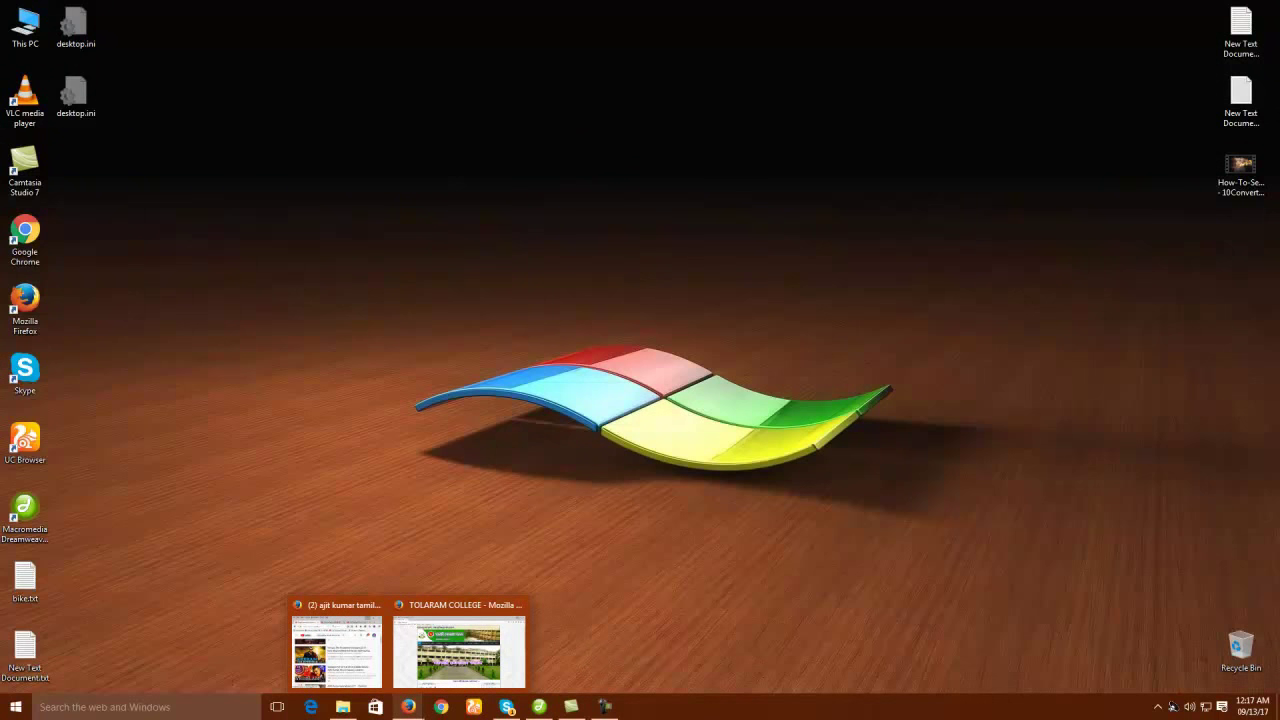
# - Bring up the Tolaram College website and open the login page from its Admin links
pyautogui.click(459, 650)
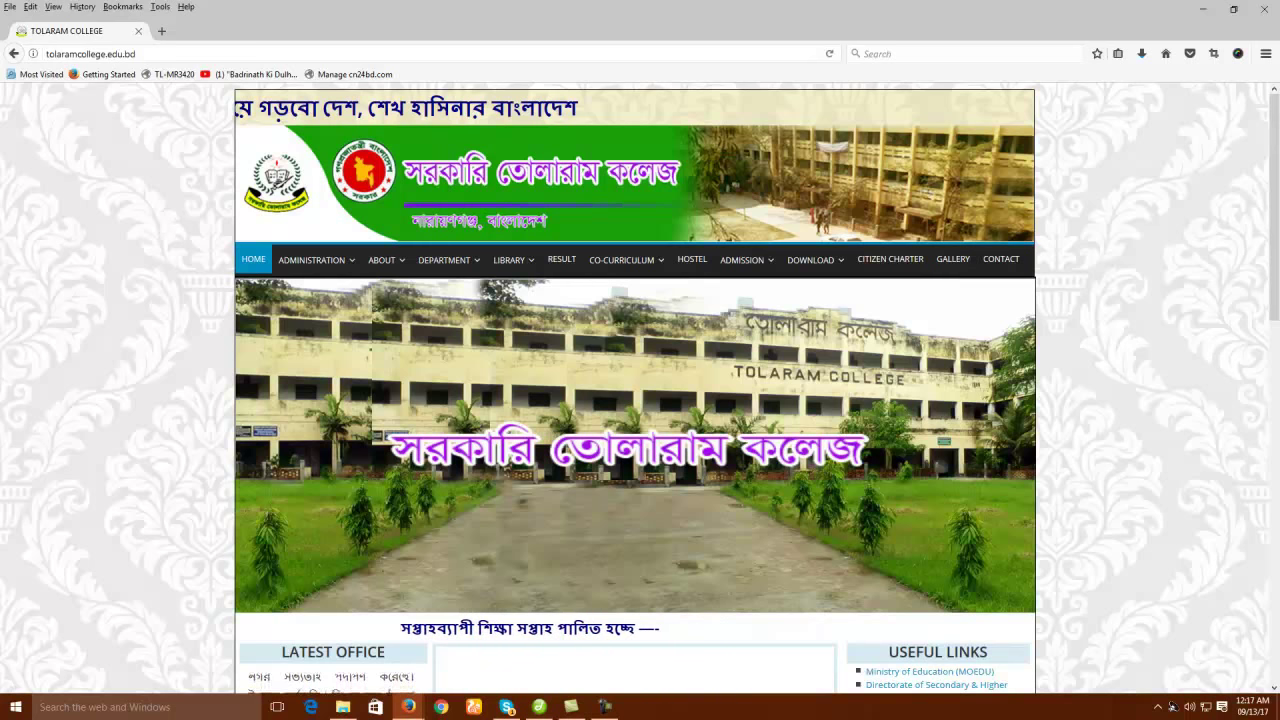
pyautogui.scroll(-1, 635, 380)
pyautogui.scroll(-5, 635, 388)
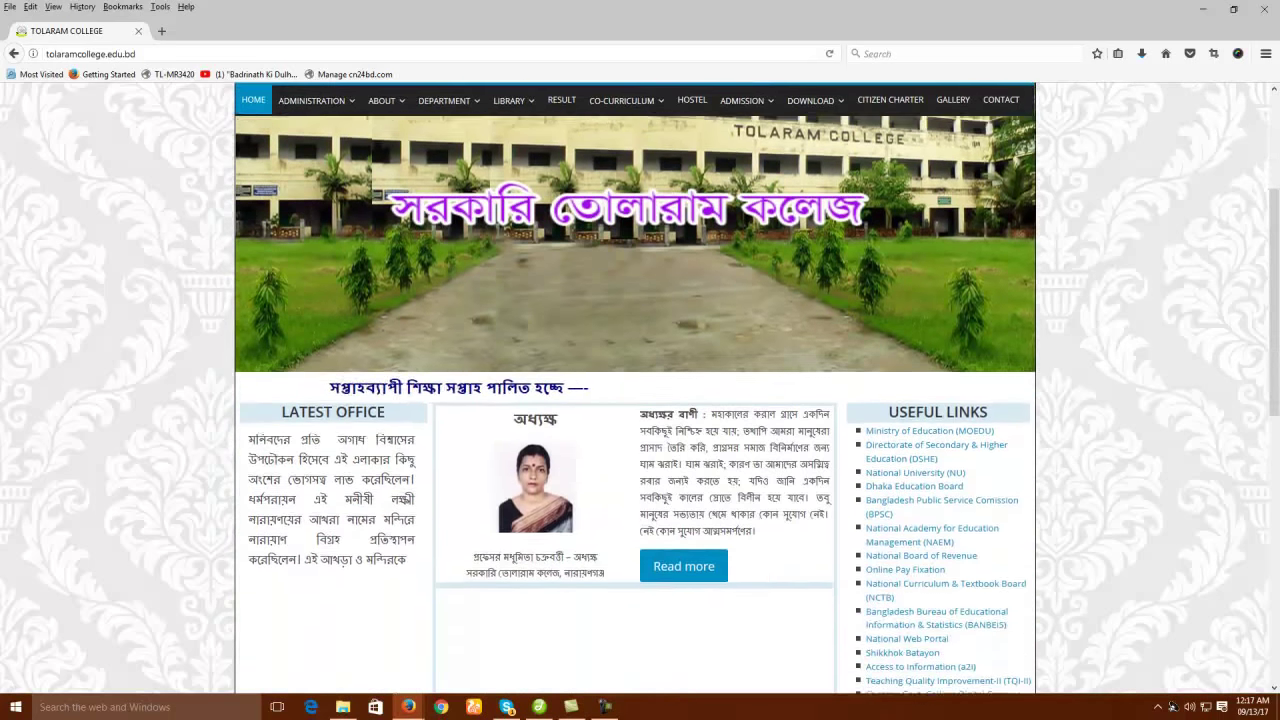
pyautogui.scroll(-7, 635, 388)
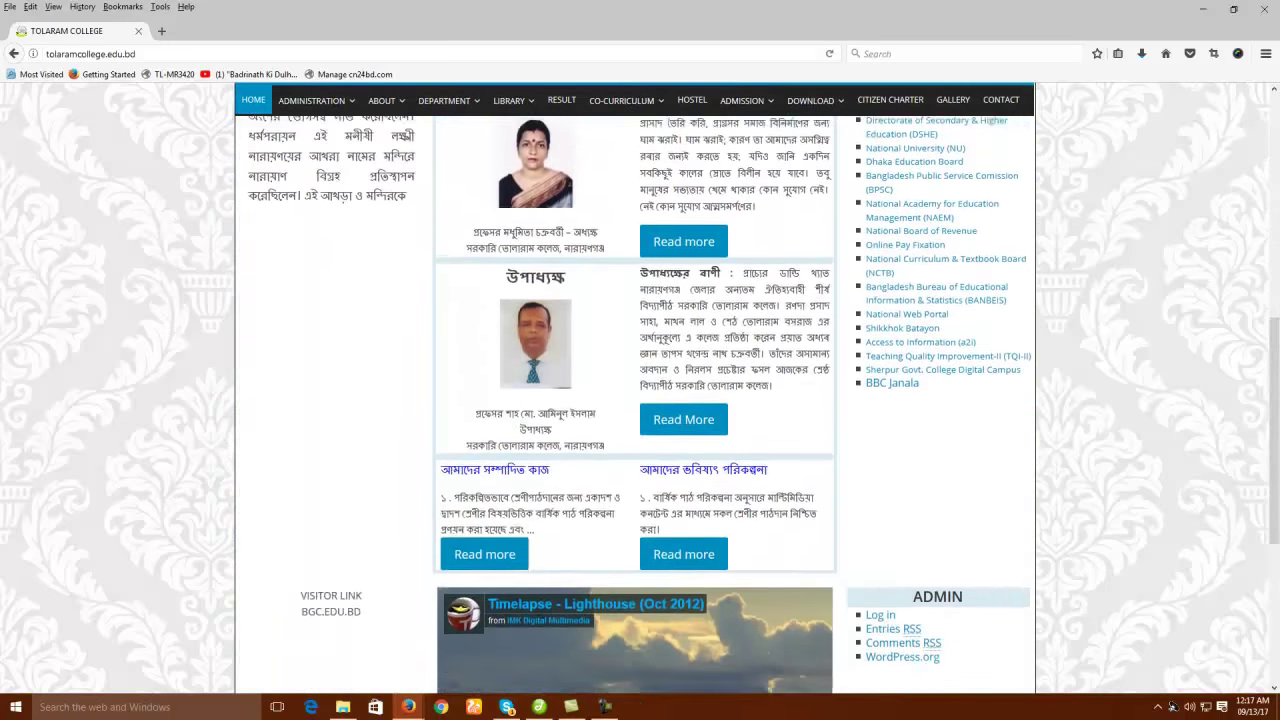
pyautogui.scroll(-2, 635, 388)
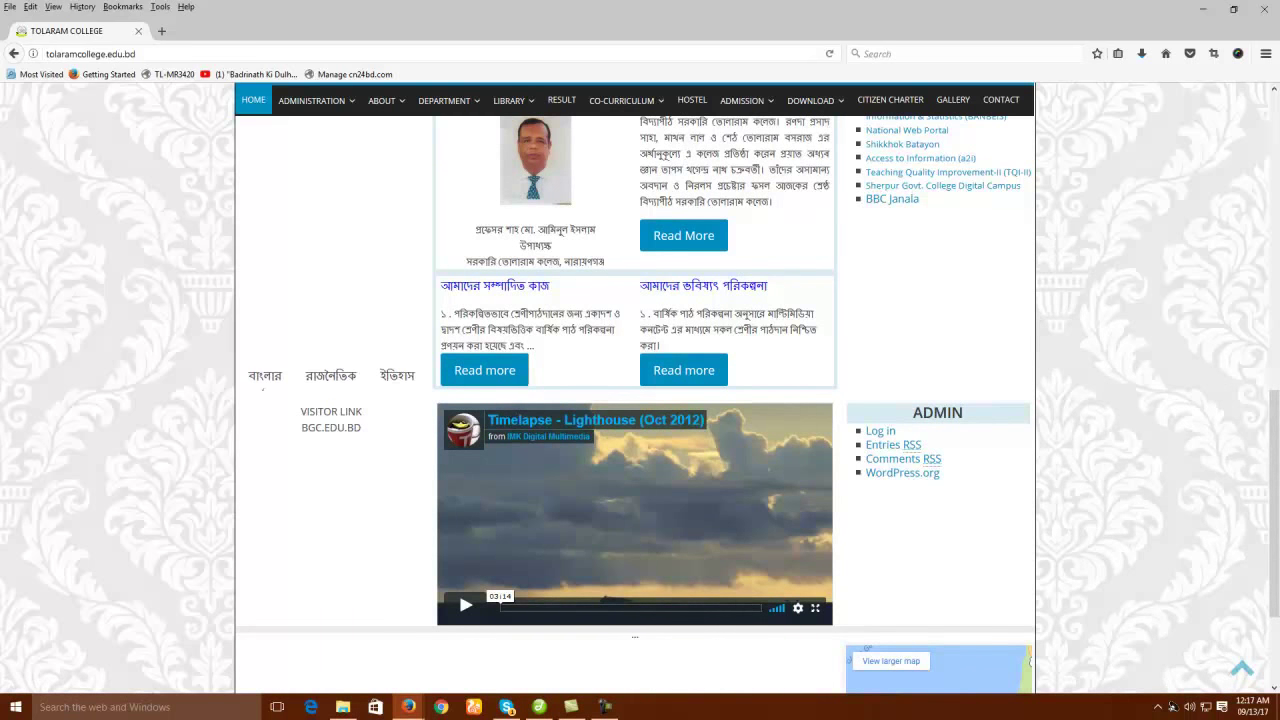
pyautogui.click(880, 431)
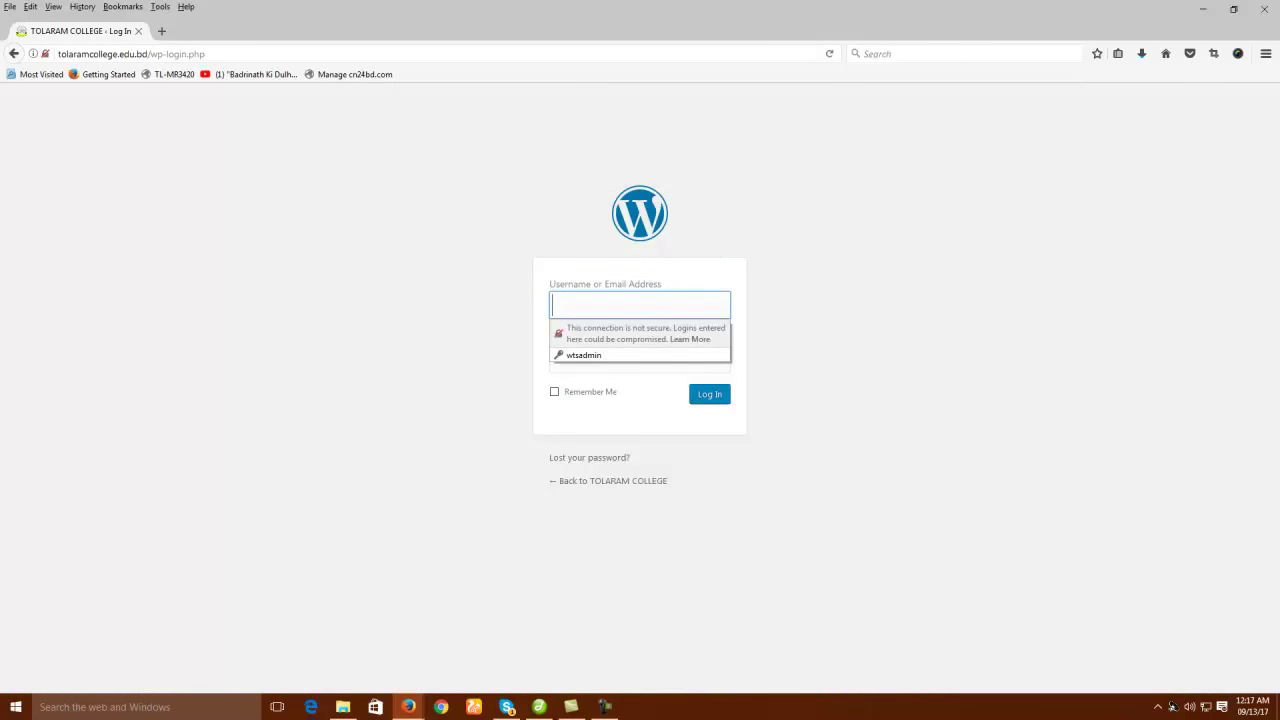
# - Log in to the site with the saved administrator username and the account password, and update the browser's stored login
pyautogui.press('Down')
pyautogui.press('Return')
pyautogui.moveTo(645, 361); pyautogui.dragTo(550, 361)
pyautogui.click(470, 380)
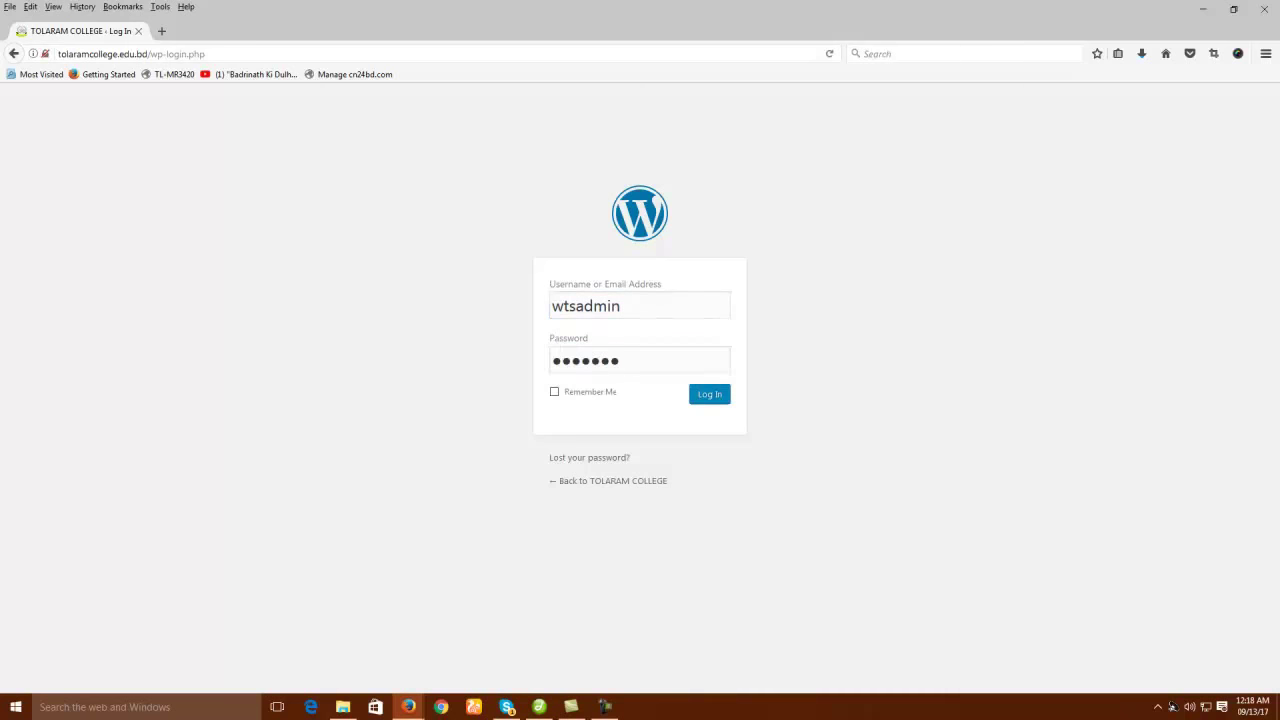
pyautogui.moveTo(636, 361); pyautogui.dragTo(550, 361)
pyautogui.click(470, 380)
pyautogui.click(710, 395)
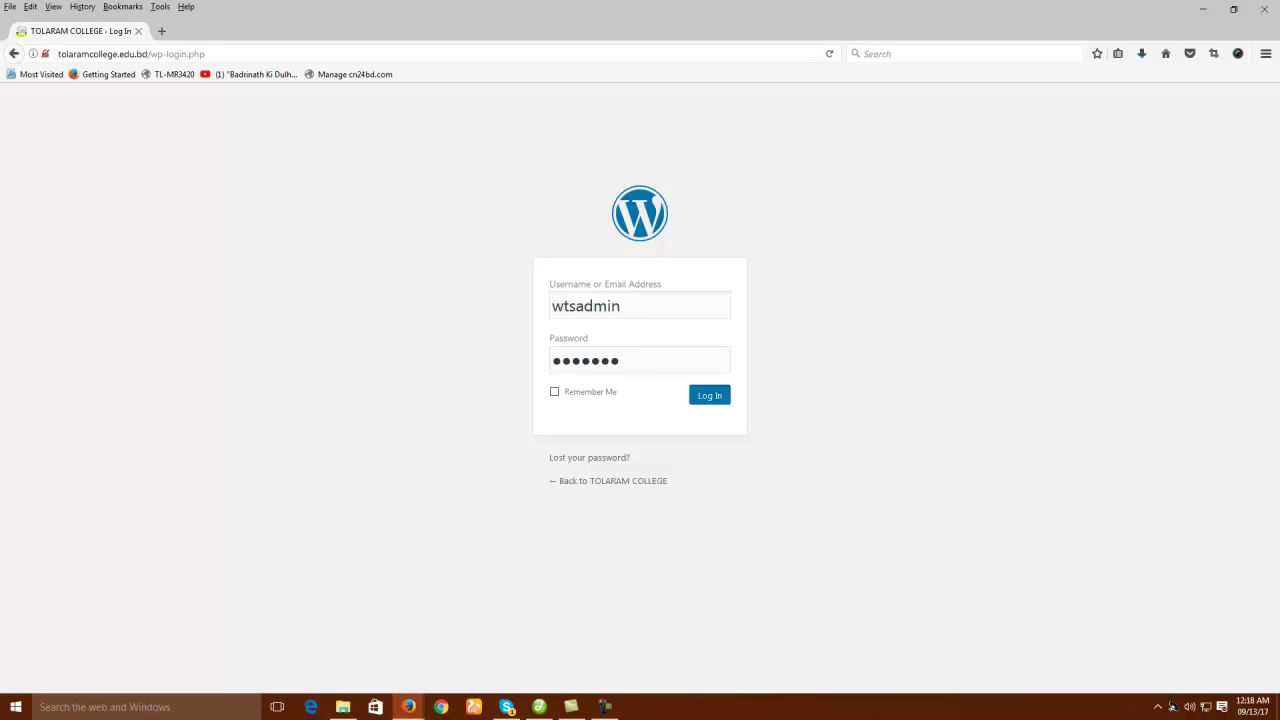
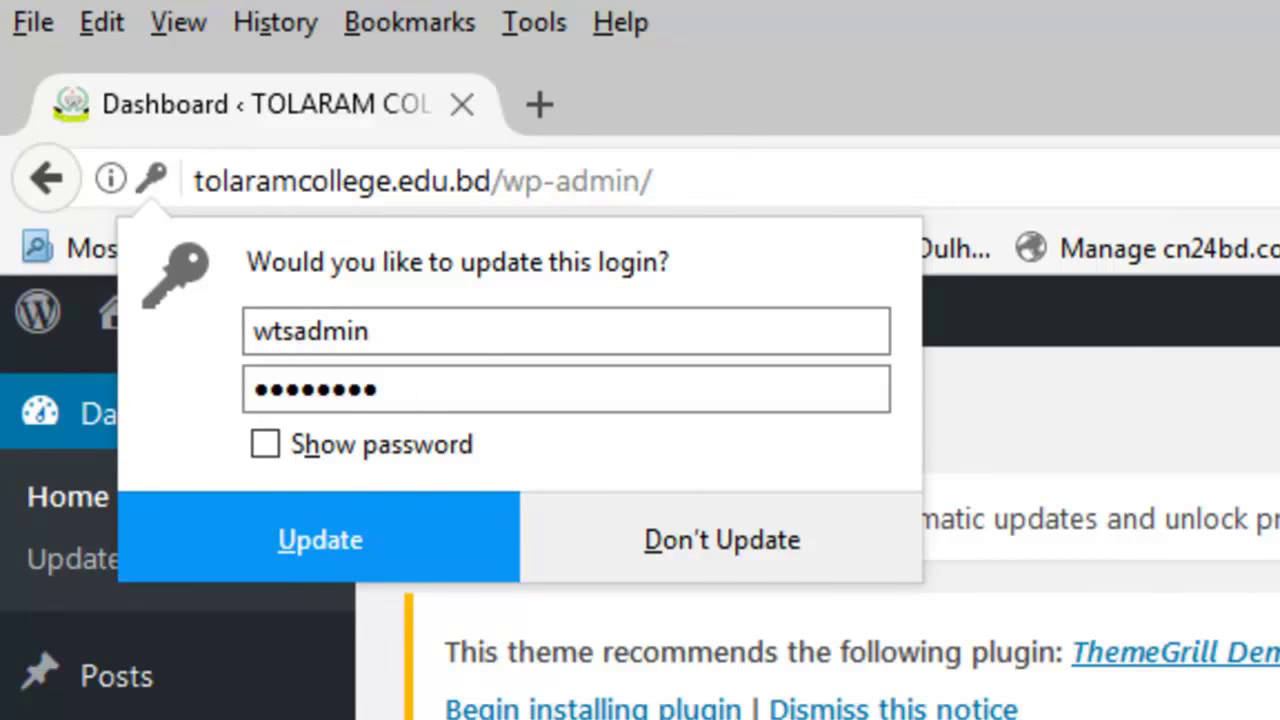
pyautogui.click(320, 540)
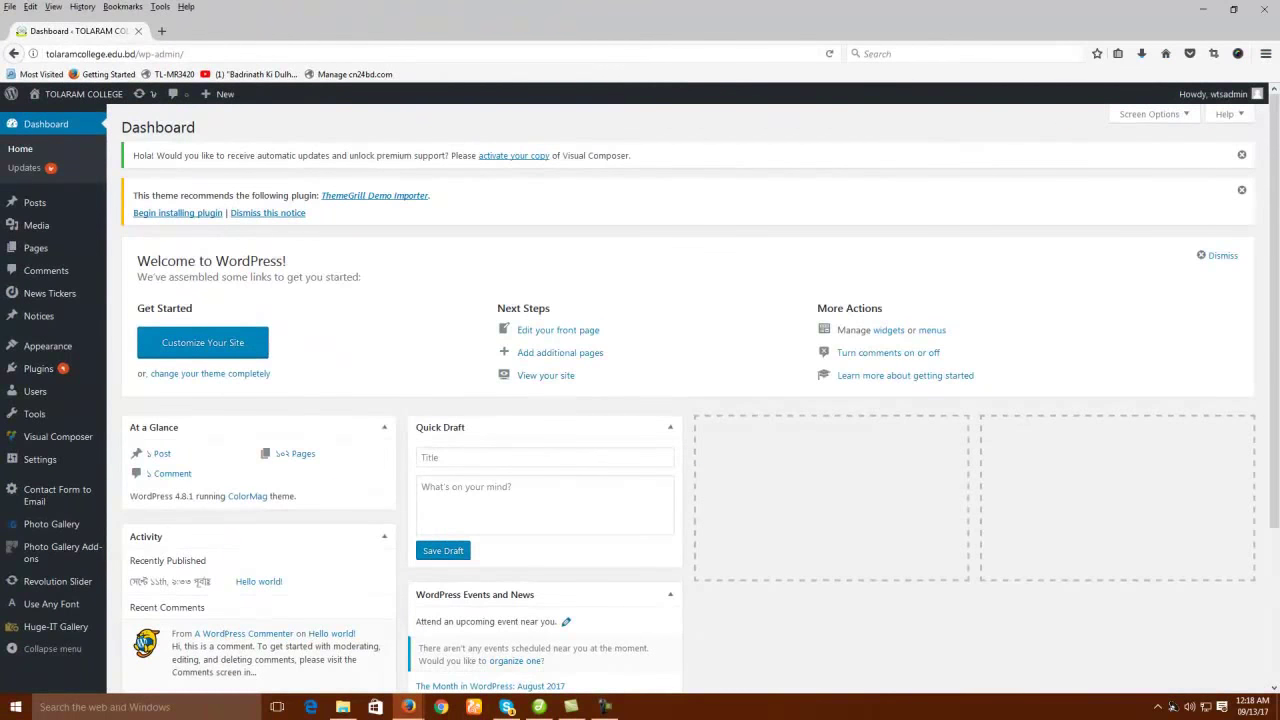
# - Open the public Tolaram College site from the dashboard in a new browser tab and switch to it
pyautogui.moveTo(1215, 93)
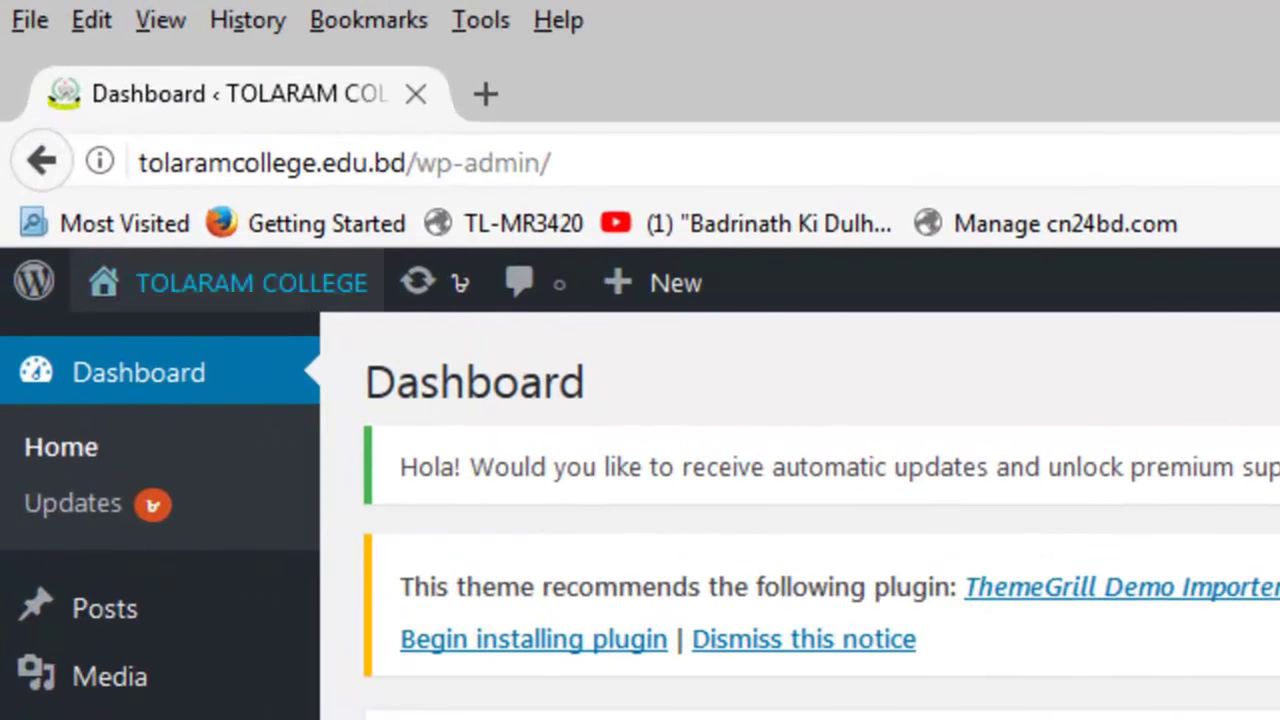
pyautogui.moveTo(250, 283)
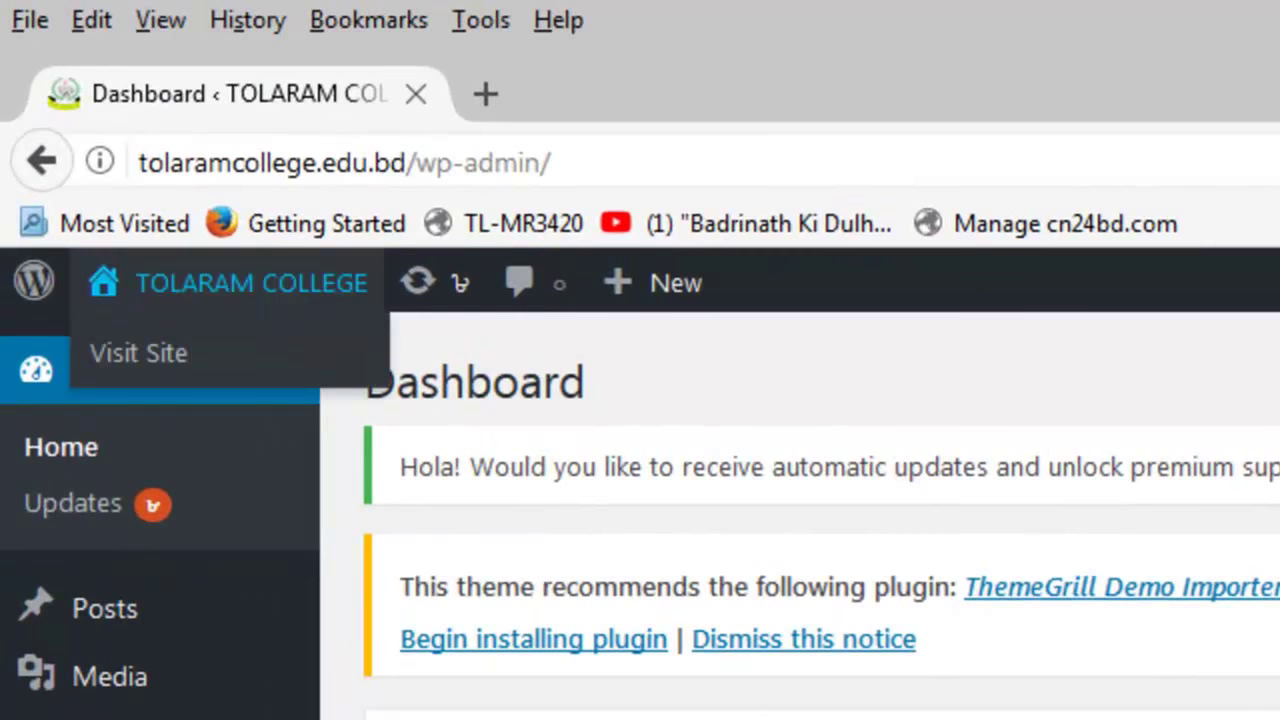
pyautogui.rightClick(172, 353)
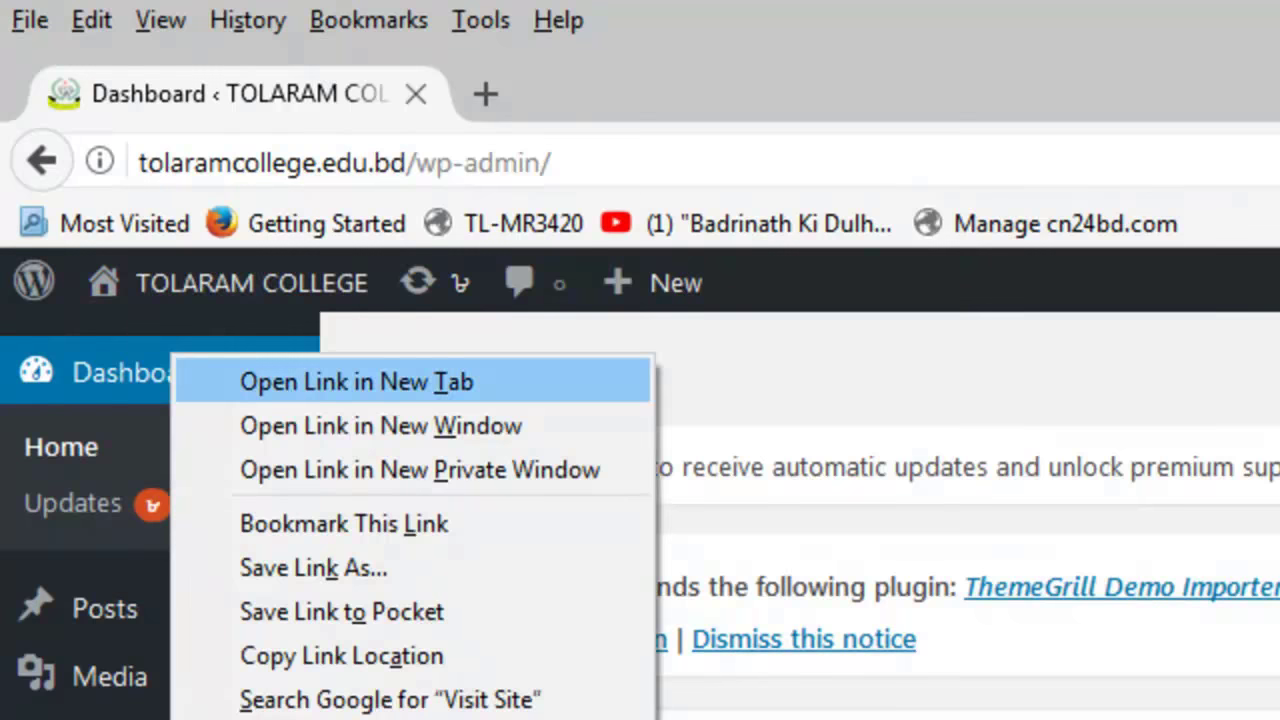
pyautogui.click(300, 382)
pyautogui.click(206, 31)
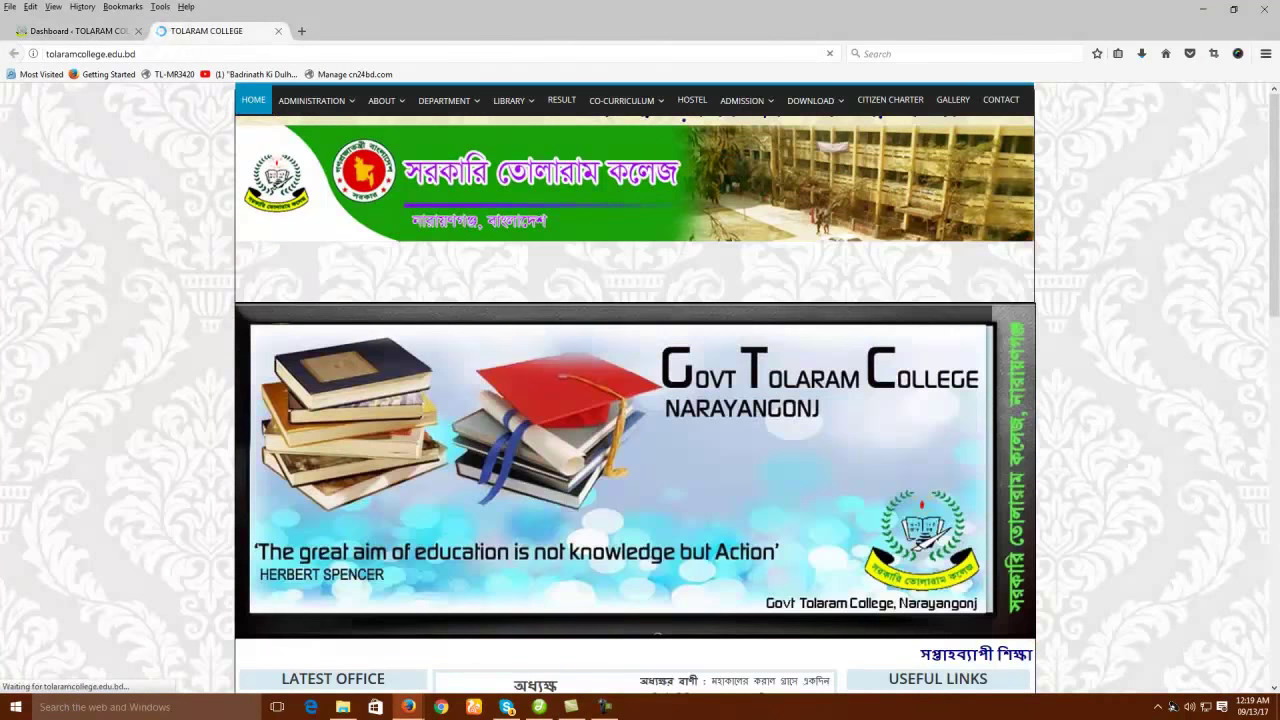
pyautogui.hotkey('ctrl', 'Tab')
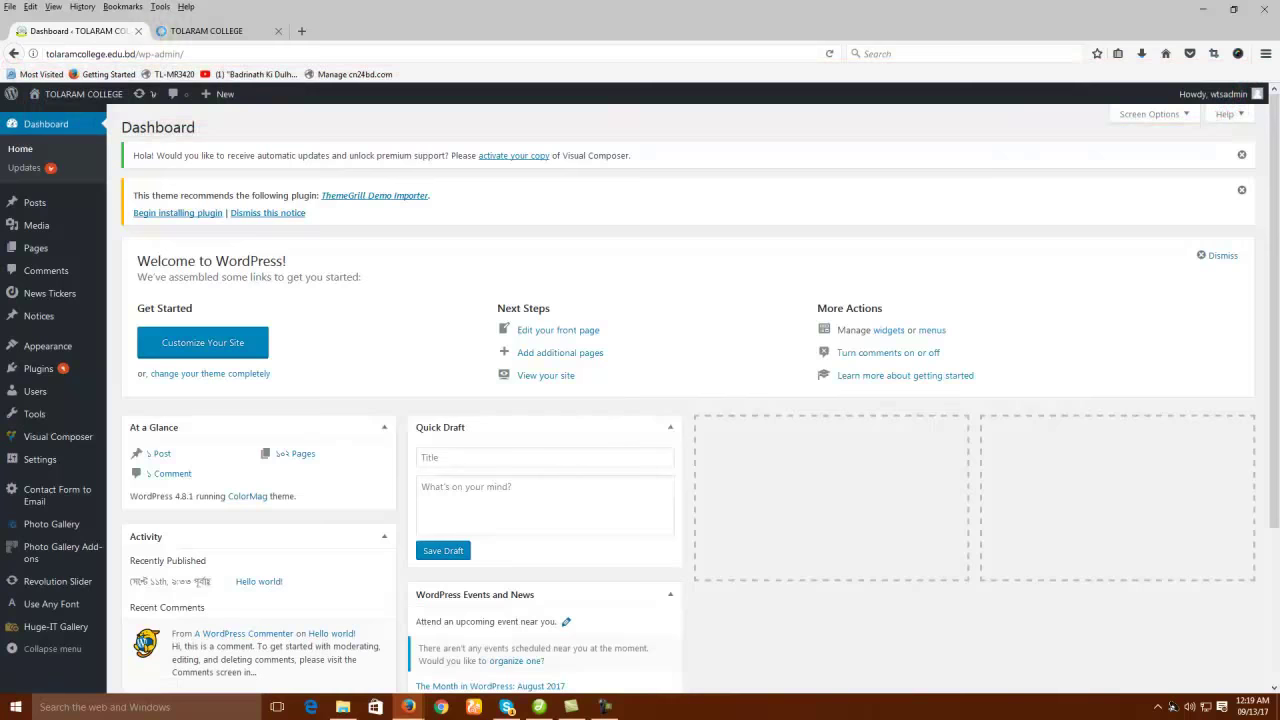
pyautogui.click(208, 31)
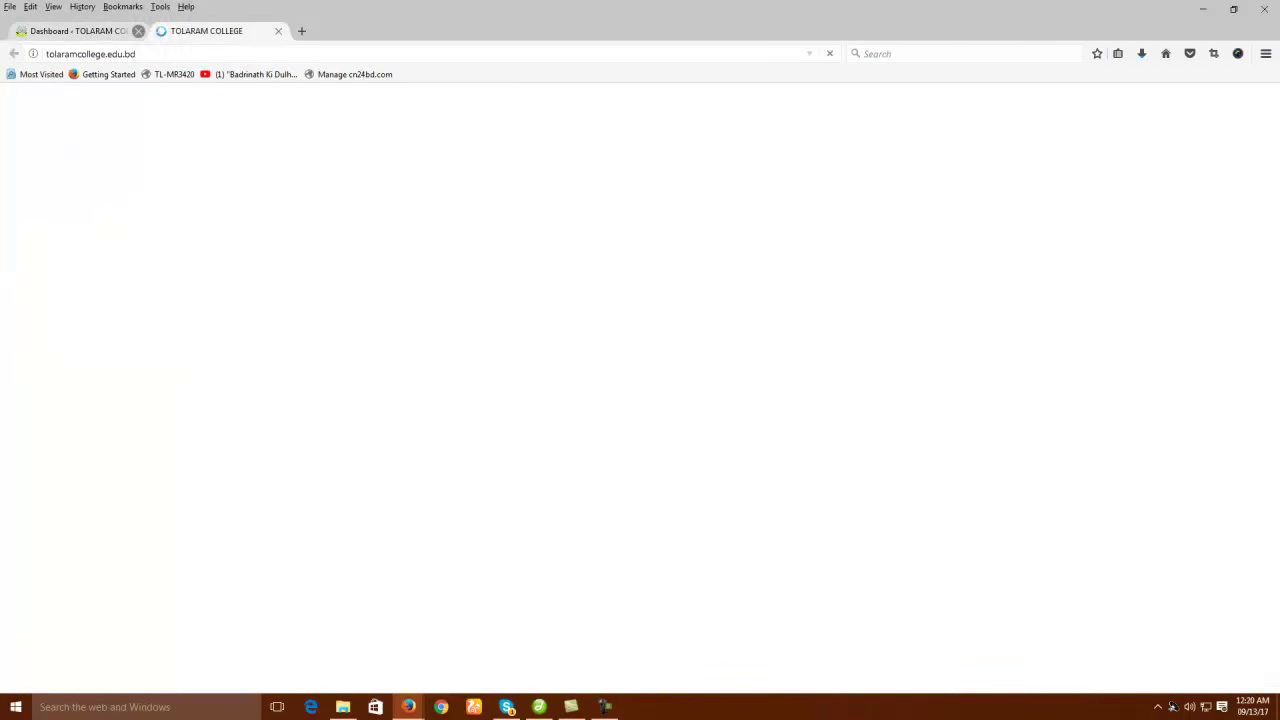
pyautogui.hotkey('ctrl', 'Tab')
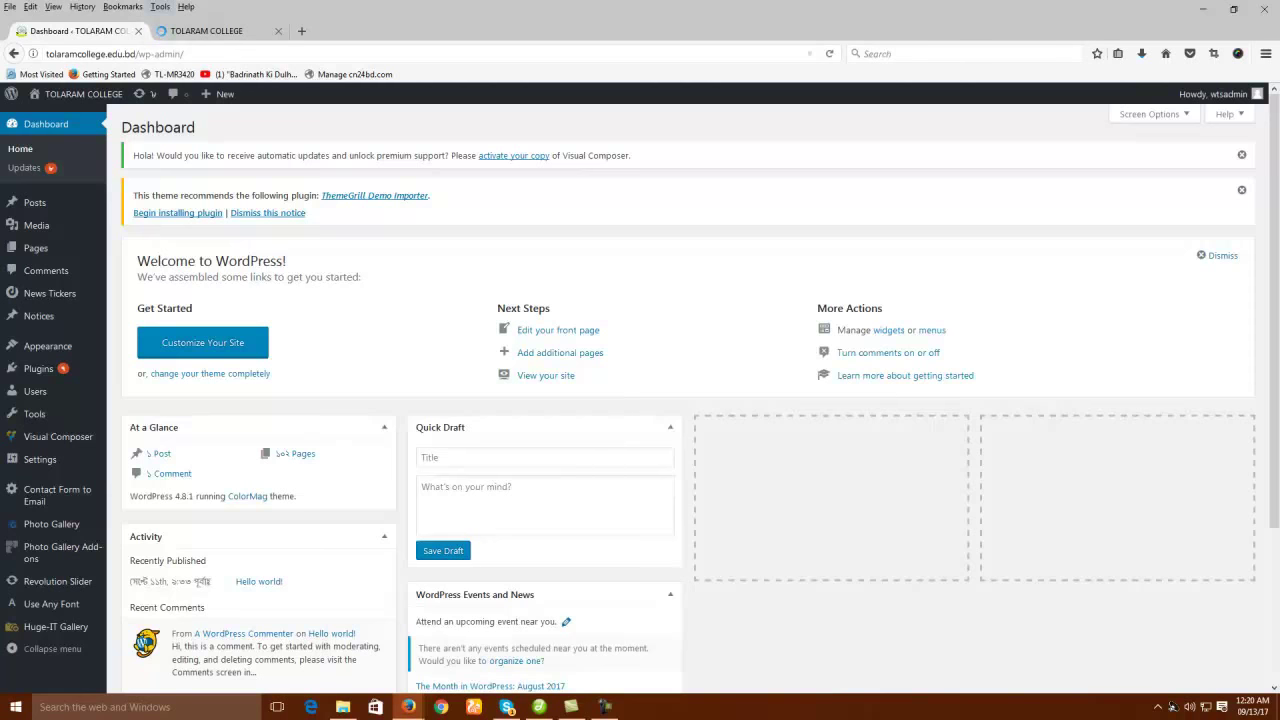
pyautogui.hotkey('ctrl', 'Tab')
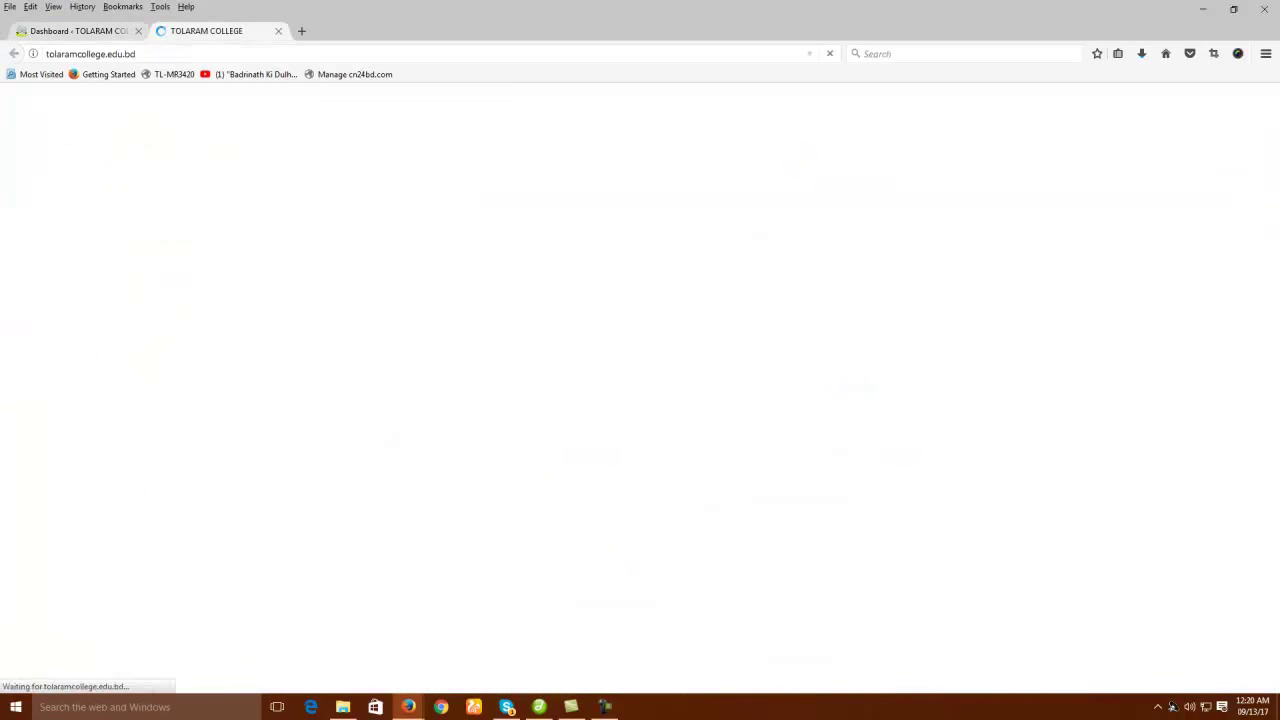
pyautogui.hotkey('ctrl', 'Tab')
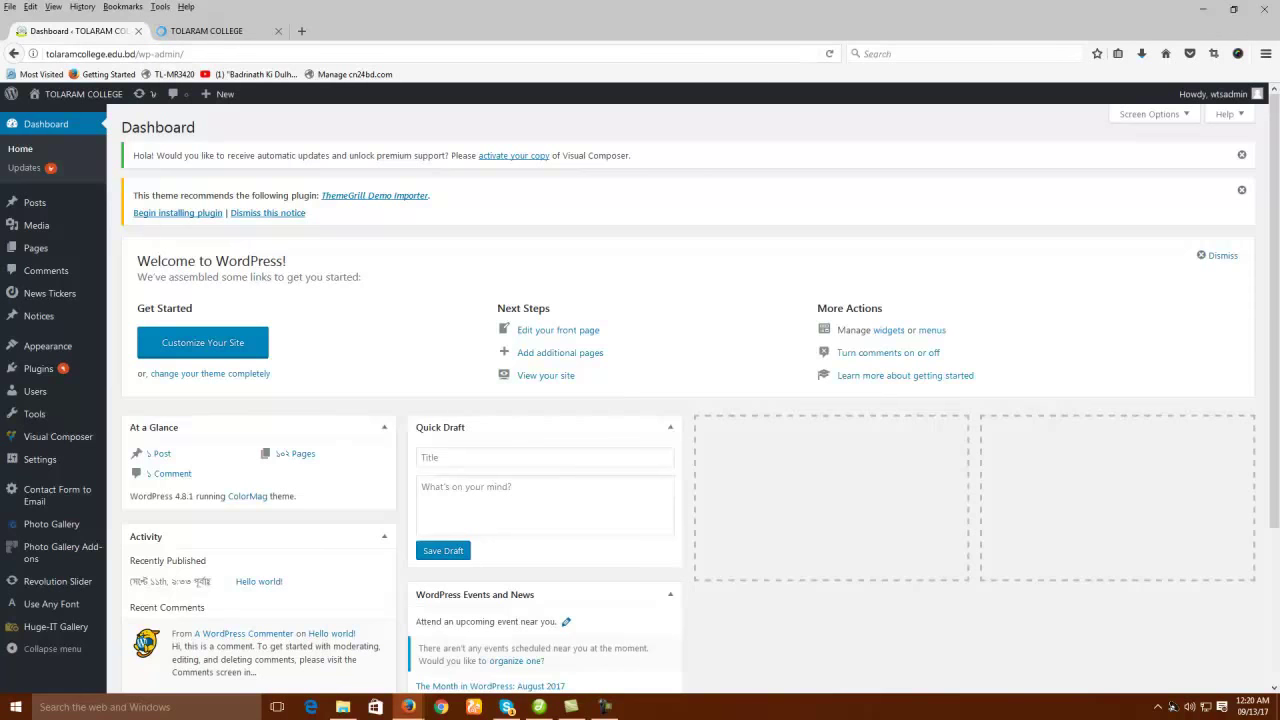
pyautogui.moveTo(40, 202)
pyautogui.moveTo(36, 248)
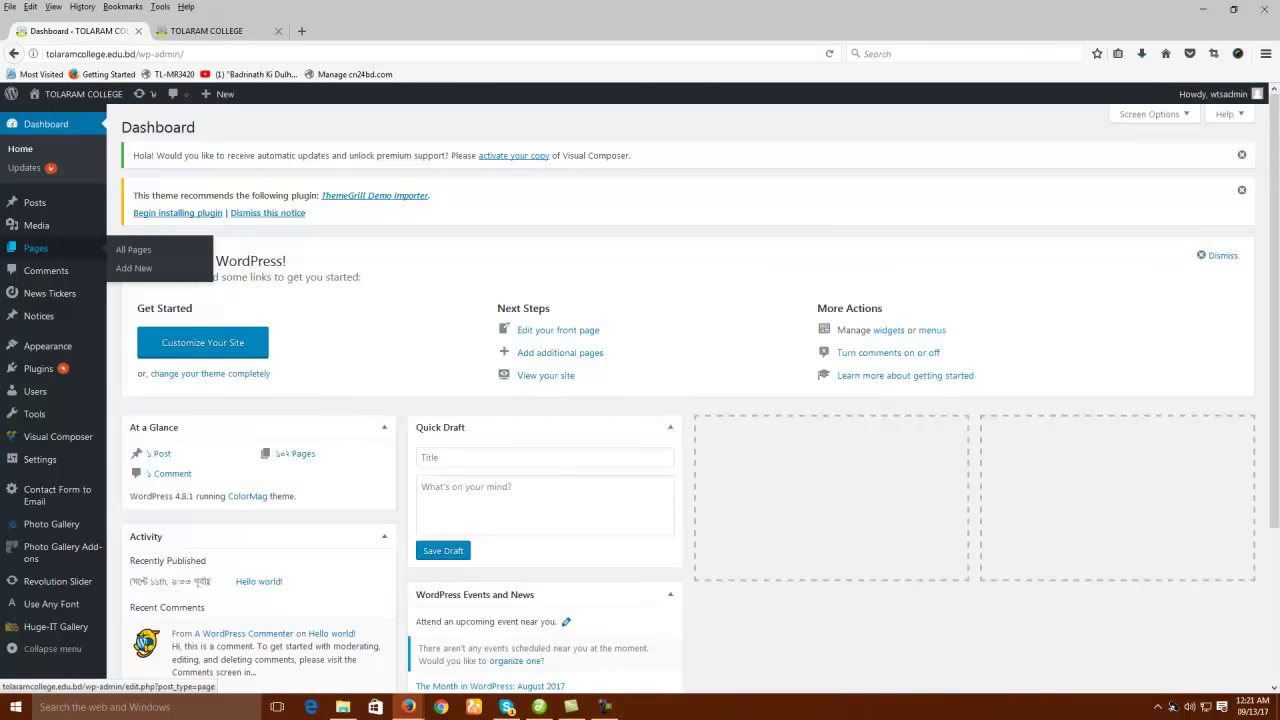
# - Look over the public home page, go to the library's Staff page and open that page for editing
pyautogui.click(205, 30)
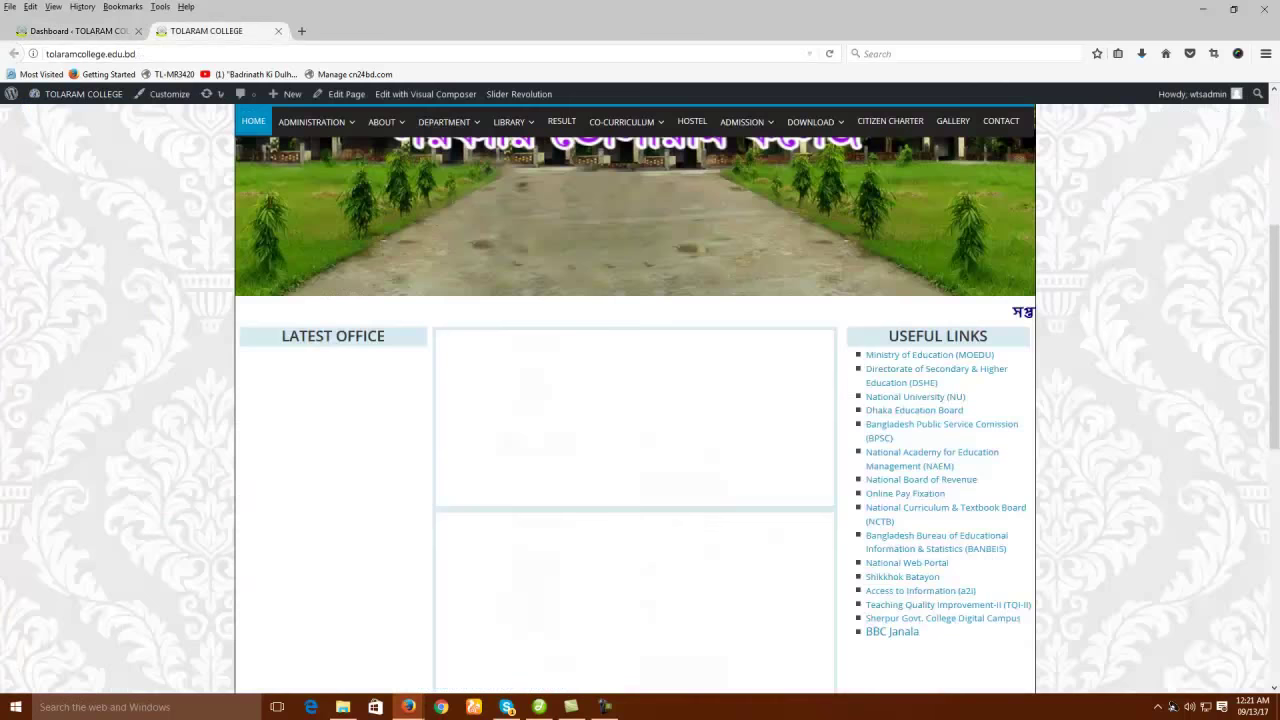
pyautogui.scroll(-4, 635, 400)
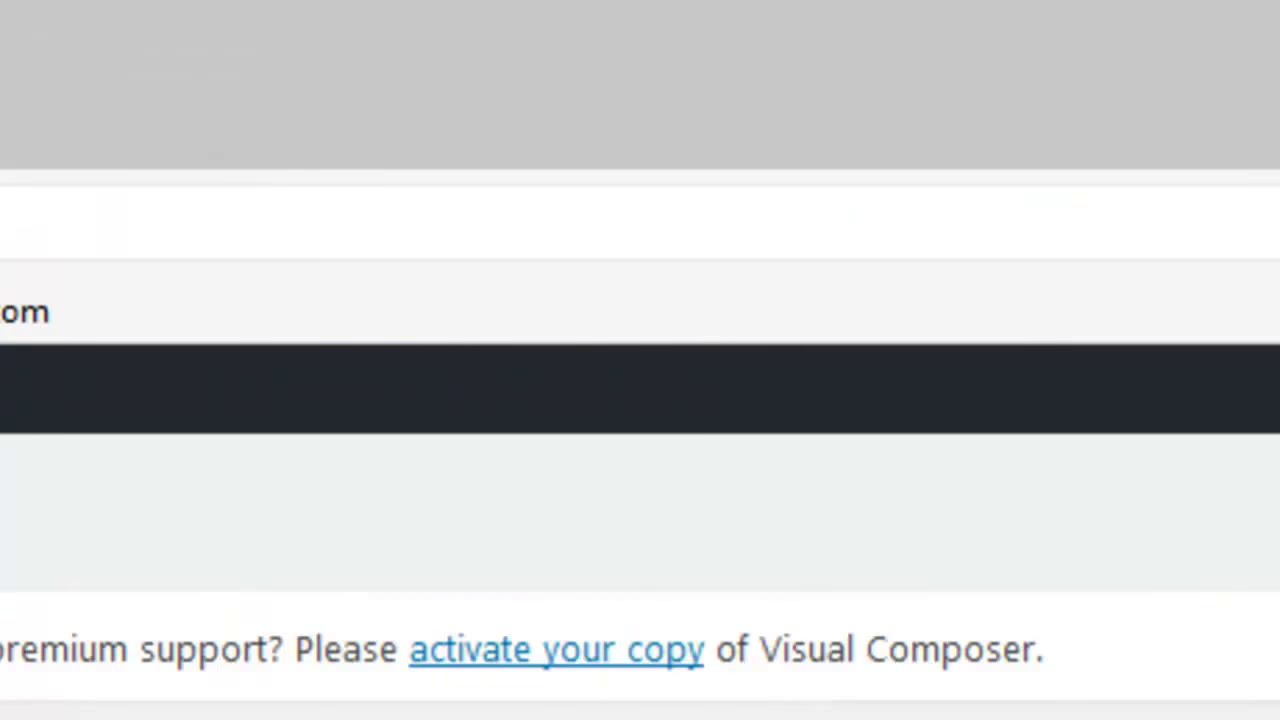
pyautogui.hotkey('ctrl', 'Tab')
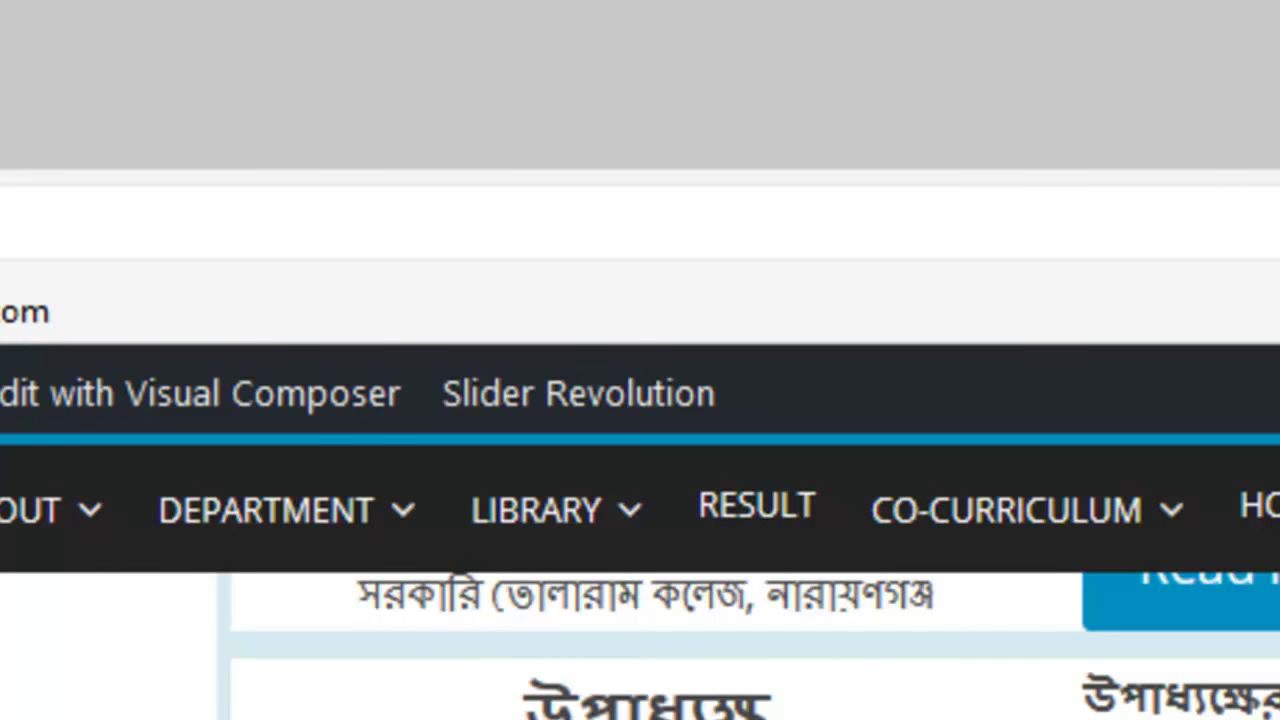
pyautogui.scroll(5, 640, 576)
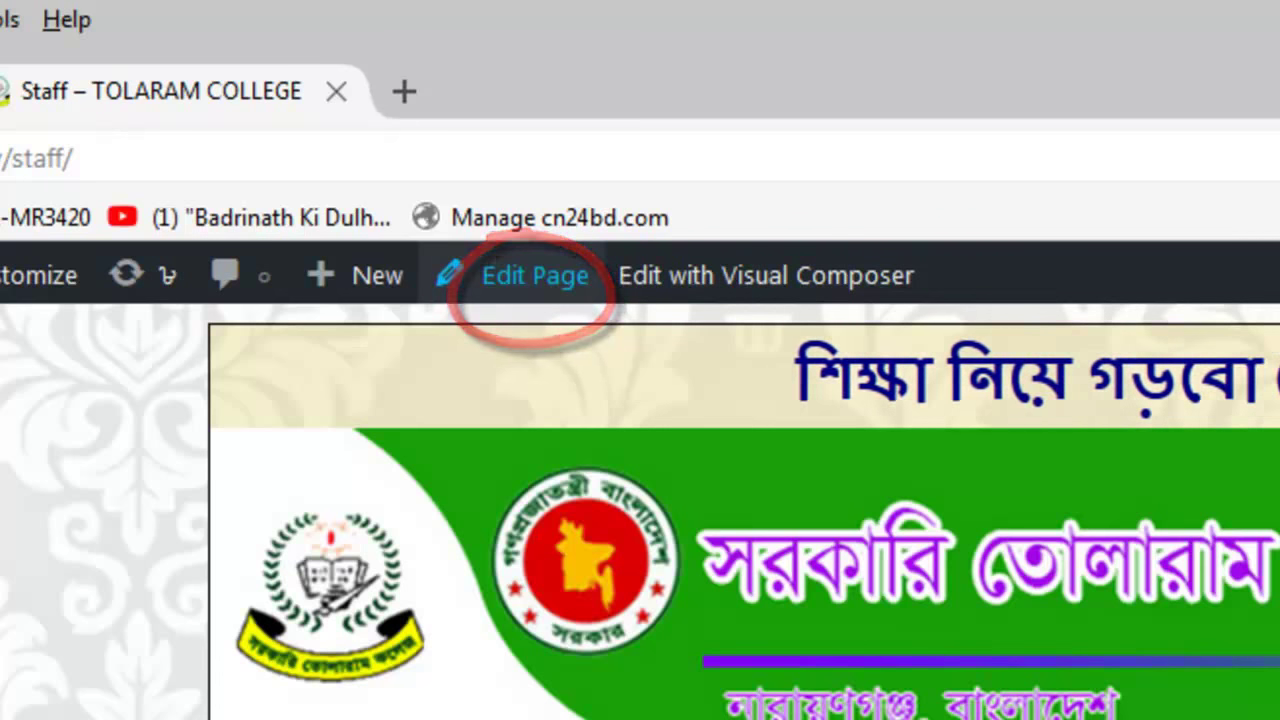
pyautogui.moveTo(354, 275)
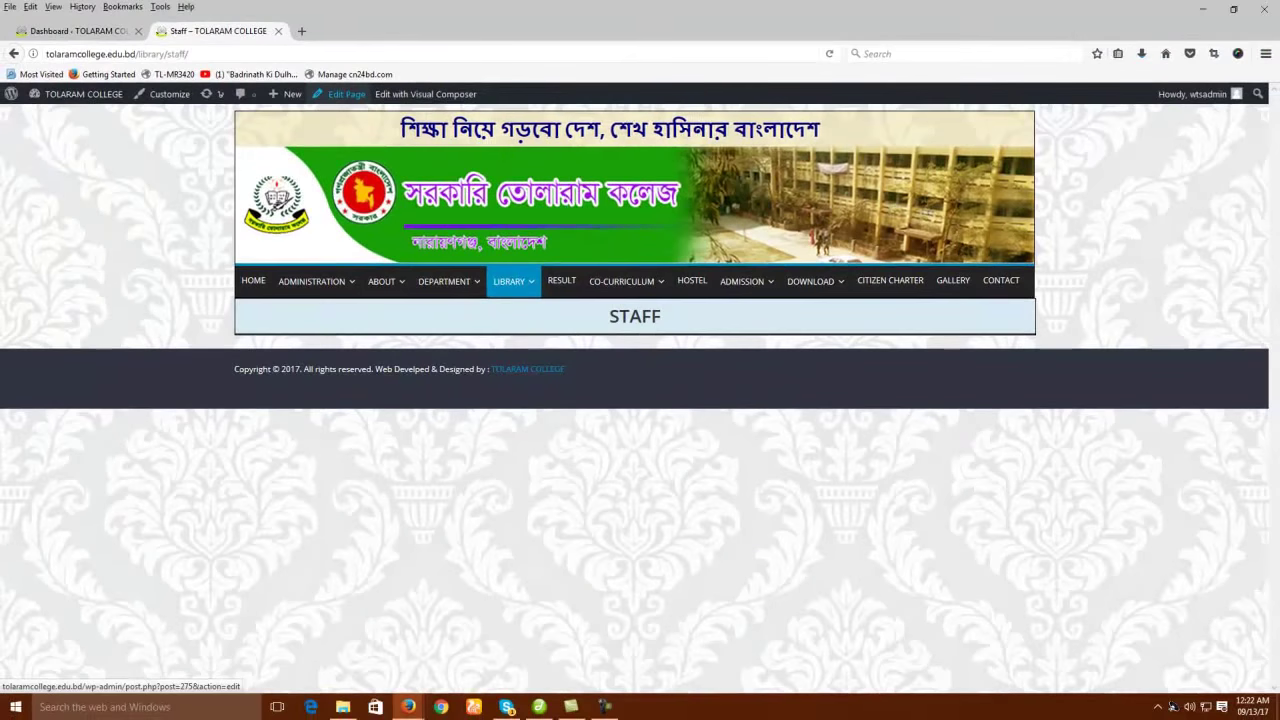
pyautogui.click(340, 94)
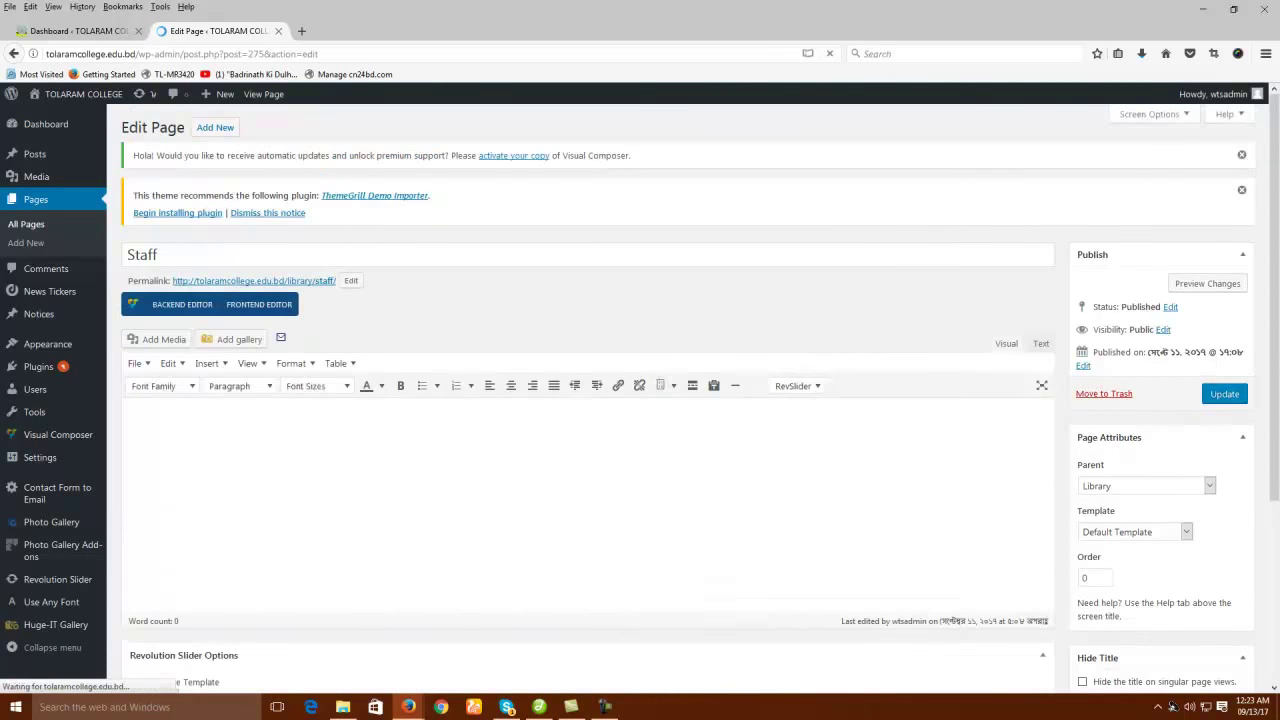
pyautogui.moveTo(1274, 300)
pyautogui.mouseDown()
pyautogui.moveTo(1274, 455)
pyautogui.moveTo(1274, 318)
pyautogui.mouseUp()
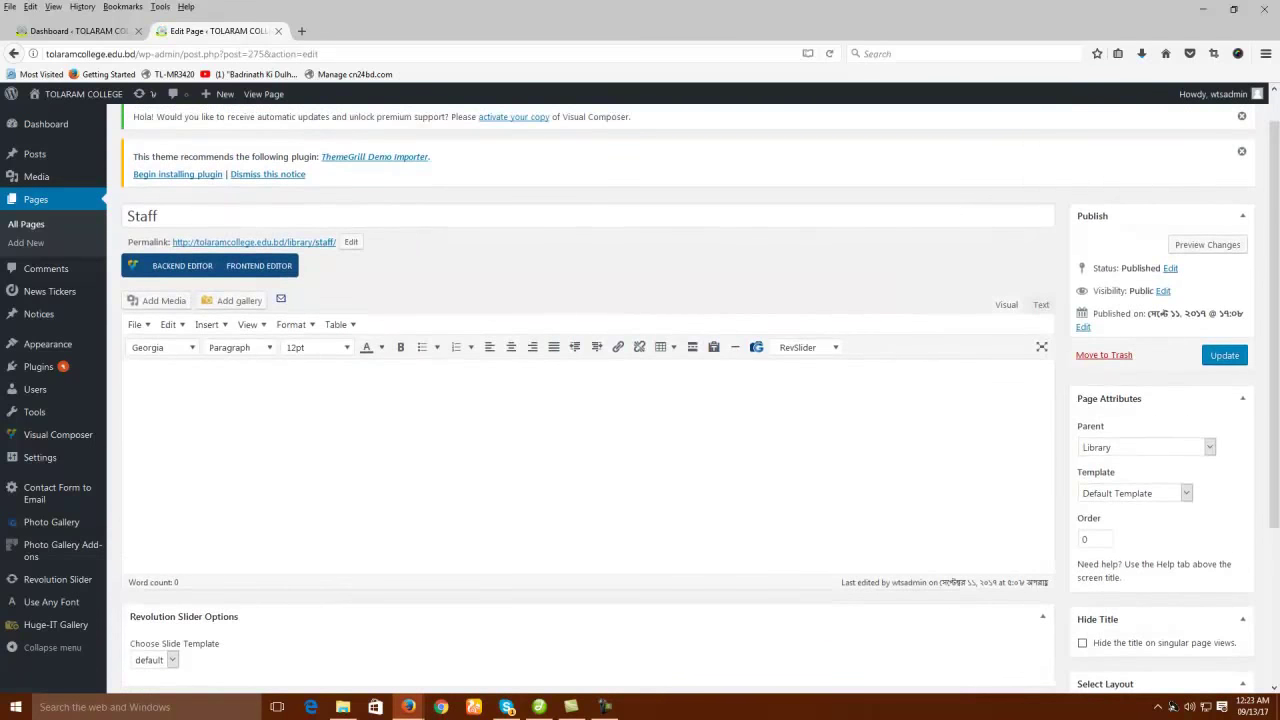
# - View the published Staff page through its permalink in a new tab and return to the page editor
pyautogui.doubleClick(160, 216)
pyautogui.click(160, 216)
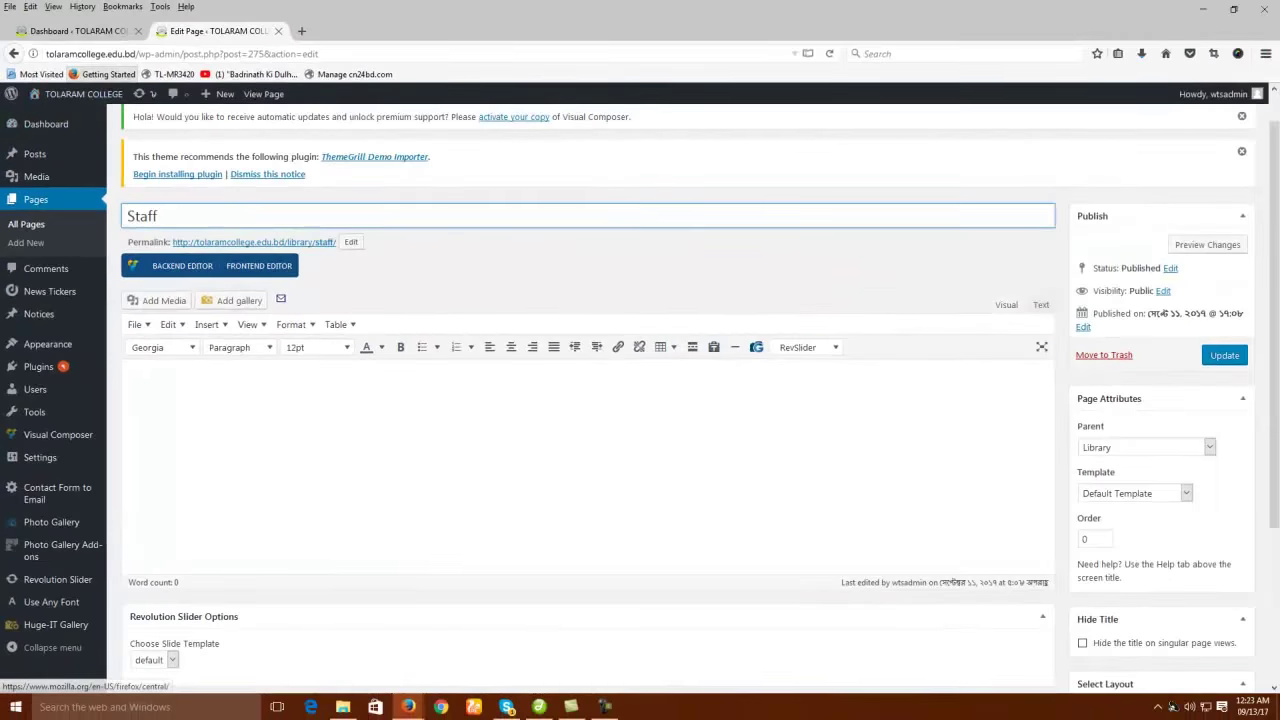
pyautogui.moveTo(82, 94)
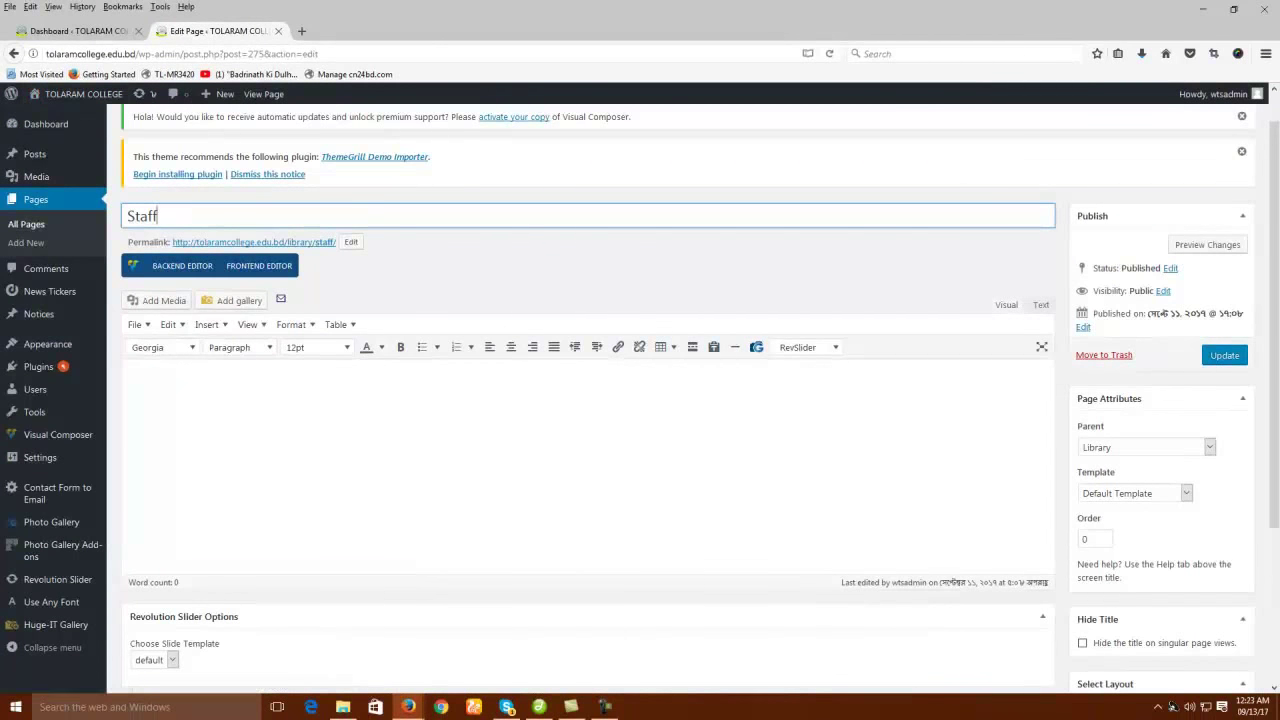
pyautogui.middleClick(254, 242)
pyautogui.click(354, 31)
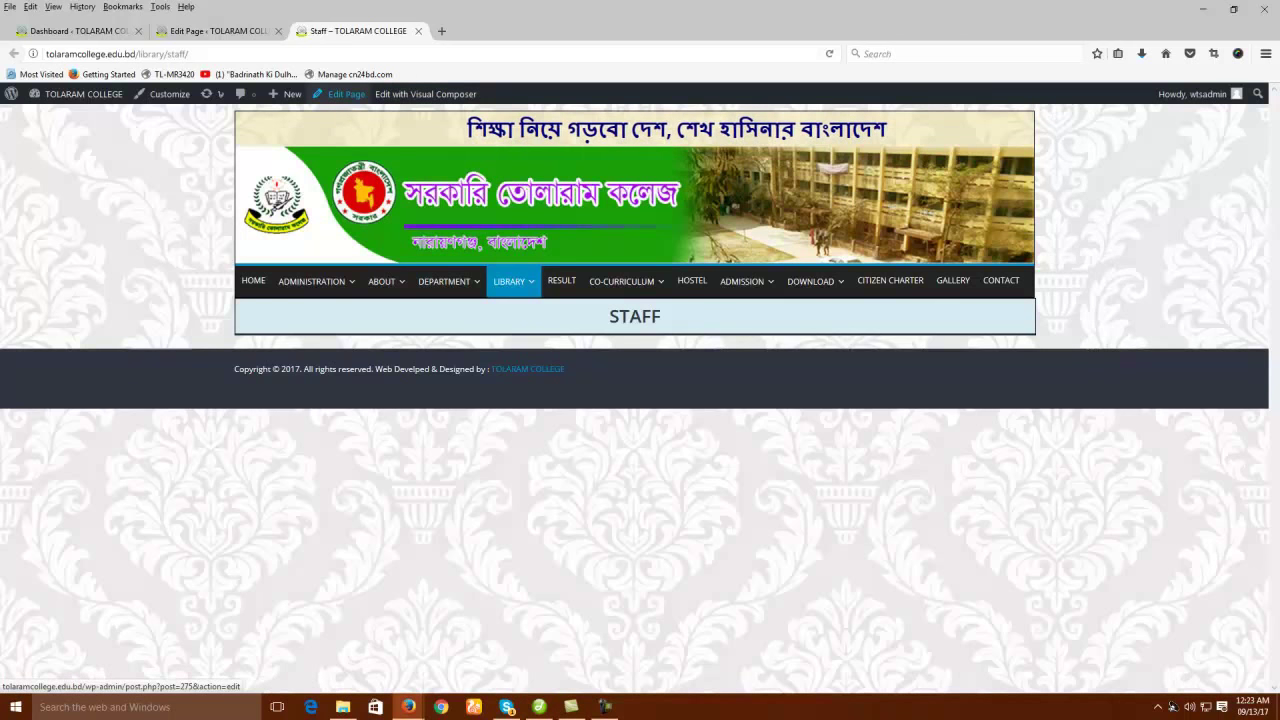
pyautogui.click(212, 31)
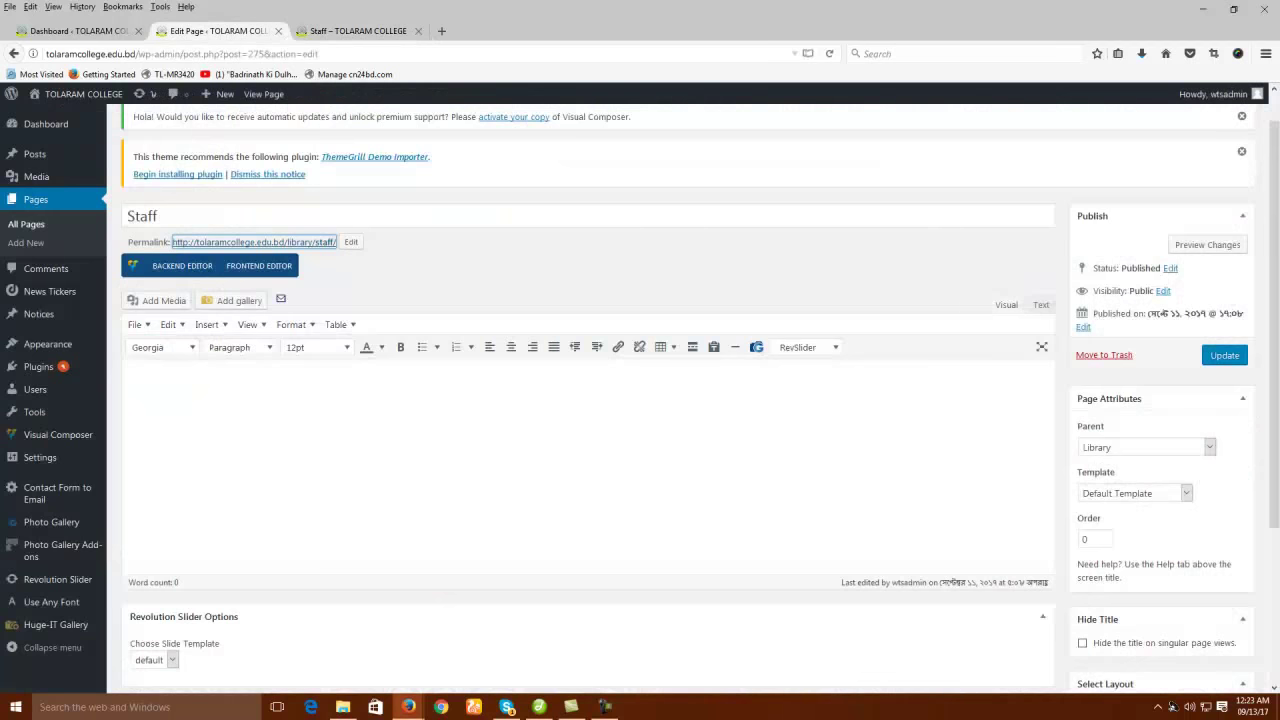
# - Enter the text "a" in the body of the Staff page and try selecting it
pyautogui.click(130, 385)
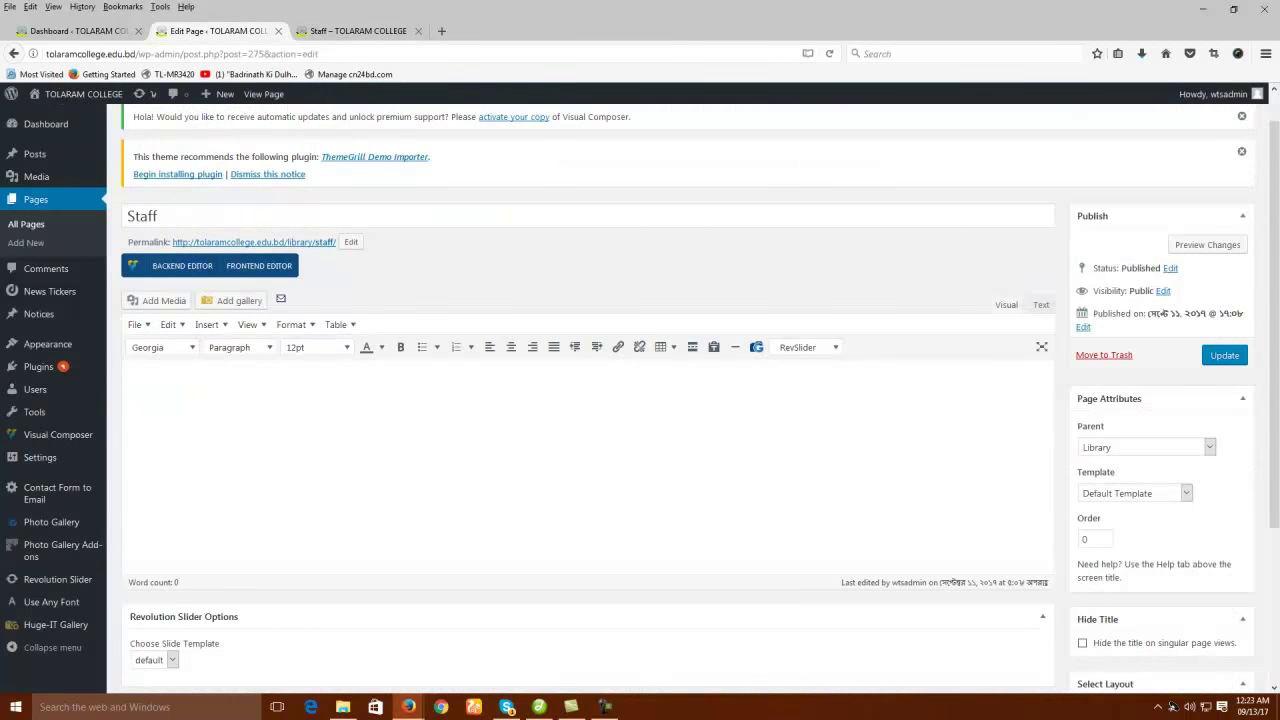
pyautogui.scroll(-1, 588, 450)
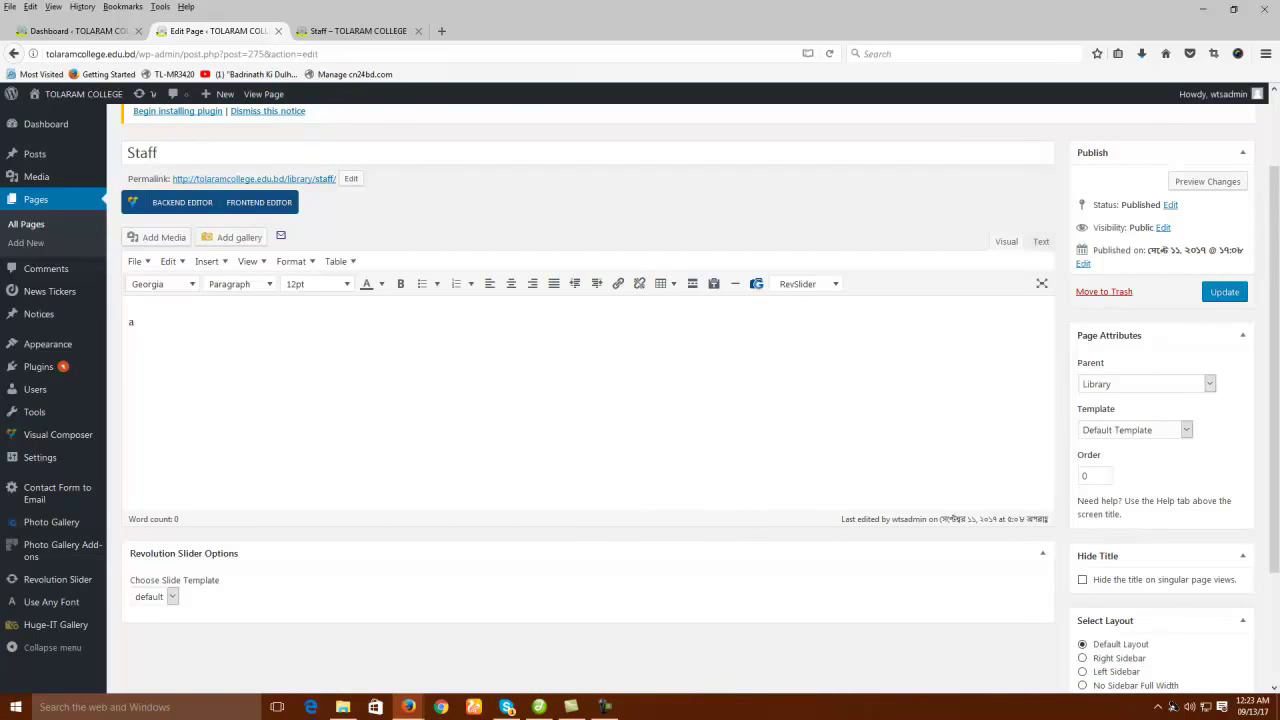
pyautogui.hotkey('shift', 'Left')
pyautogui.hotkey('shift', 'Left')
pyautogui.hotkey('shift', 'Left')
pyautogui.press('Right')
pyautogui.hotkey('shift', 'Left')
pyautogui.hotkey('shift', 'Left')
pyautogui.hotkey('shift', 'Left')
pyautogui.press('Right')
pyautogui.hotkey('ctrl', 'a')
pyautogui.press('Right')
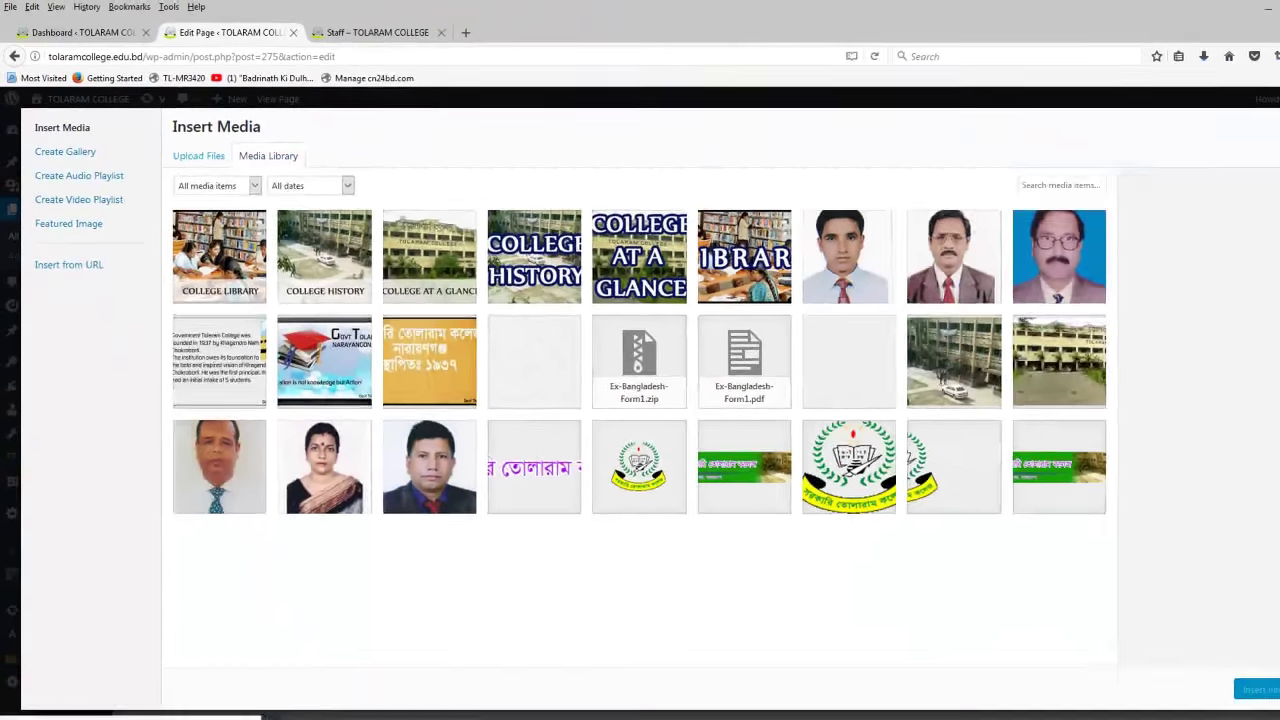
pyautogui.click(510, 305)
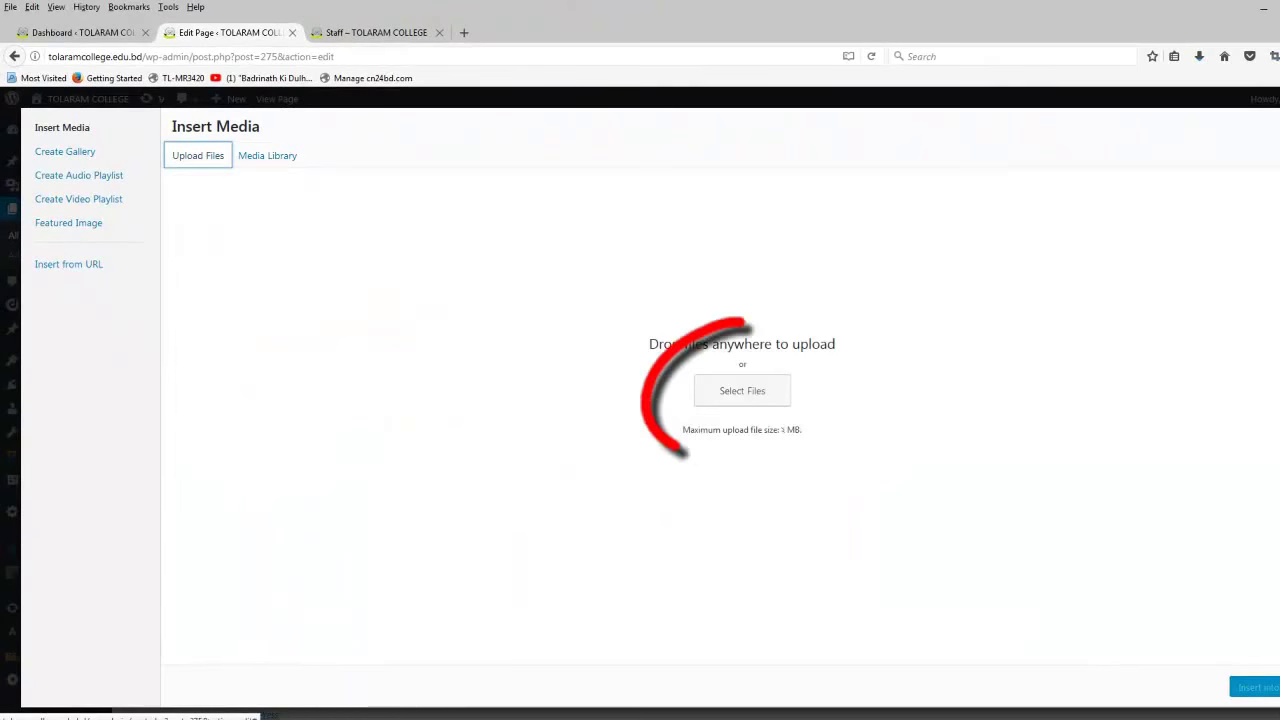
pyautogui.click(742, 391)
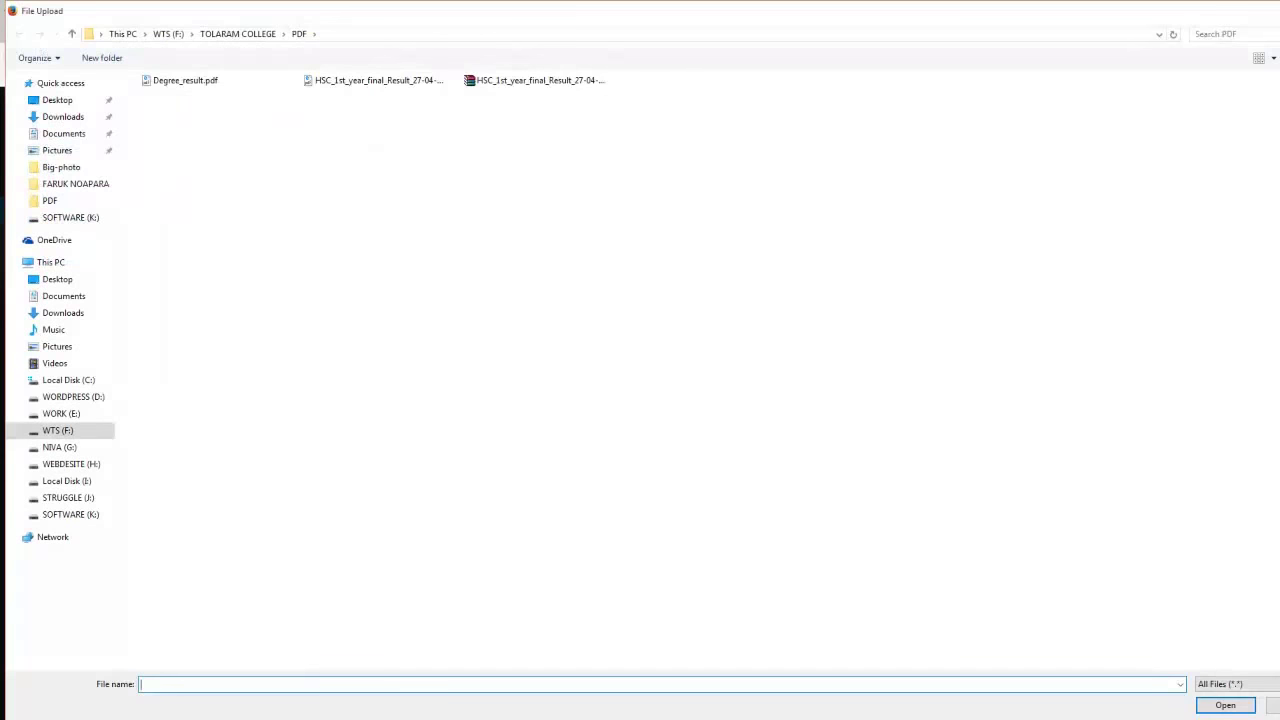
pyautogui.press('Escape')
pyautogui.click(254, 148)
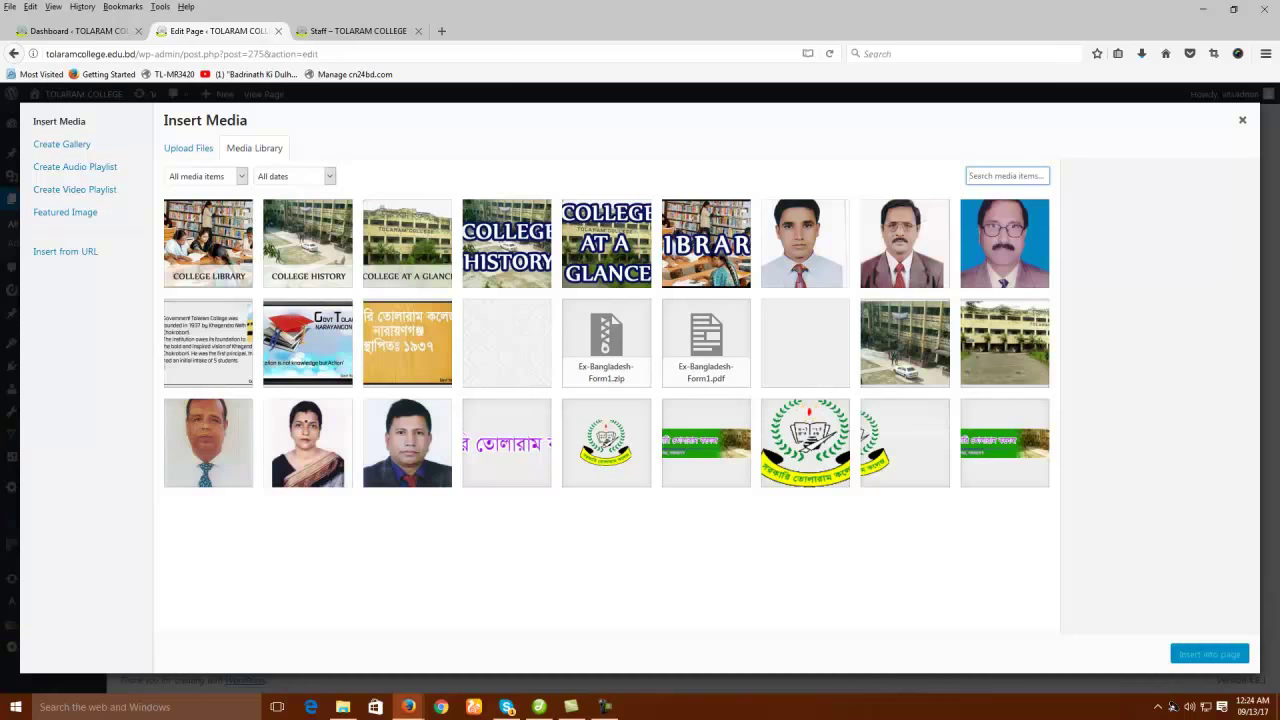
# - Insert the round college emblem image from the media library below the text "abc" in the Staff page body
pyautogui.click(805, 443)
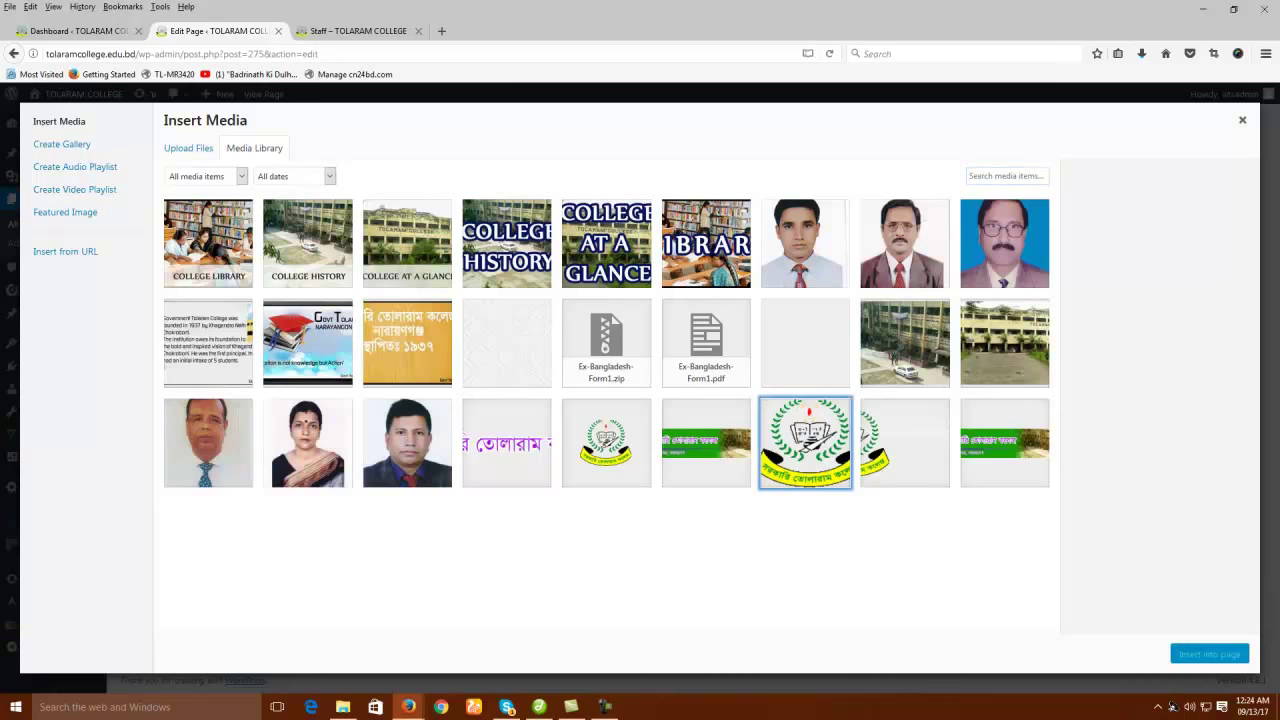
pyautogui.click(1209, 654)
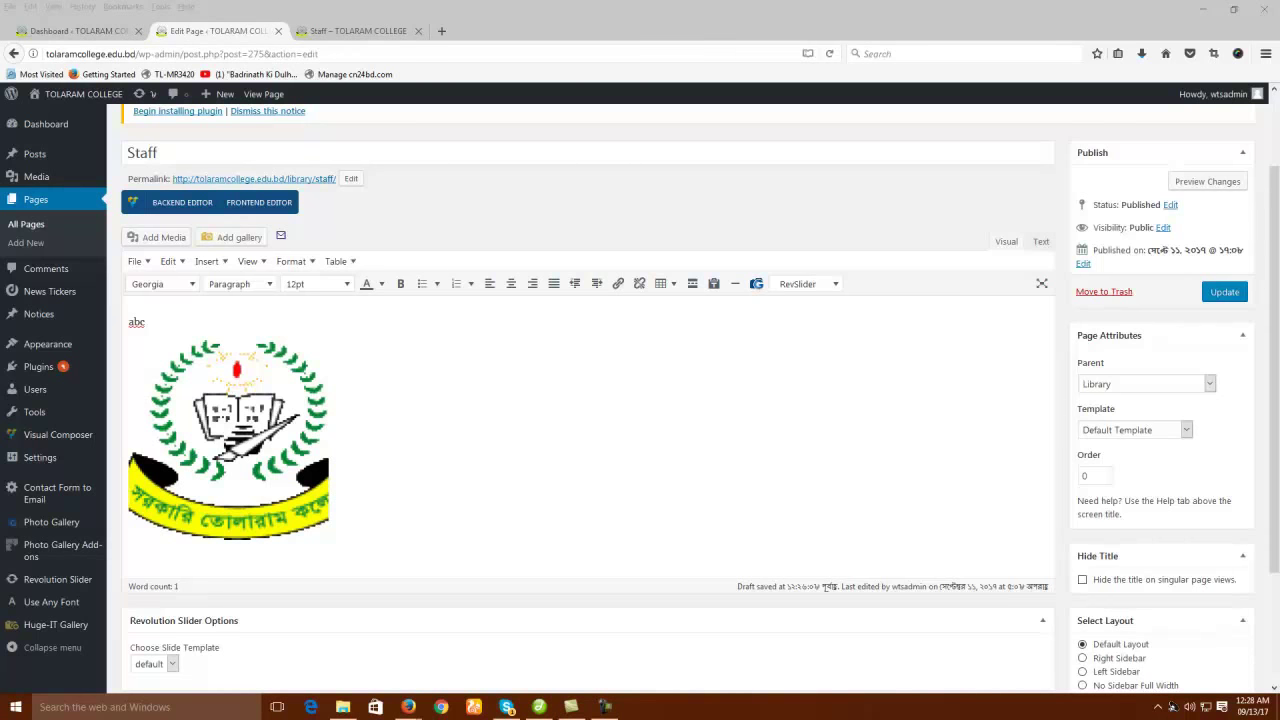
pyautogui.click(229, 440)
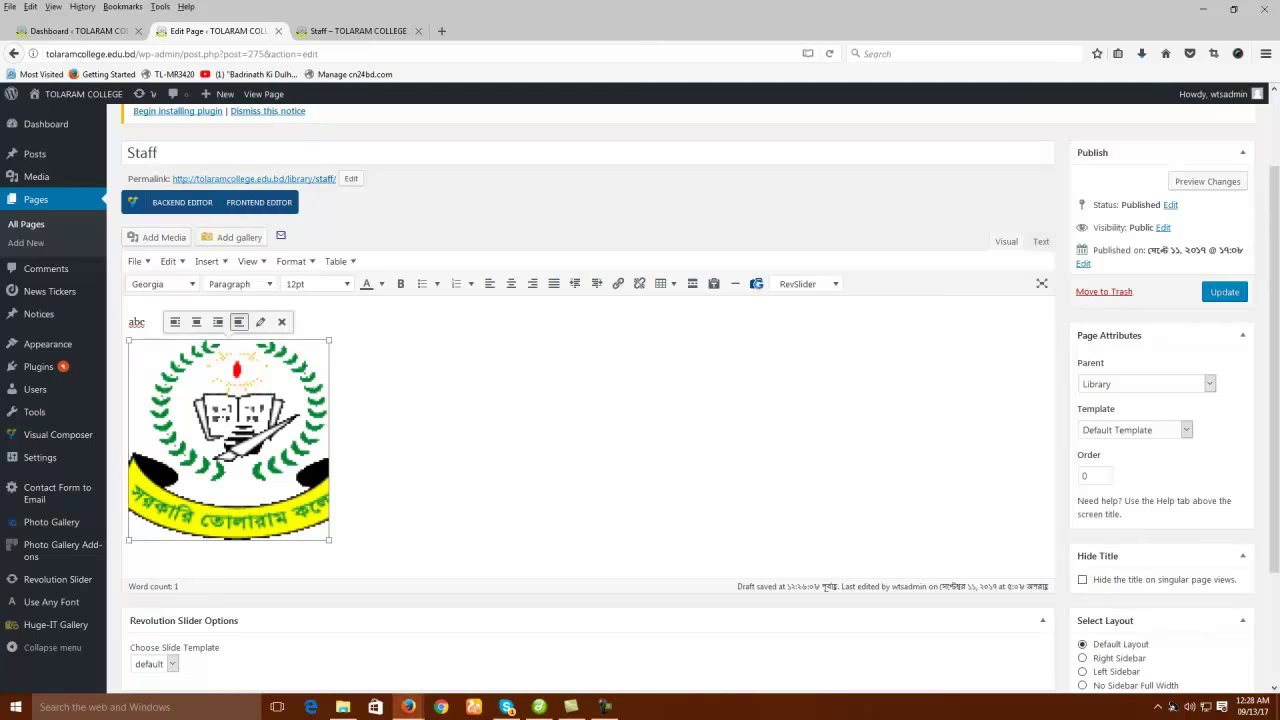
pyautogui.click(331, 535)
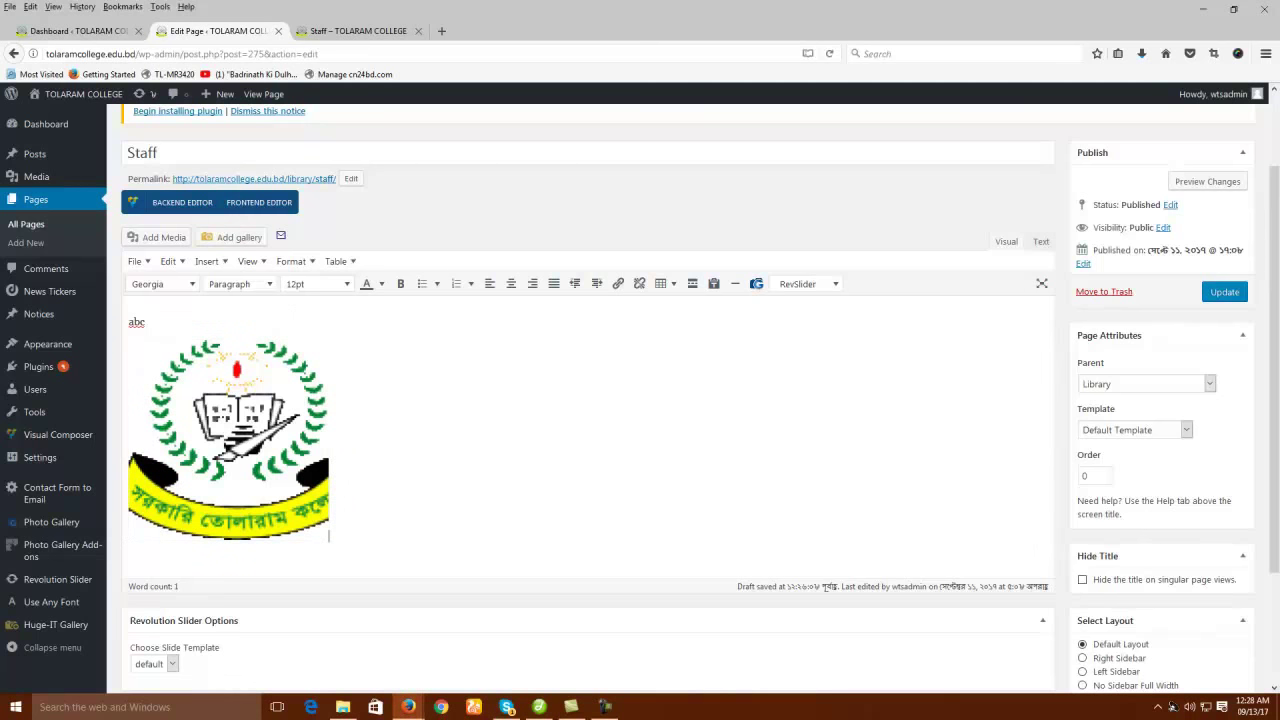
# - Set the Staff page's layout to No Sidebar Full Width
pyautogui.scroll(-1, 588, 400)
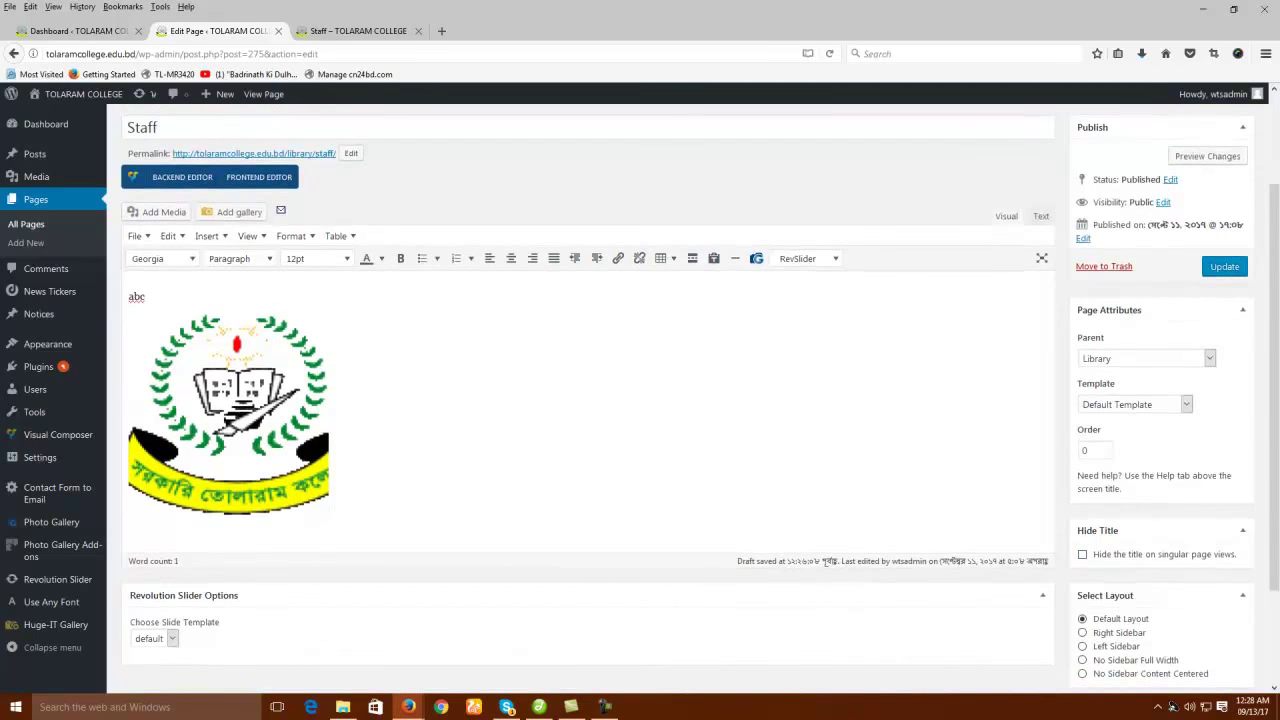
pyautogui.scroll(-1, 1135, 404)
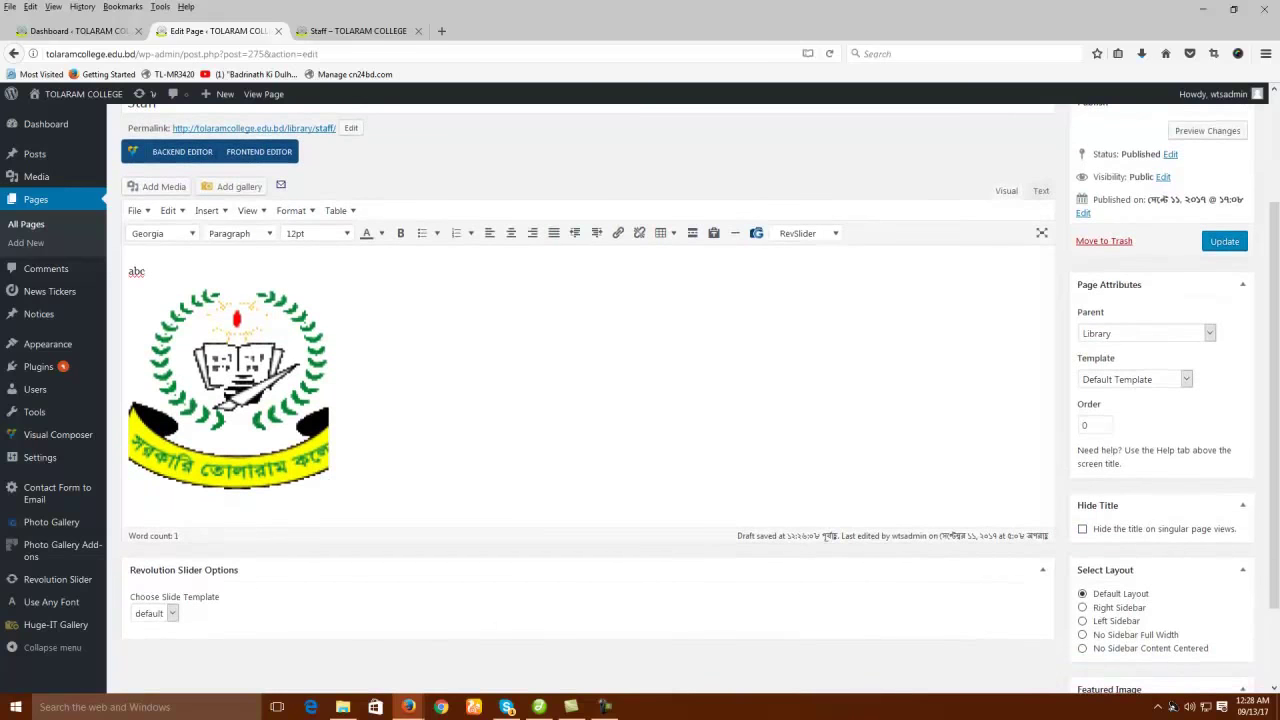
pyautogui.click(1135, 404)
pyautogui.click(1222, 384)
pyautogui.scroll(-2, 700, 400)
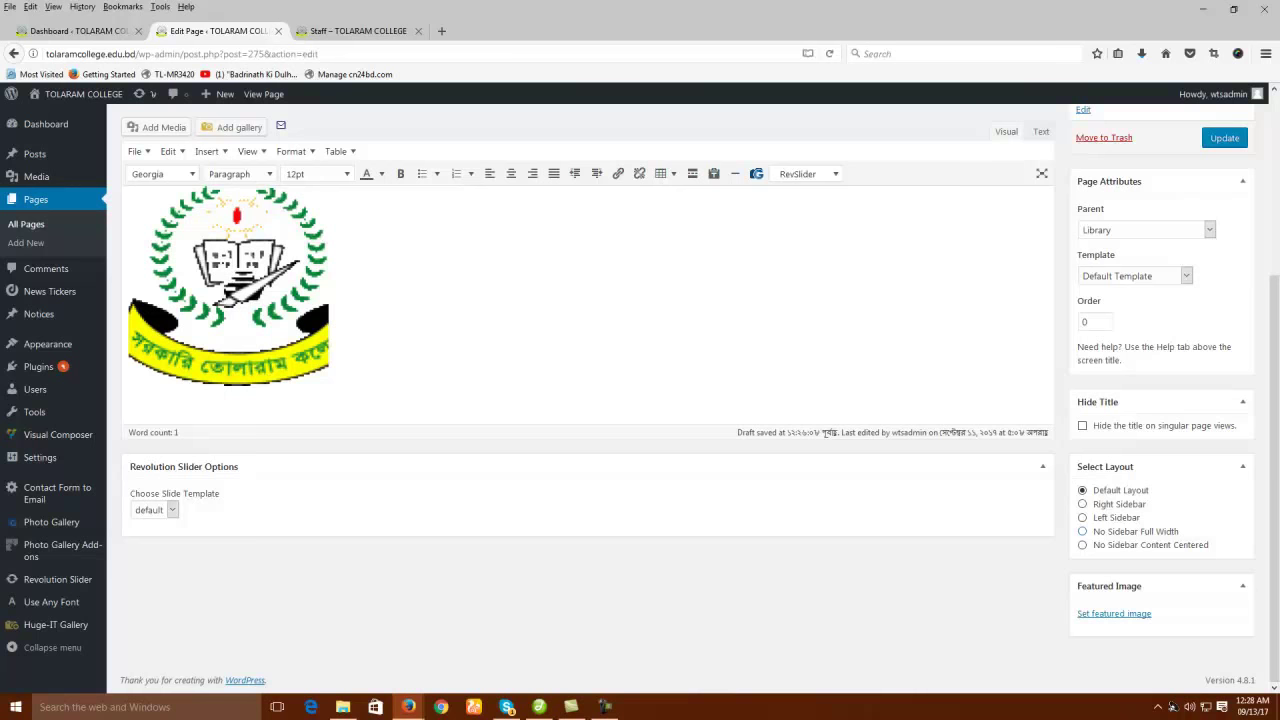
# - View the published Staff page in its tab, return to the page editor and update the page
pyautogui.click(358, 31)
pyautogui.moveTo(288, 95)
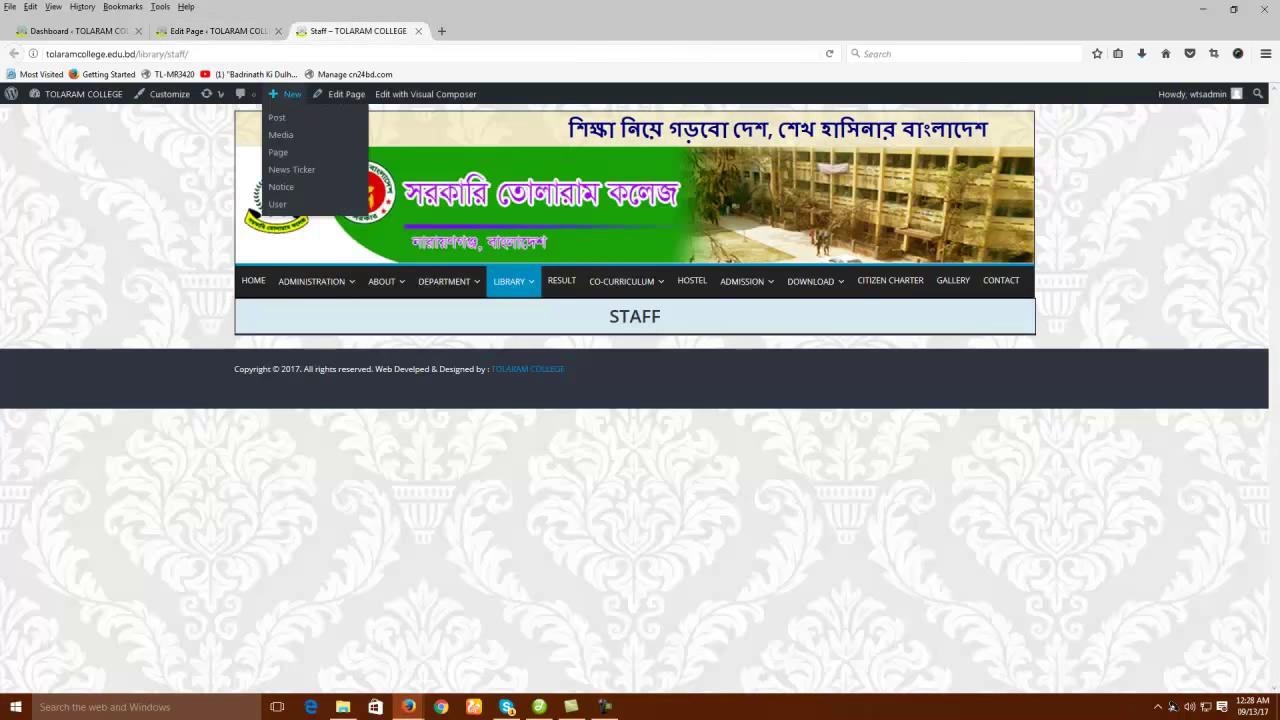
pyautogui.moveTo(384, 282)
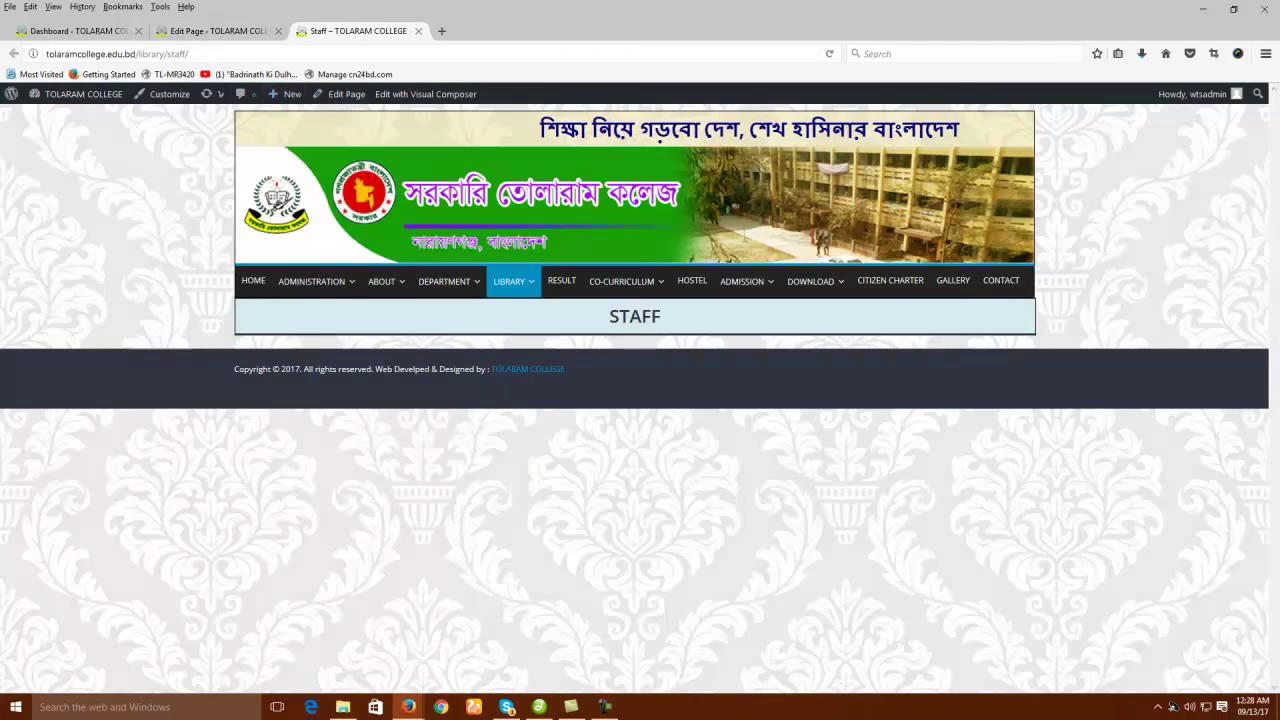
pyautogui.click(215, 31)
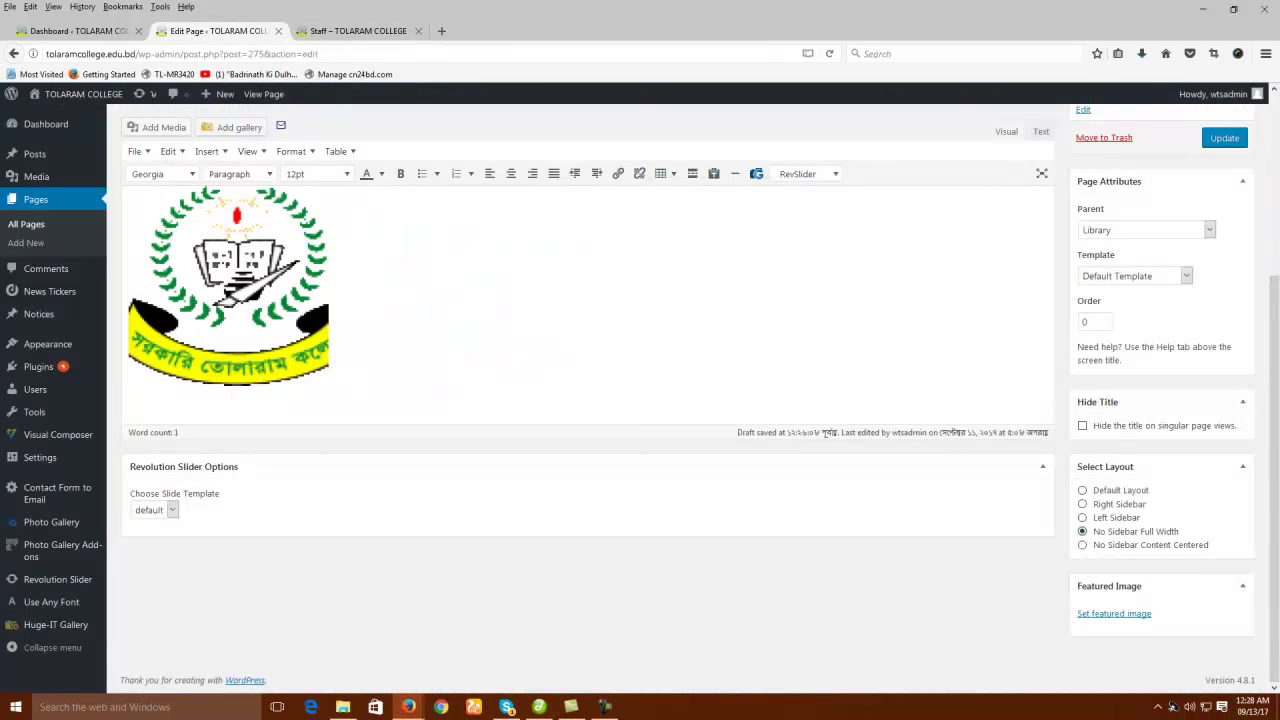
pyautogui.click(1224, 138)
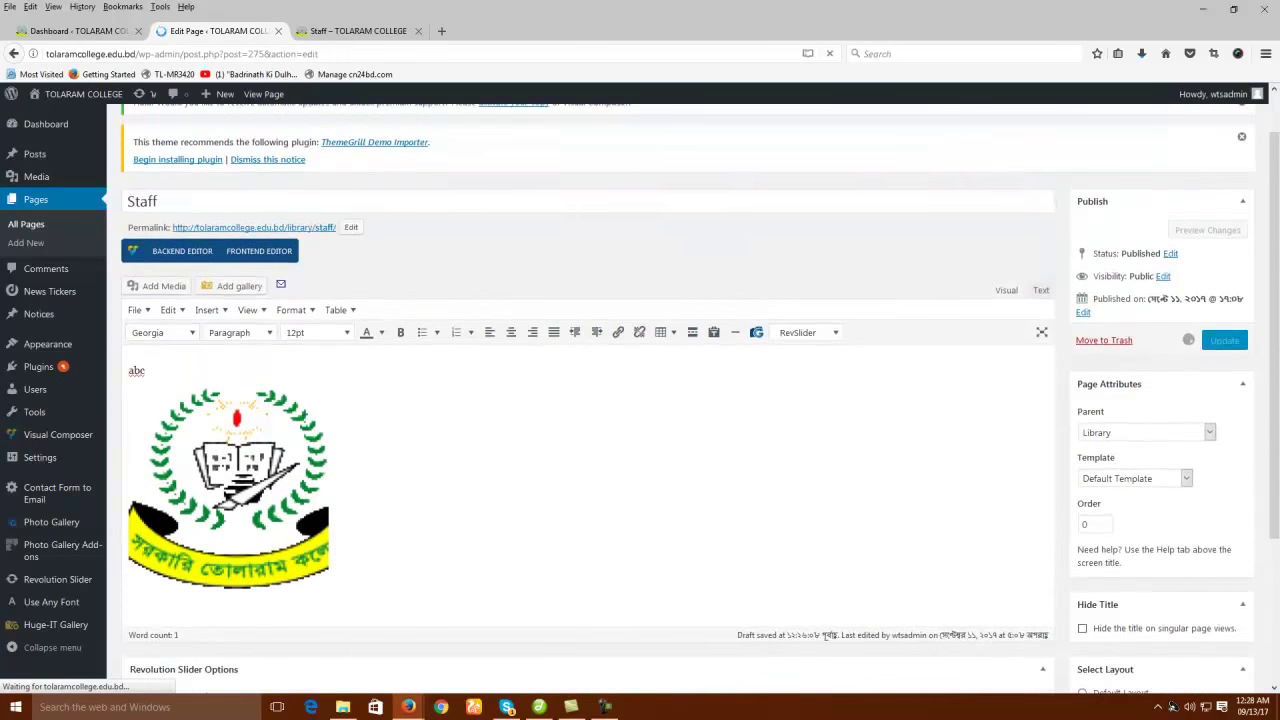
# - Check the published Staff page against the page editor while the update is being saved
pyautogui.doubleClick(155, 201)
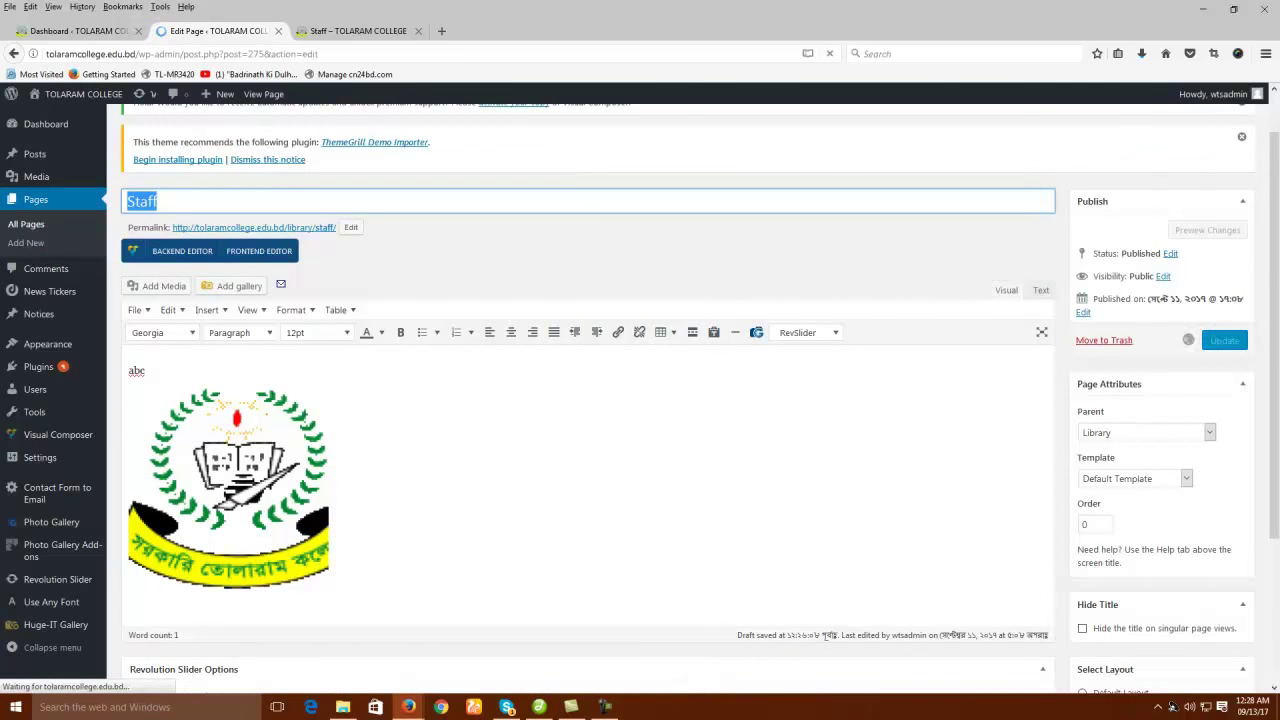
pyautogui.click(358, 31)
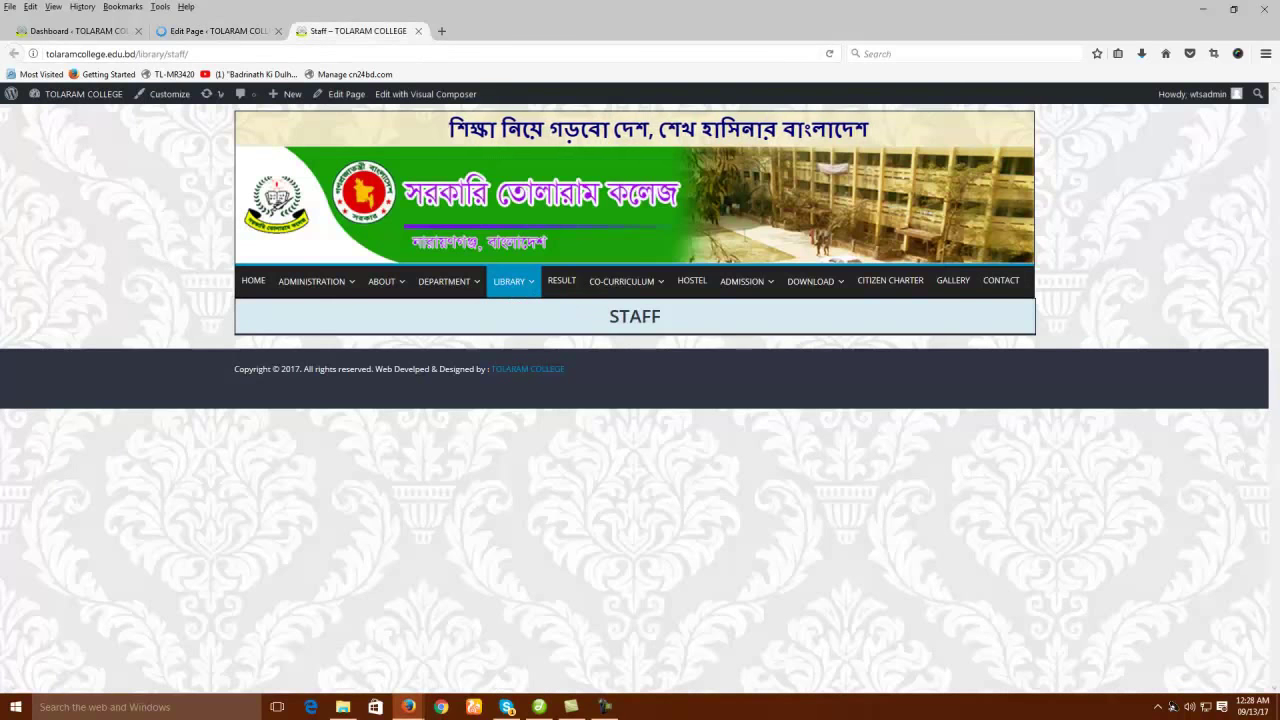
pyautogui.moveTo(510, 282)
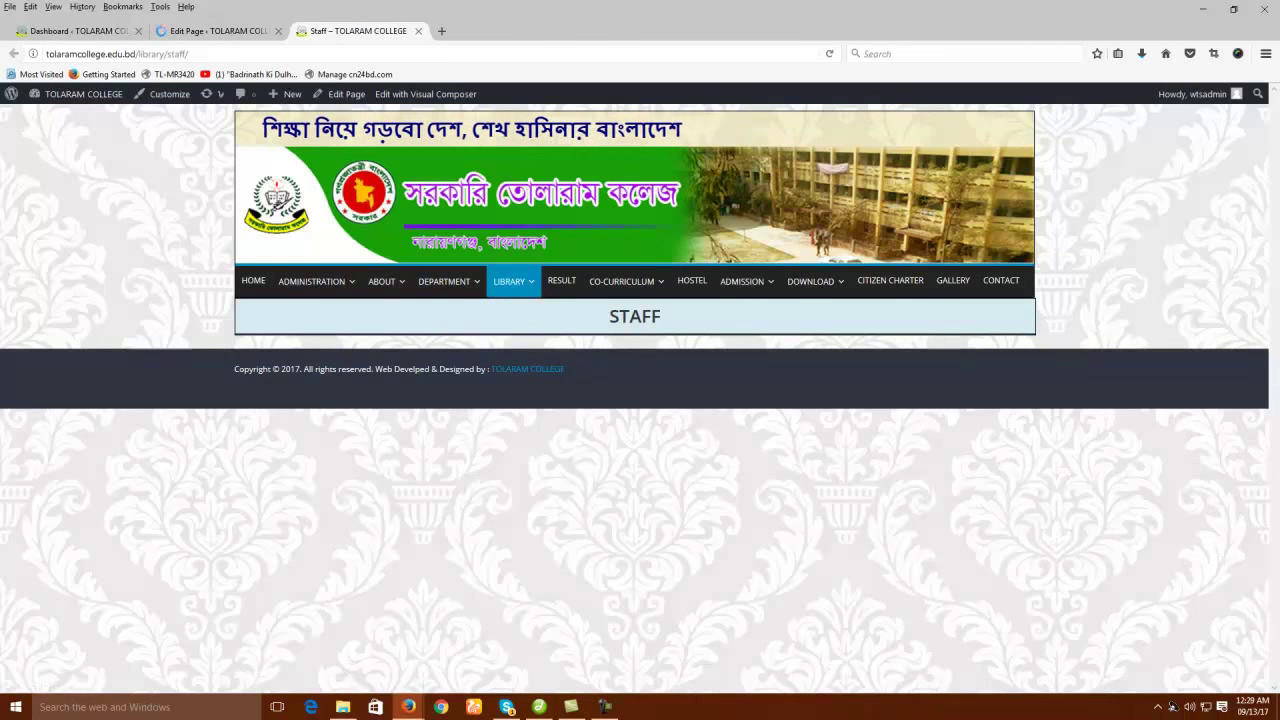
pyautogui.hotkey('ctrl', 'pageup')
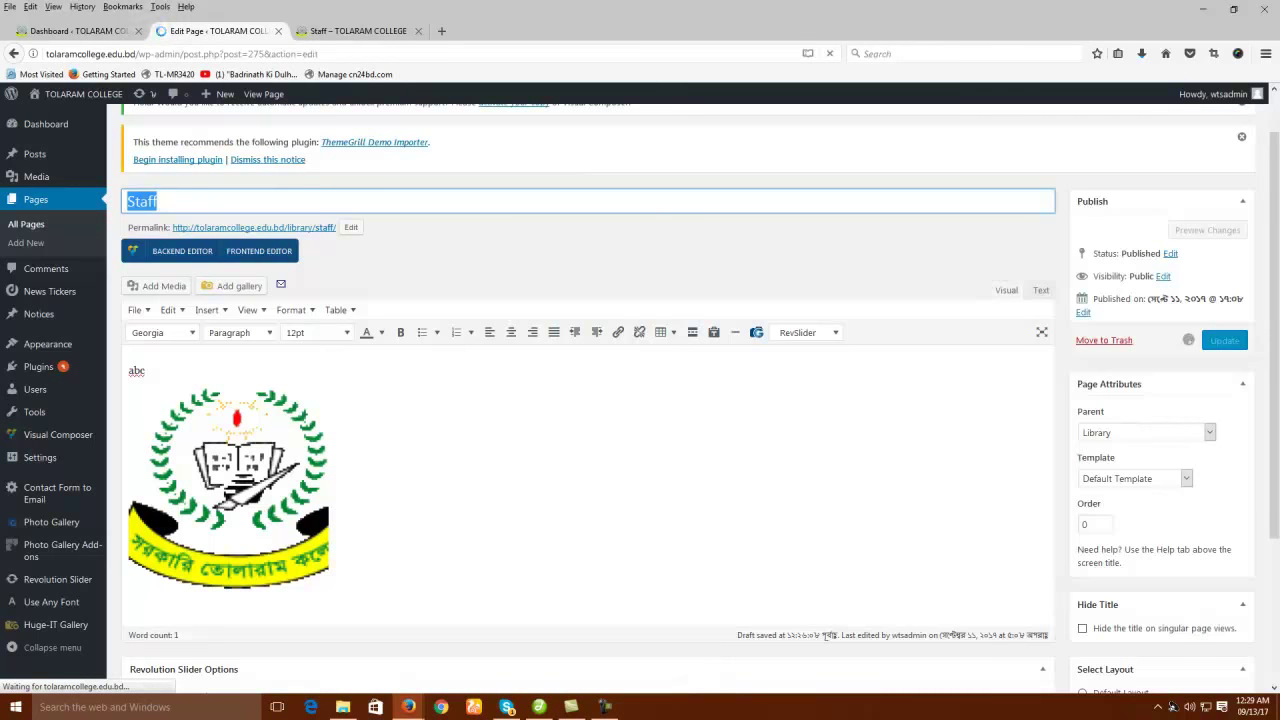
pyautogui.click(358, 31)
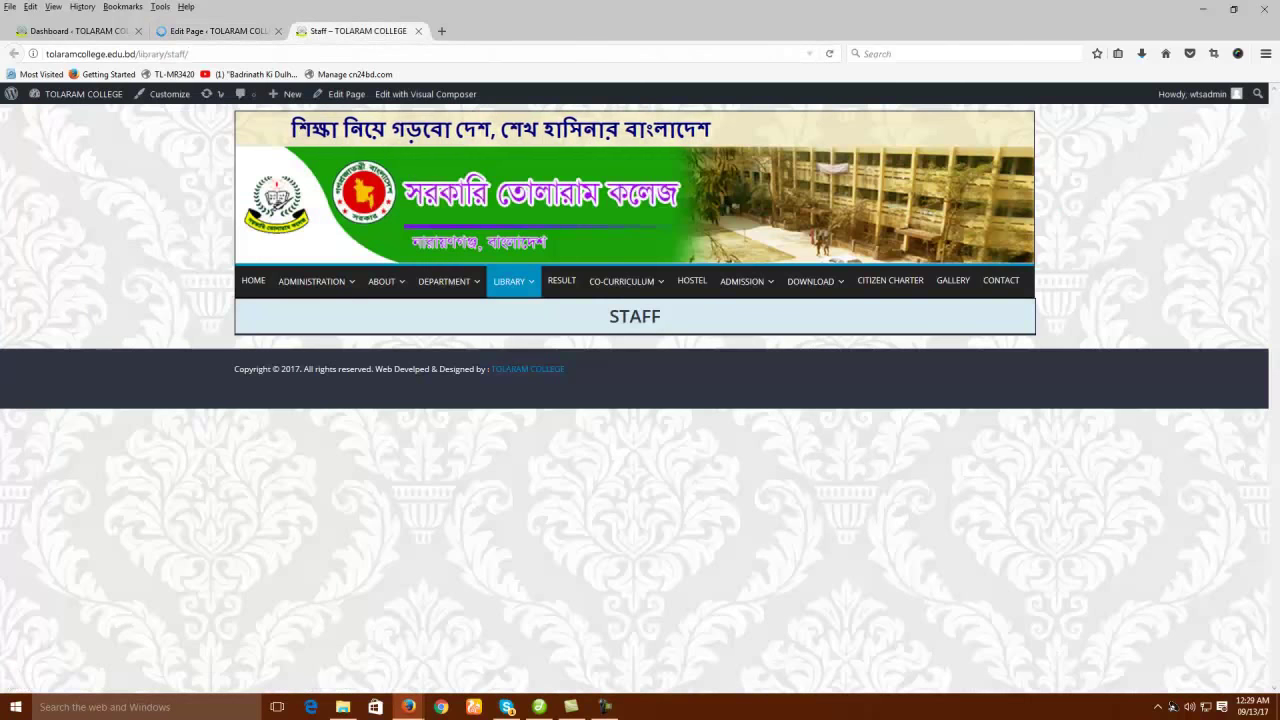
pyautogui.click(330, 54)
pyautogui.click(330, 54)
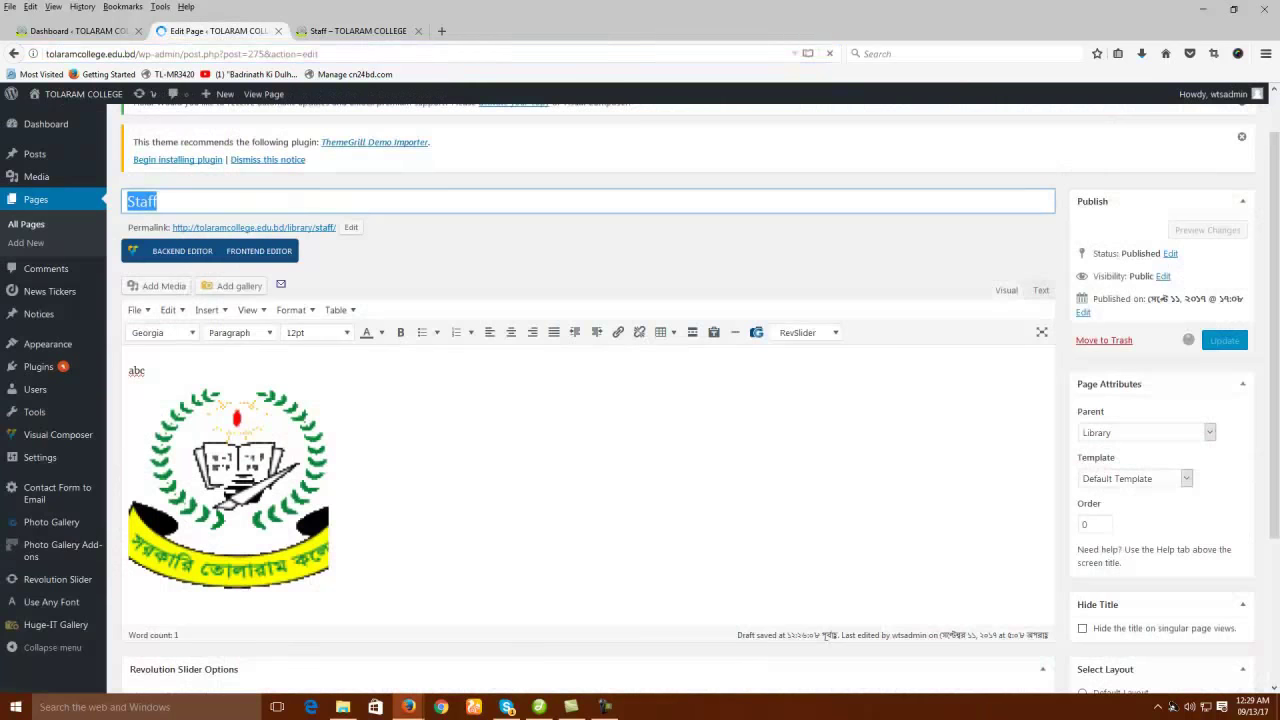
pyautogui.hotkey('ctrl', 'shift', 'Tab')
pyautogui.click(330, 585)
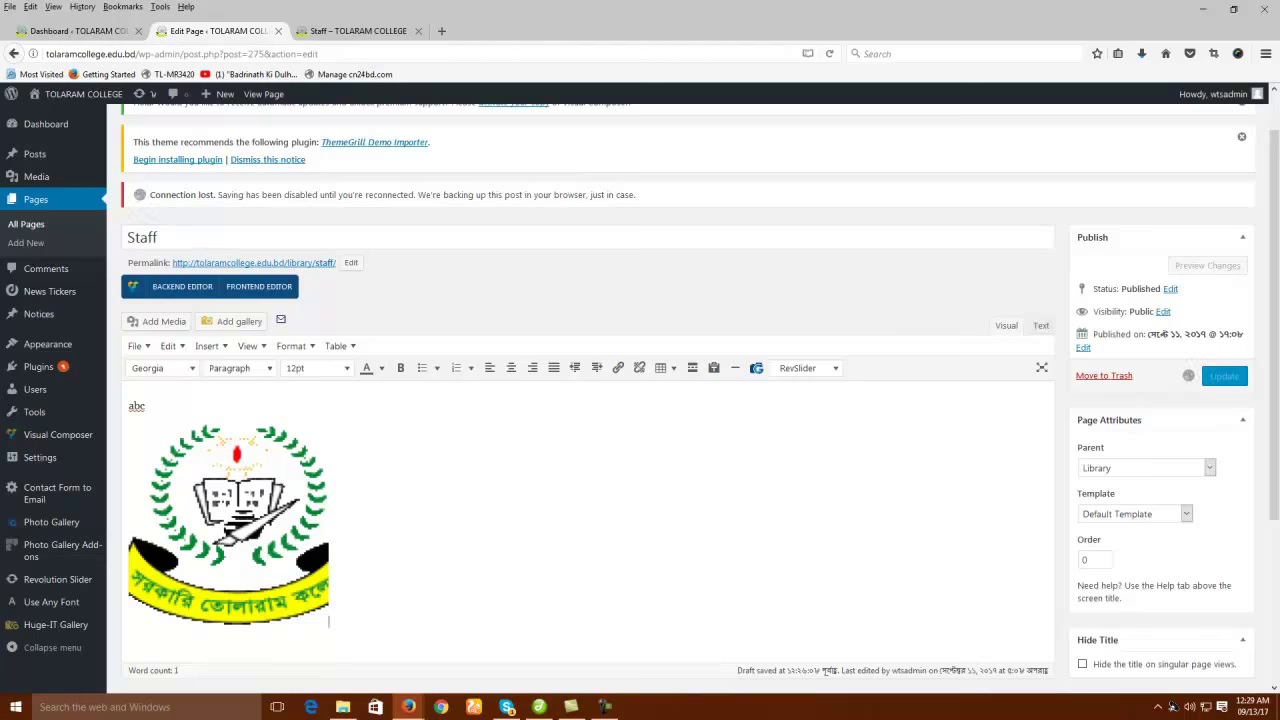
# - Reload the published Staff page to examine its updated content
pyautogui.click(358, 31)
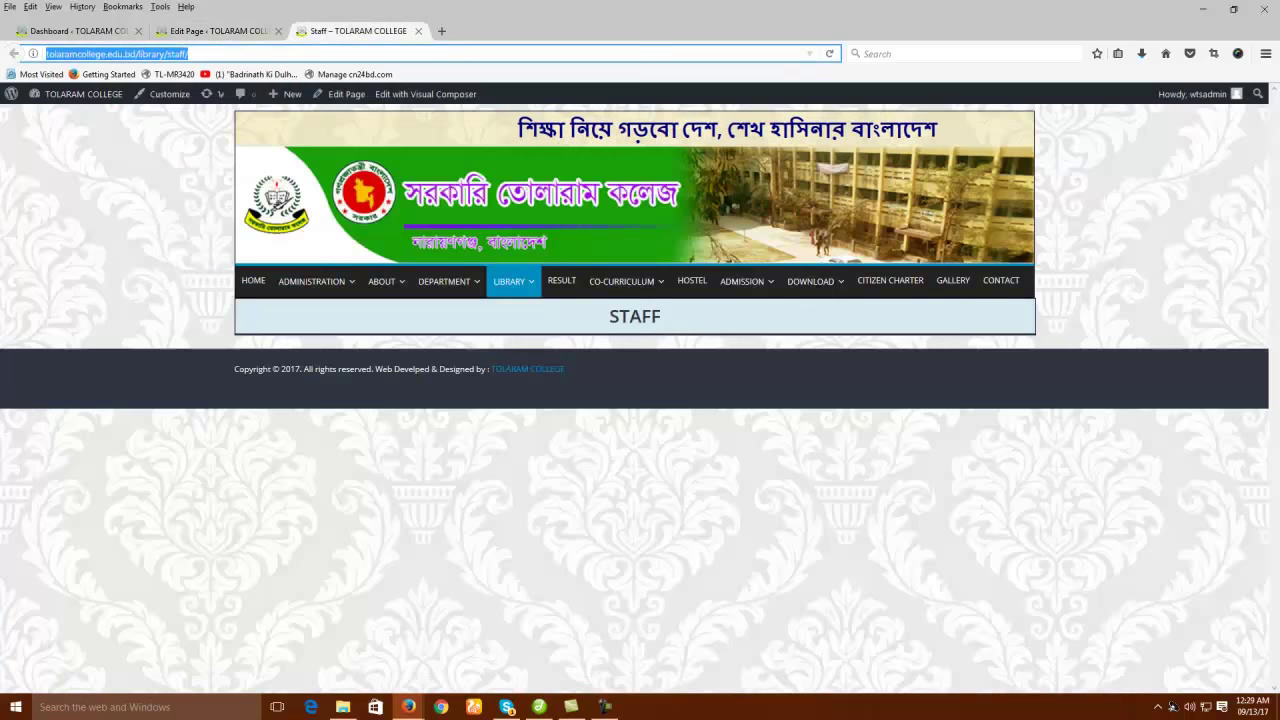
pyautogui.rightClick(143, 214)
pyautogui.click(220, 226)
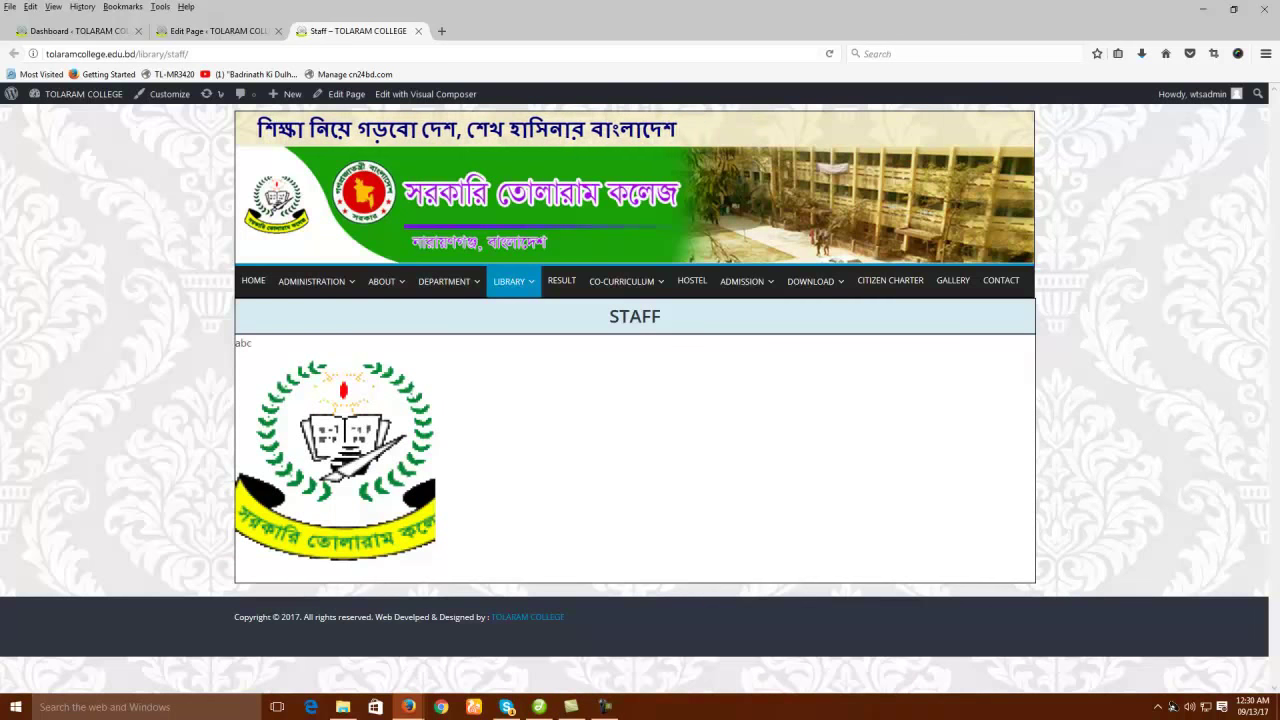
# - Return to the page editor and center both the "abc" text and the emblem image
pyautogui.hotkey('ctrl', 'shift', 'Tab')
pyautogui.hotkey('ctrl', 'a')
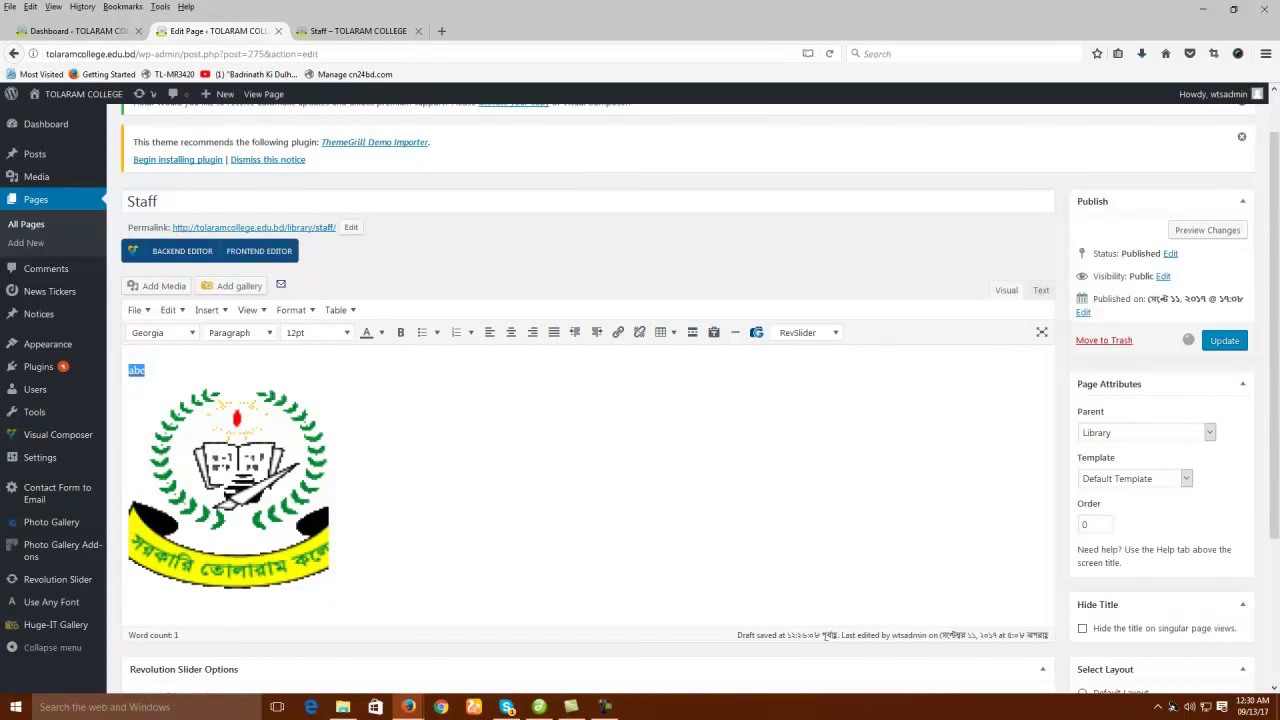
pyautogui.click(229, 488)
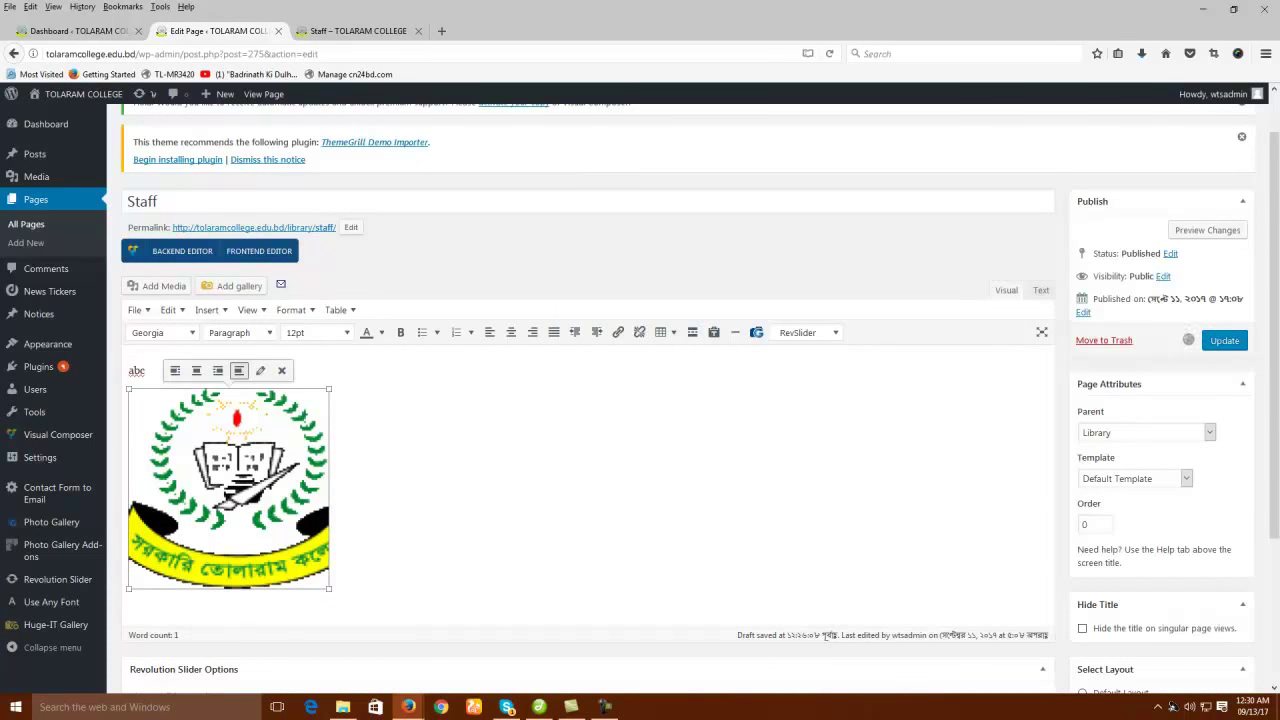
pyautogui.press('Right')
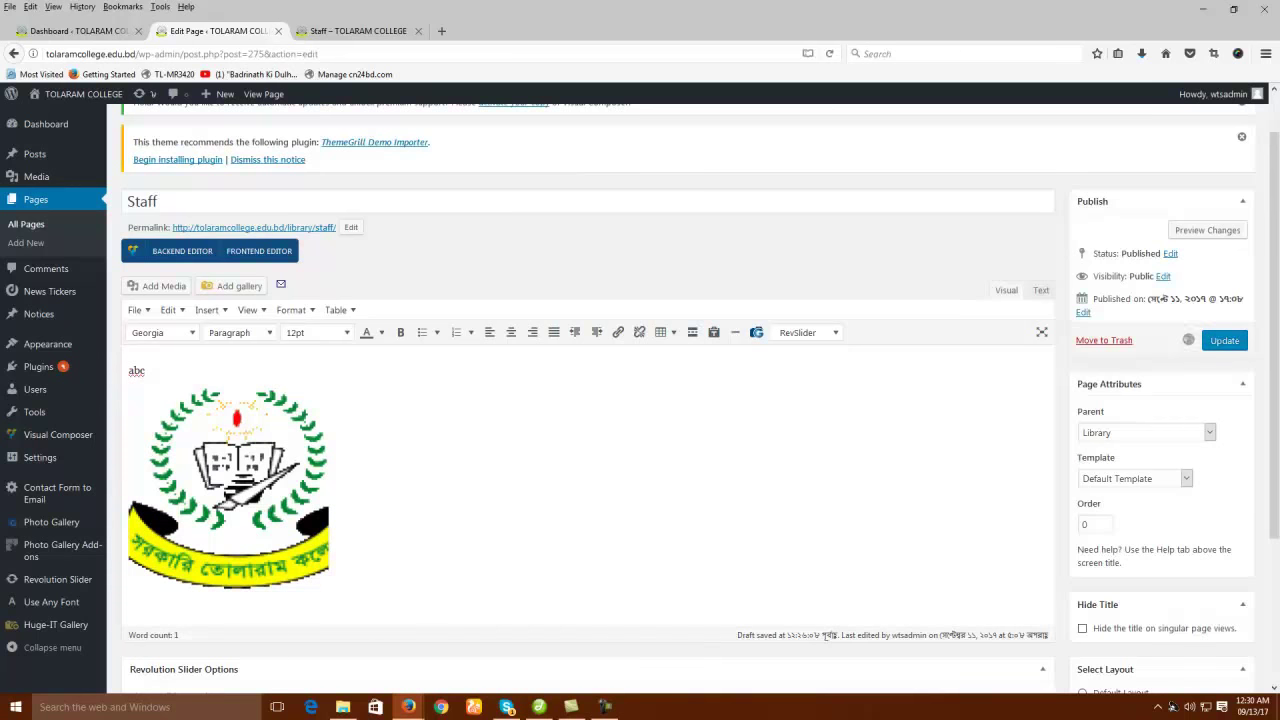
pyautogui.hotkey('ctrl', 'a')
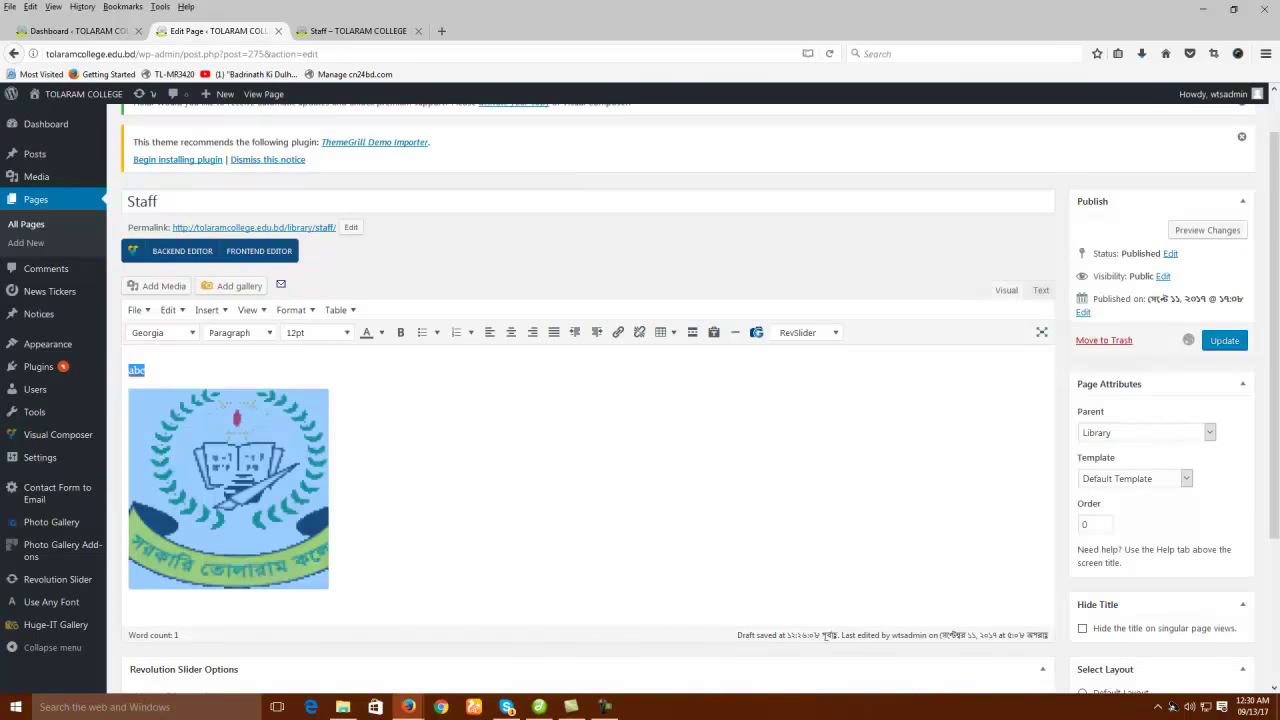
pyautogui.click(511, 332)
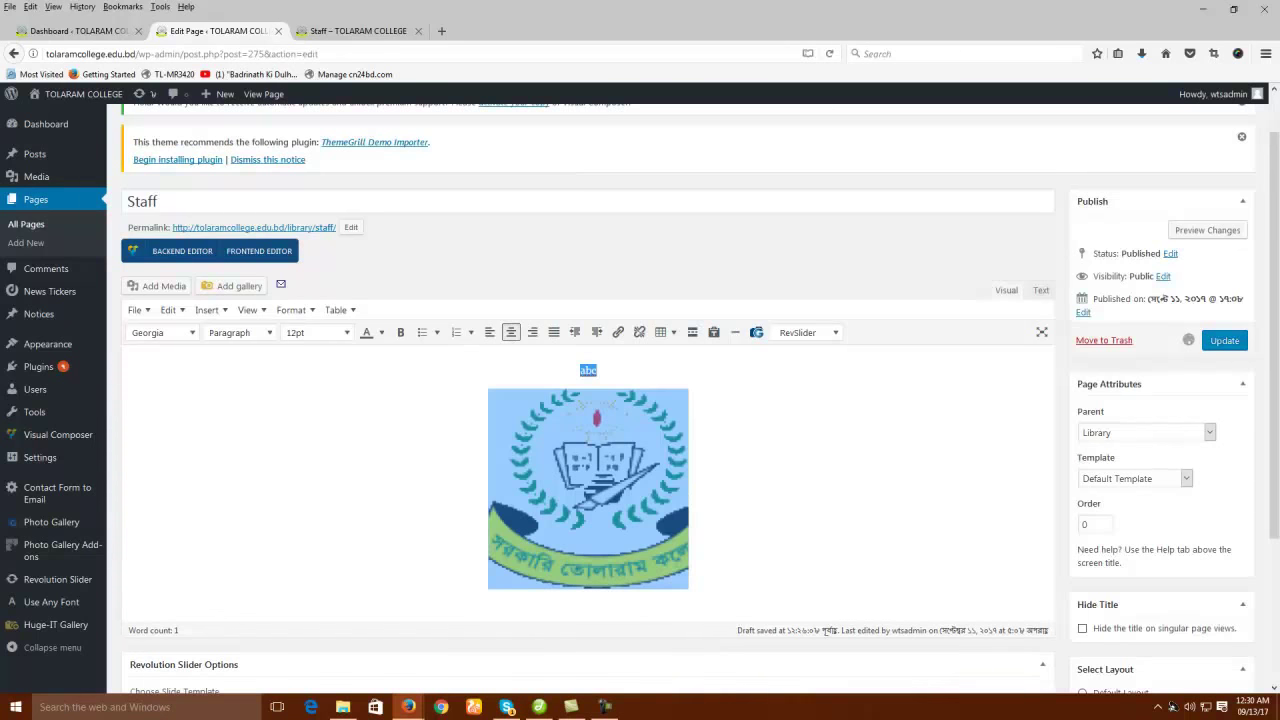
# - Set the font size of the "abc" text to 36pt
pyautogui.click(735, 440)
pyautogui.moveTo(598, 371); pyautogui.dragTo(579, 371)
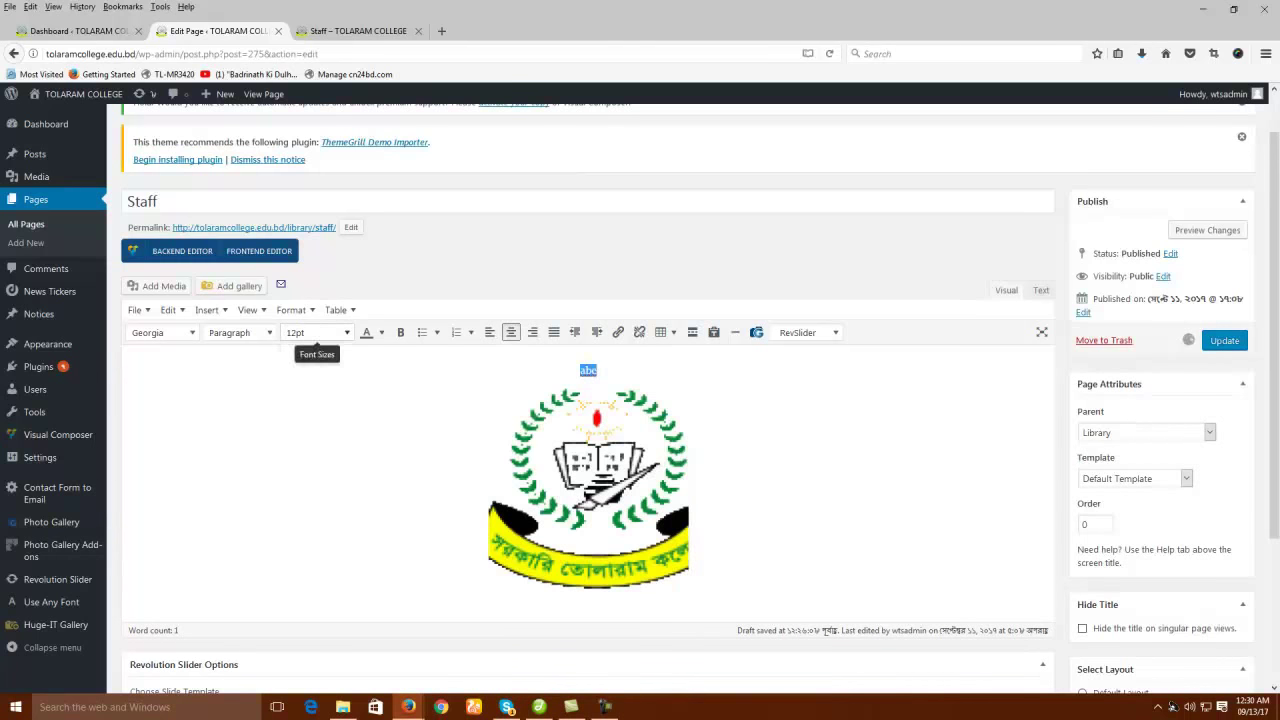
pyautogui.click(317, 332)
pyautogui.click(310, 492)
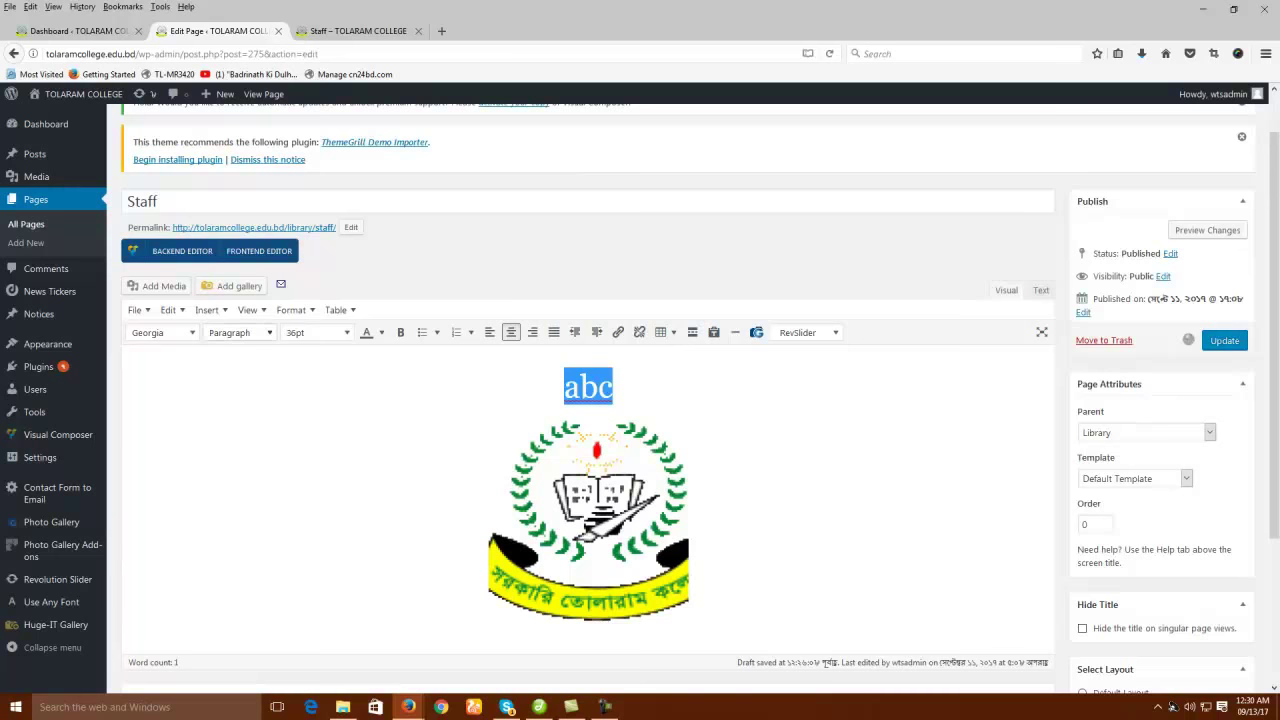
# - Try Comic Sans MS on the "abc" text and set its font to Impact
pyautogui.click(163, 332)
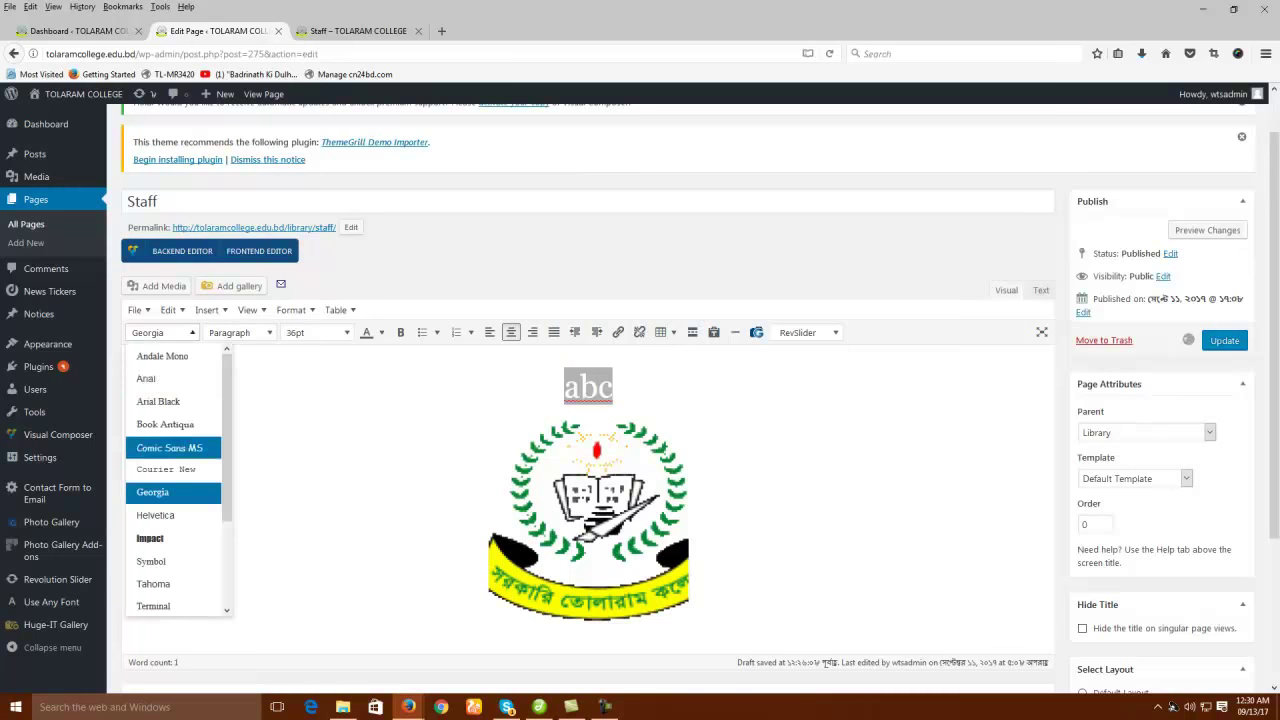
pyautogui.click(160, 448)
pyautogui.click(163, 332)
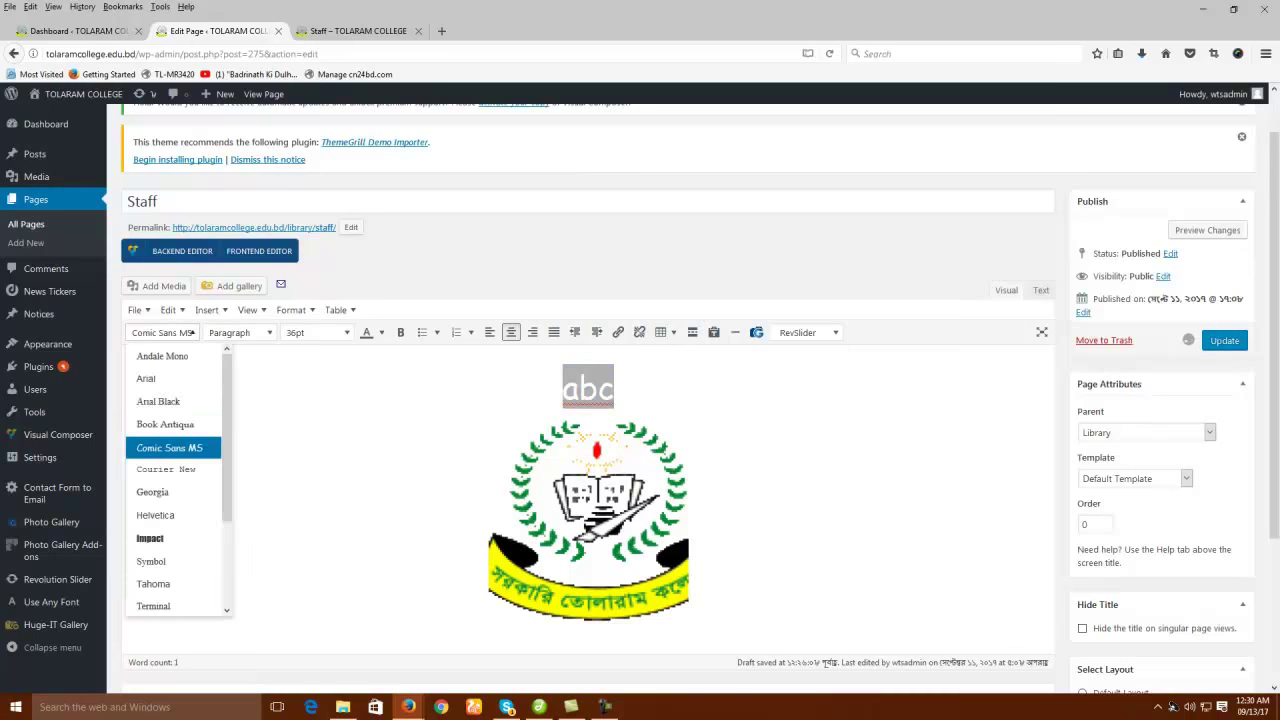
pyautogui.click(160, 540)
# - Delete the emblem image below the "abc" text from the page body
pyautogui.click(489, 617)
pyautogui.moveTo(564, 388)
pyautogui.mouseDown()
pyautogui.moveTo(614, 388)
pyautogui.moveTo(564, 388)
pyautogui.mouseUp()
pyautogui.click(489, 617)
pyautogui.press('Right')
pyautogui.press('Right')
pyautogui.click(692, 612)
pyautogui.click(600, 540)
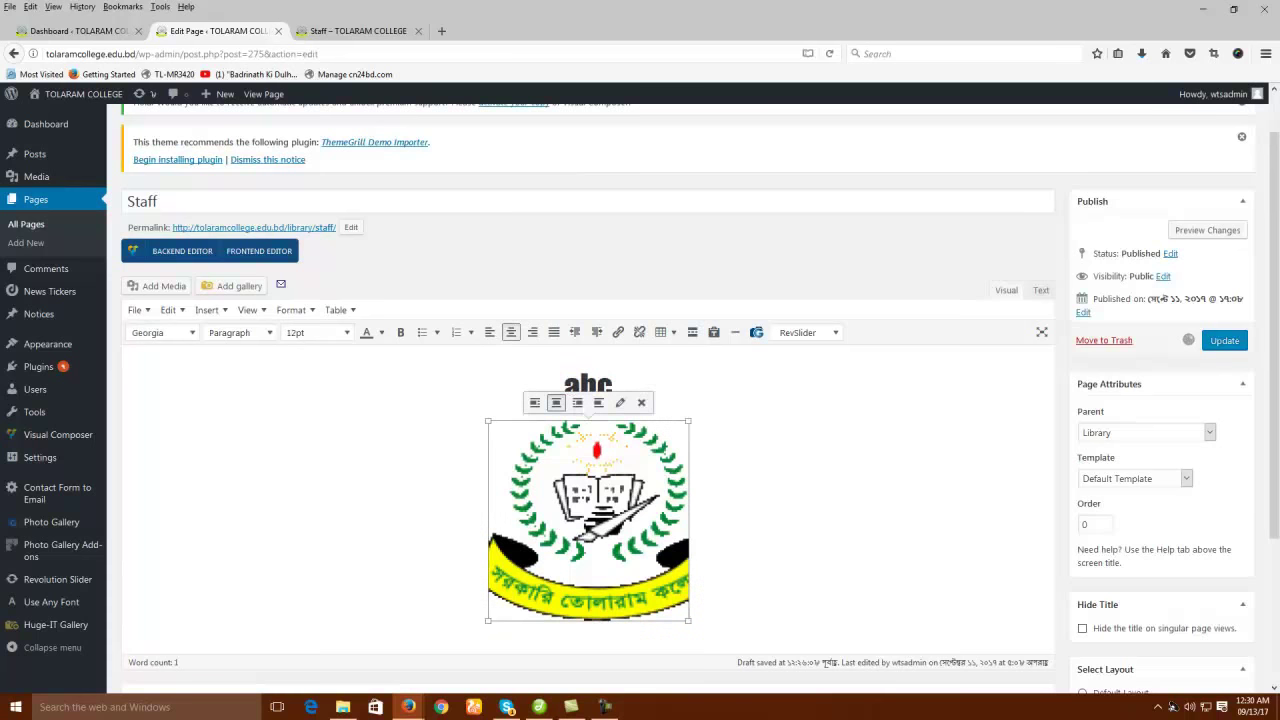
pyautogui.click(692, 615)
pyautogui.click(589, 521)
pyautogui.press('Delete')
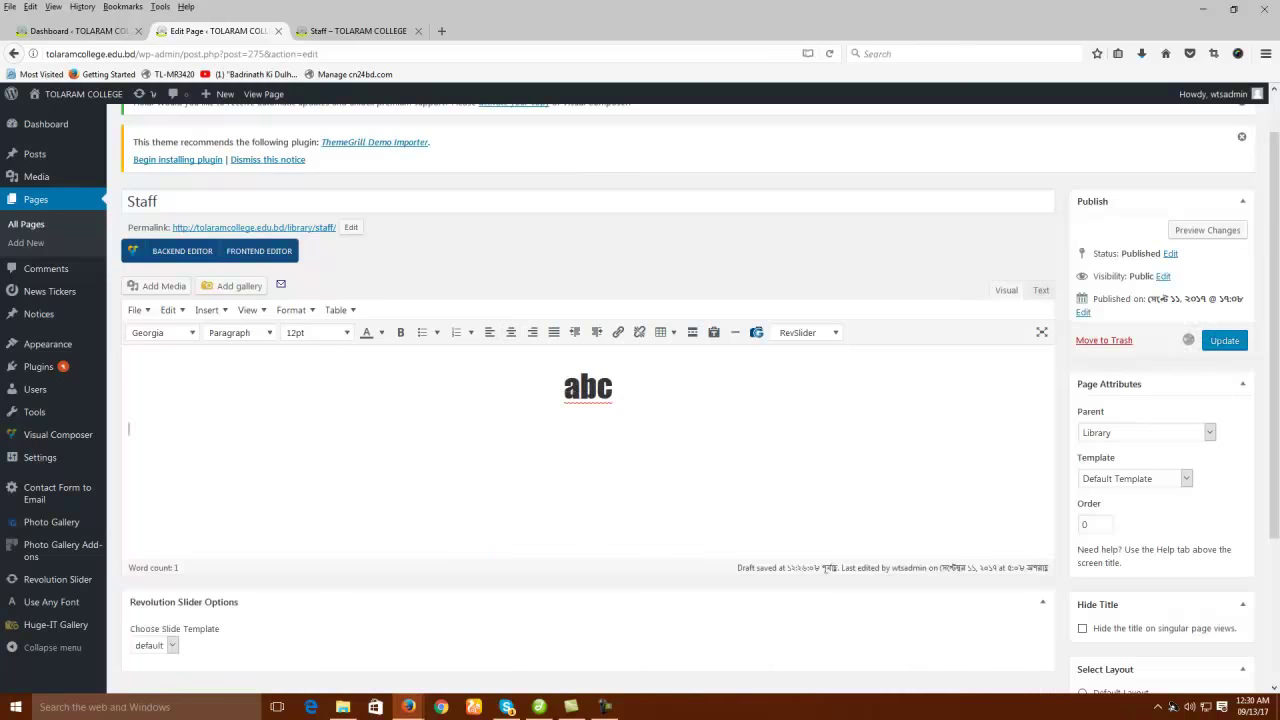
# - Insert an empty line above the "abc" text and place the cursor on it
pyautogui.press('Up')
pyautogui.press('Right')
pyautogui.press('Left')
pyautogui.press('Left')
pyautogui.press('Return')
pyautogui.press('Up')
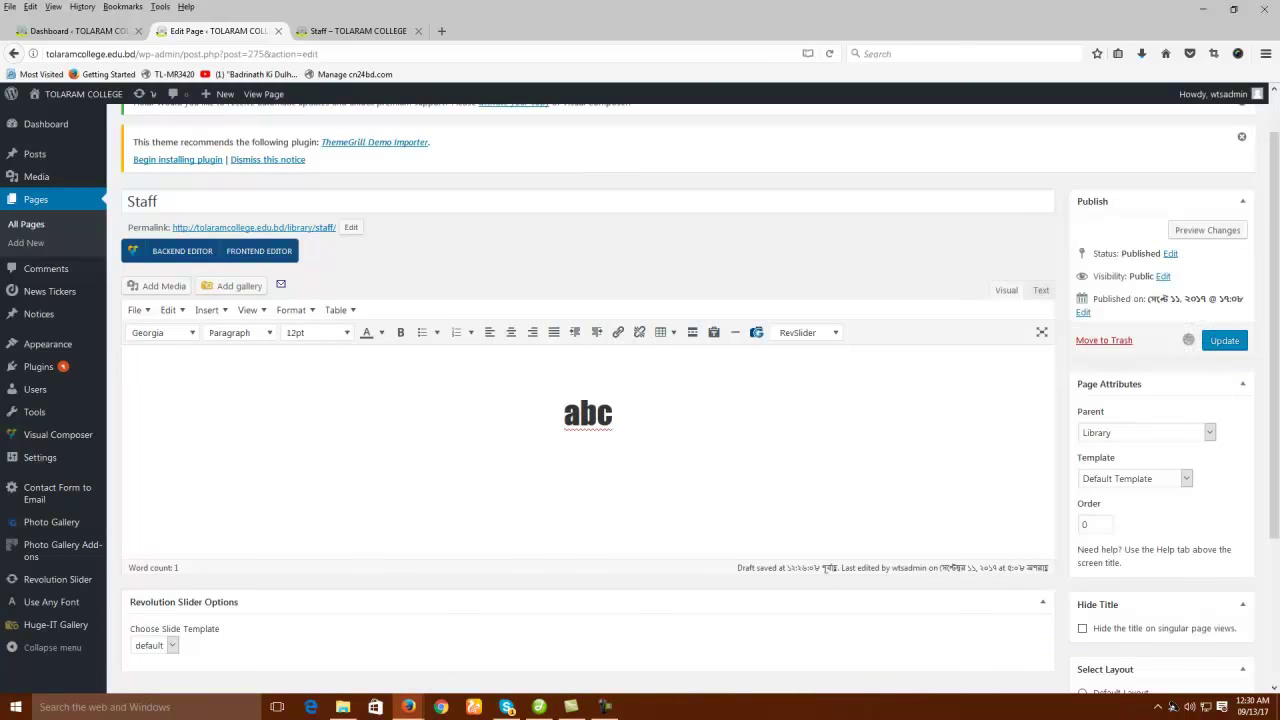
# - Center the empty line above the "abc" text and upload 1.jpg from the TOLARAM COLLEGE images folder to the media library
pyautogui.click(511, 332)
pyautogui.click(157, 286)
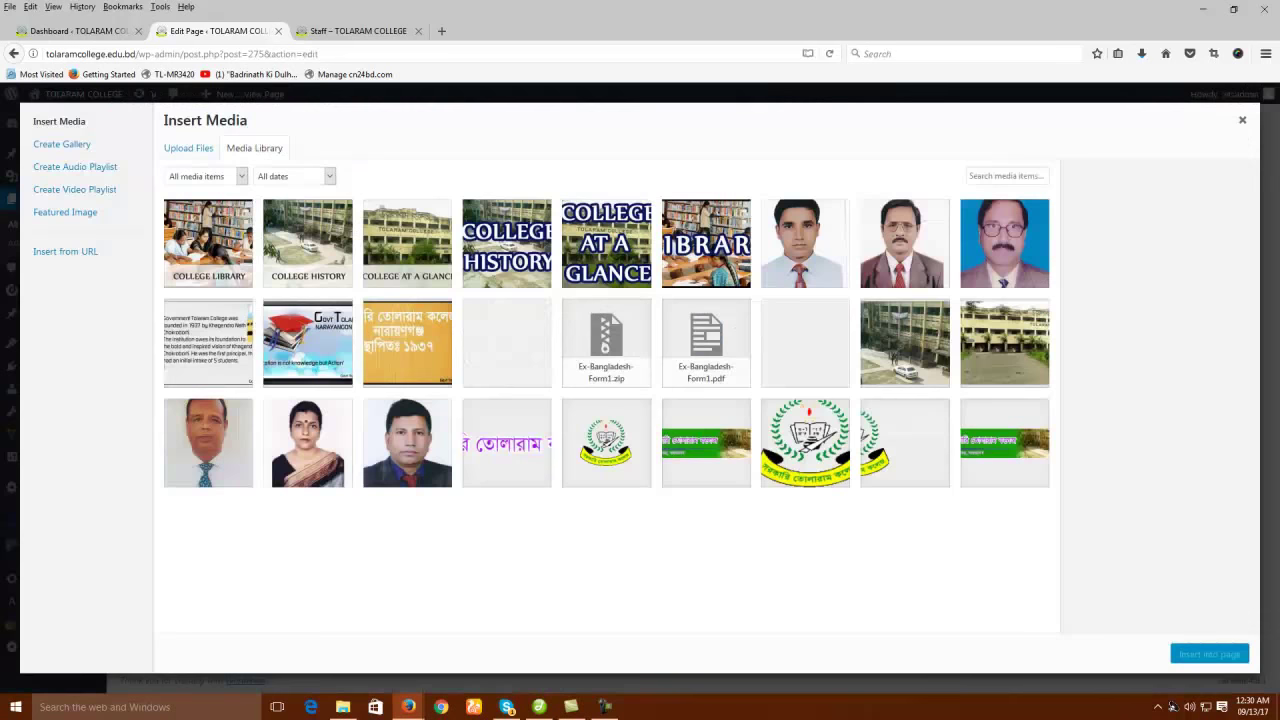
pyautogui.click(188, 148)
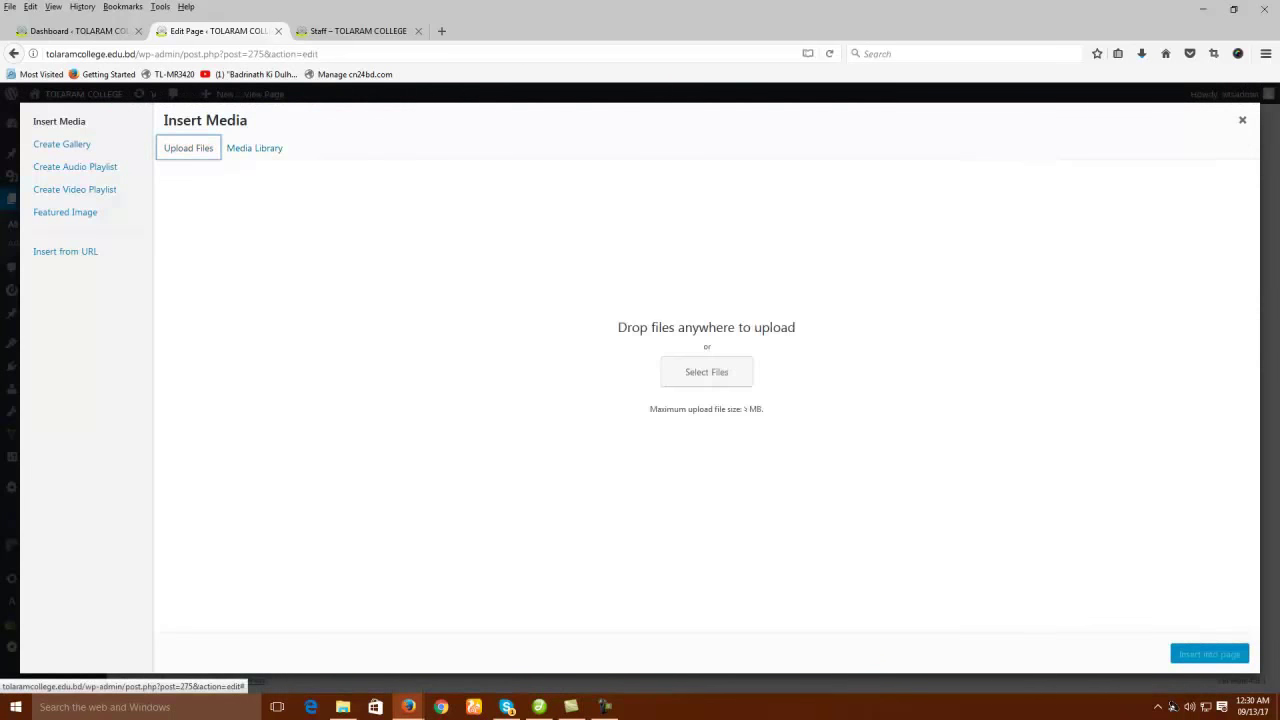
pyautogui.click(706, 372)
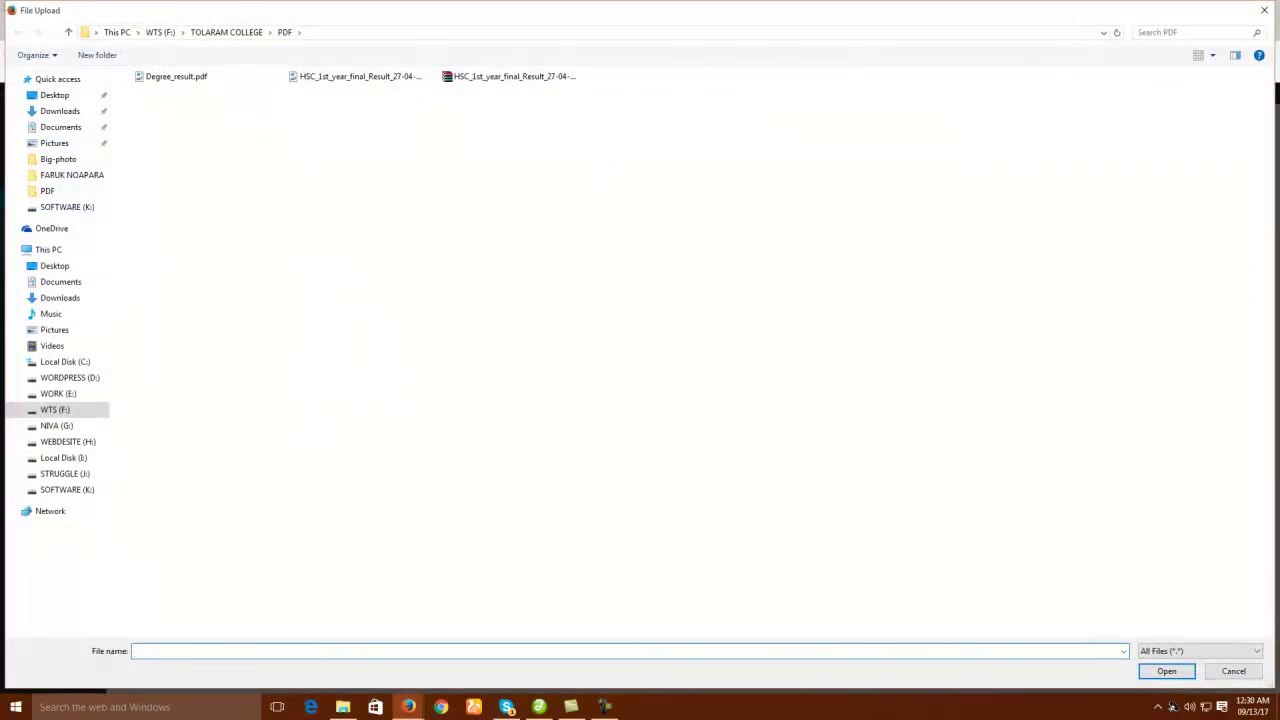
pyautogui.click(226, 32)
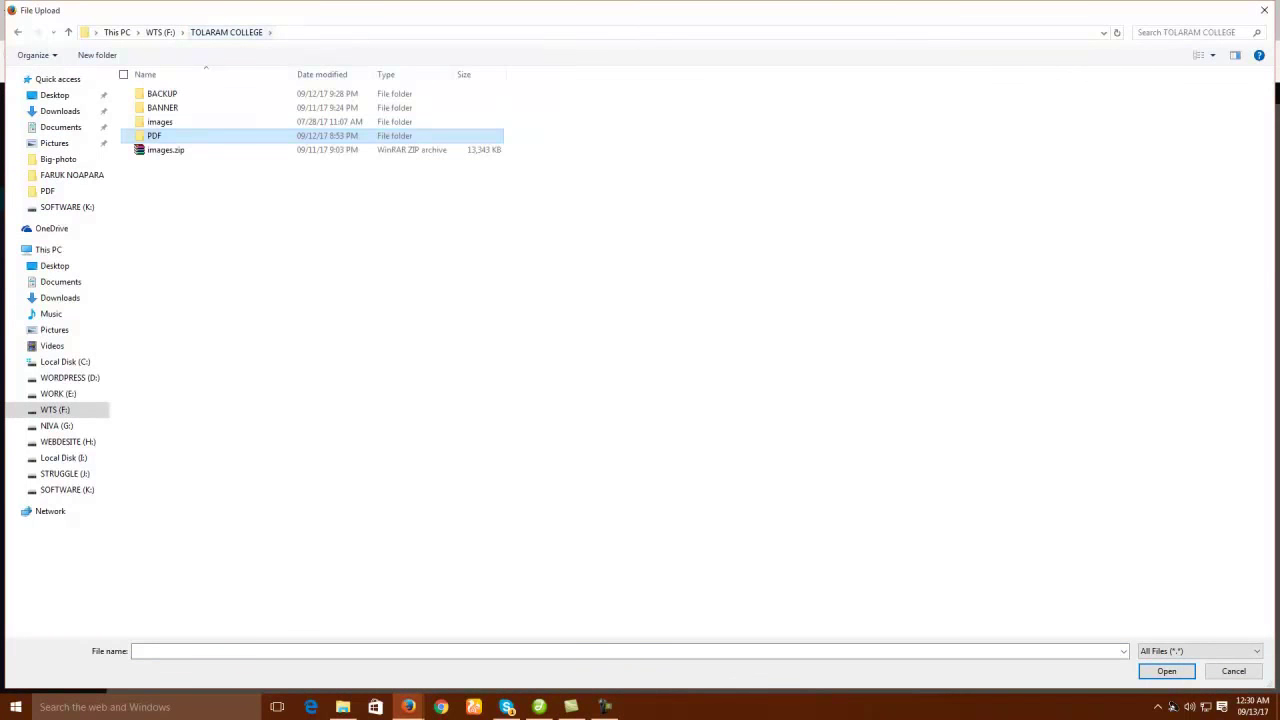
pyautogui.click(160, 121)
pyautogui.doubleClick(160, 121)
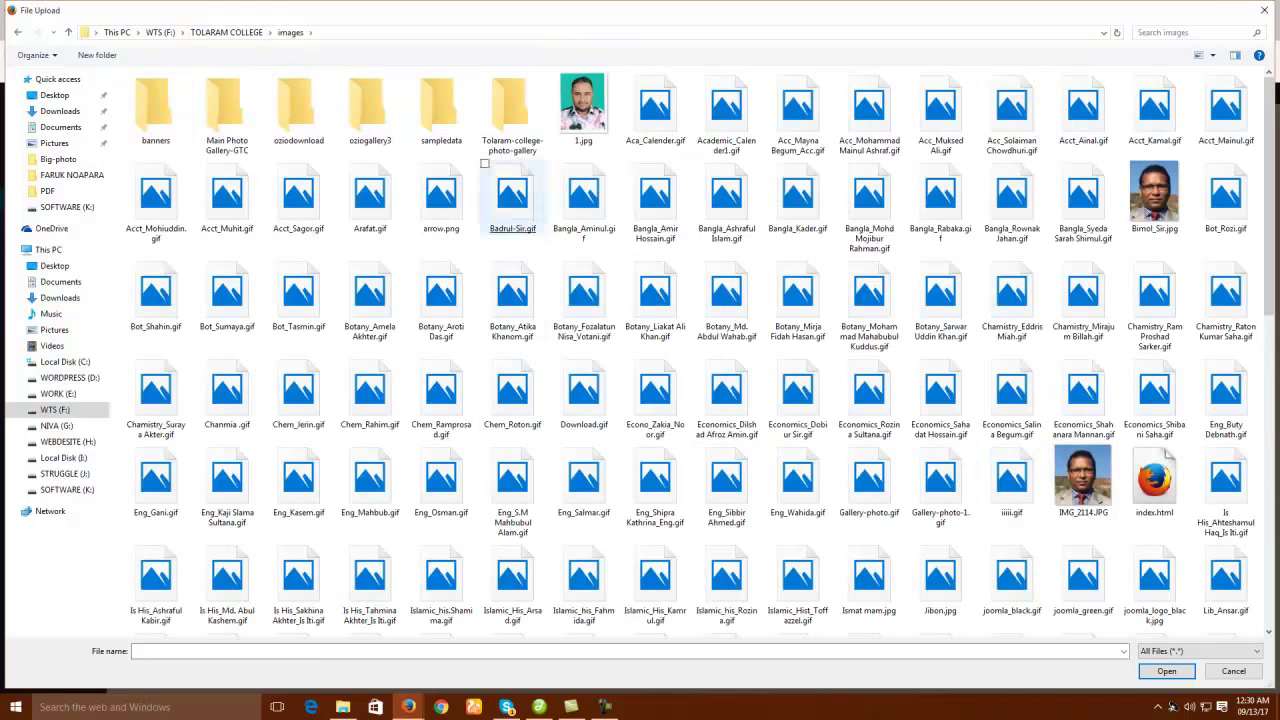
pyautogui.click(584, 108)
pyautogui.click(584, 108)
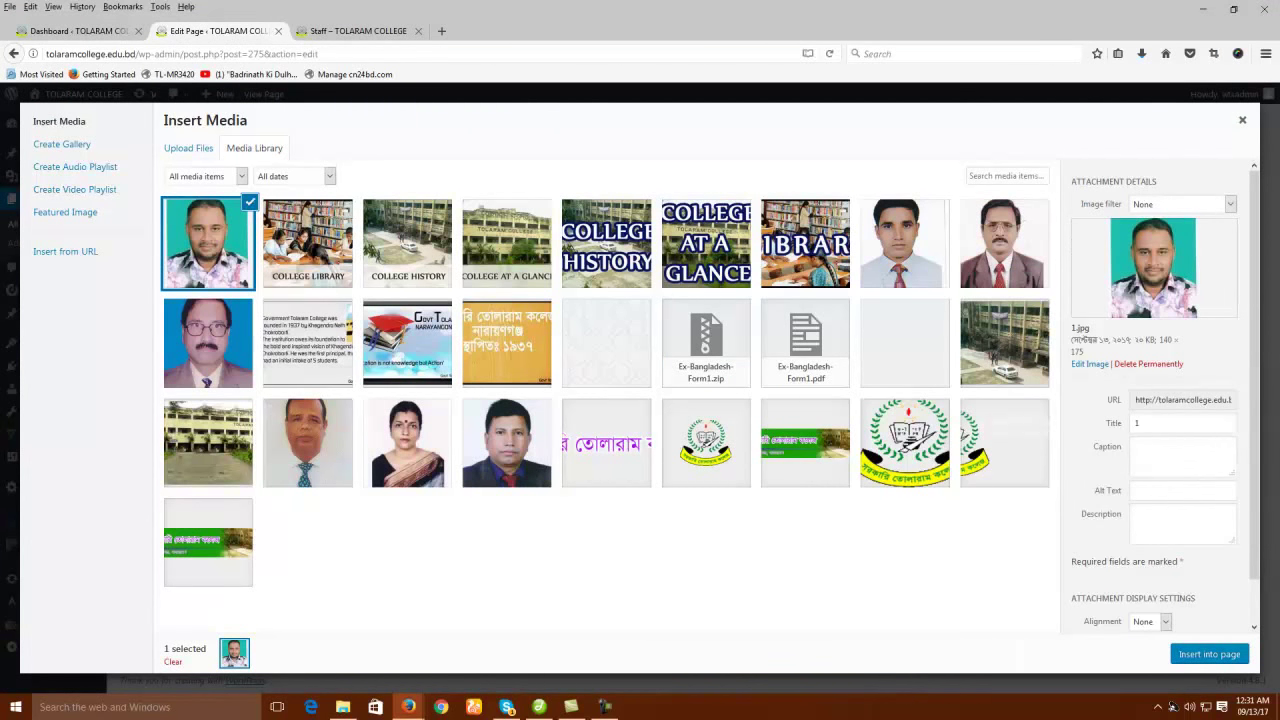
# - Insert the COLLEGE LIBRARY image above the "abc" text instead of 1.jpg, keeping the text on its own line below
pyautogui.click(250, 202)
pyautogui.click(308, 243)
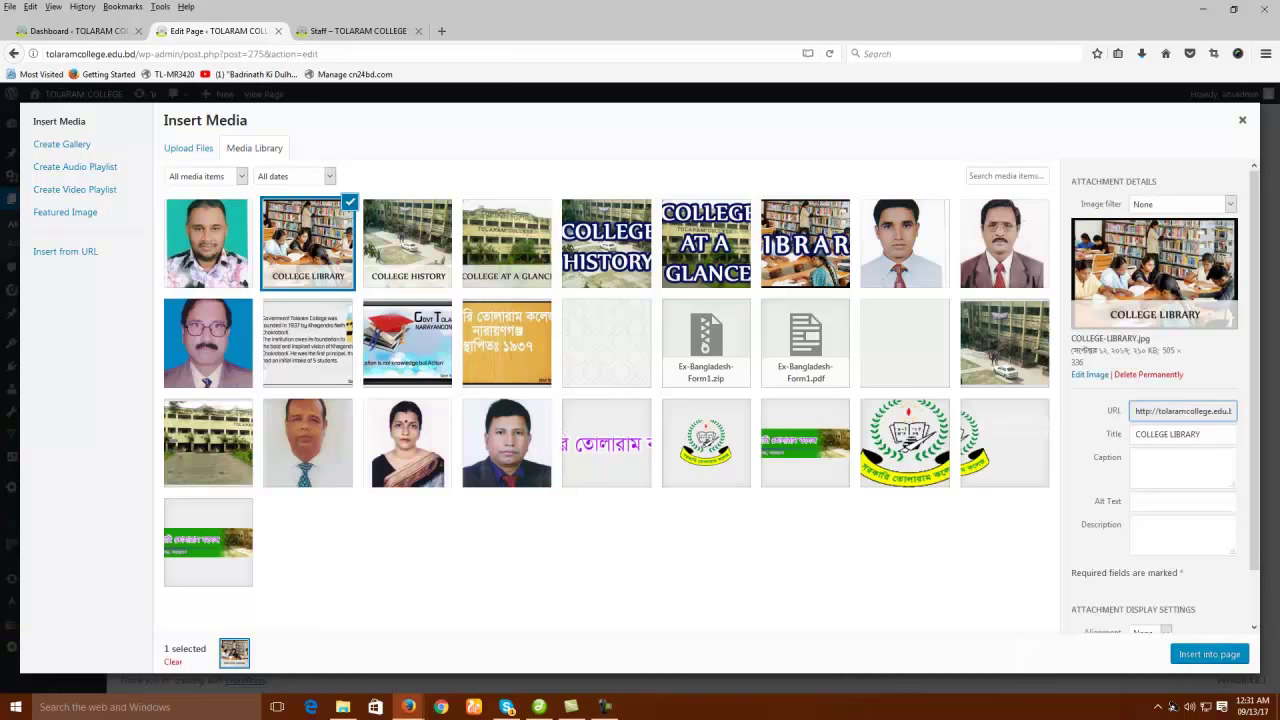
pyautogui.click(1209, 655)
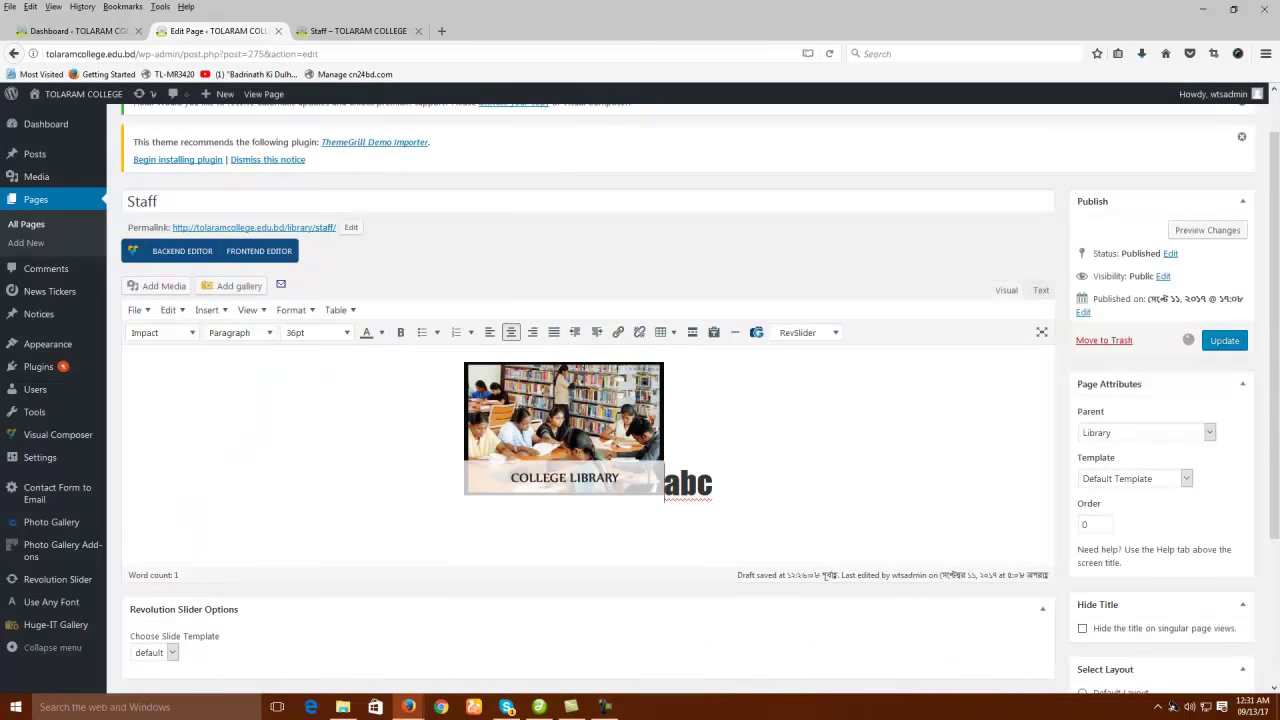
pyautogui.press('Return')
pyautogui.click(588, 429)
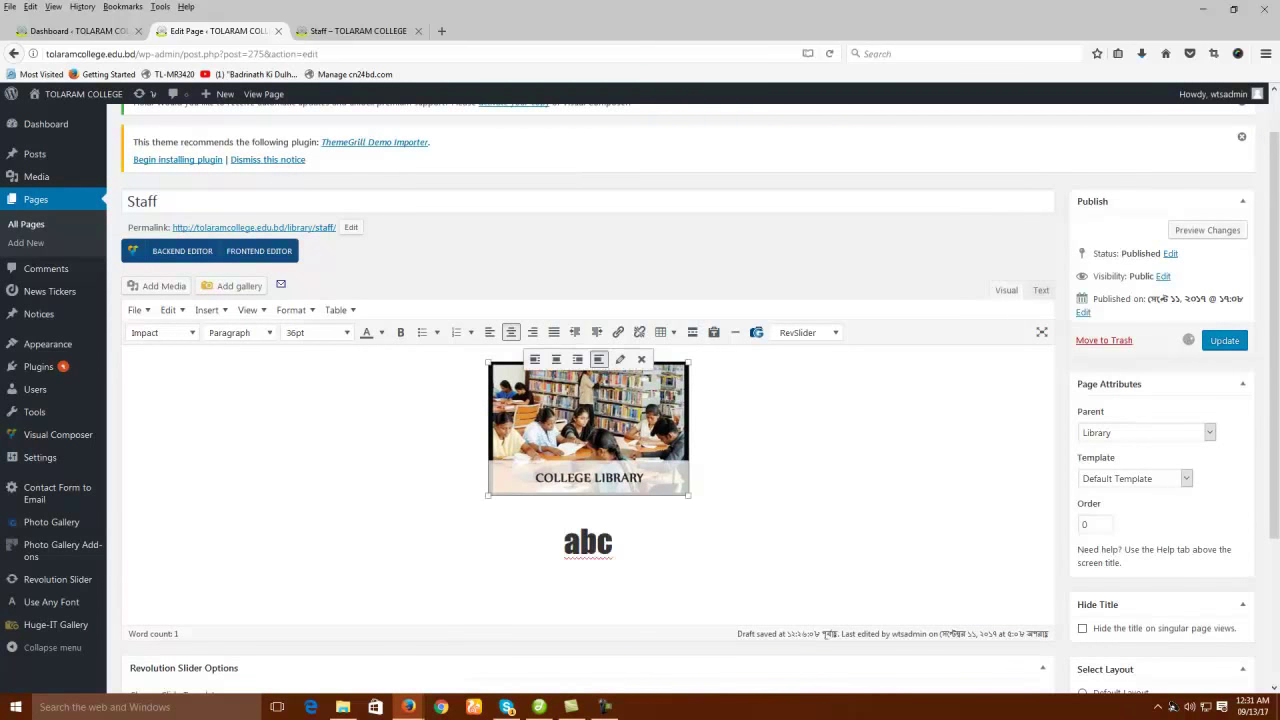
pyautogui.click(700, 480)
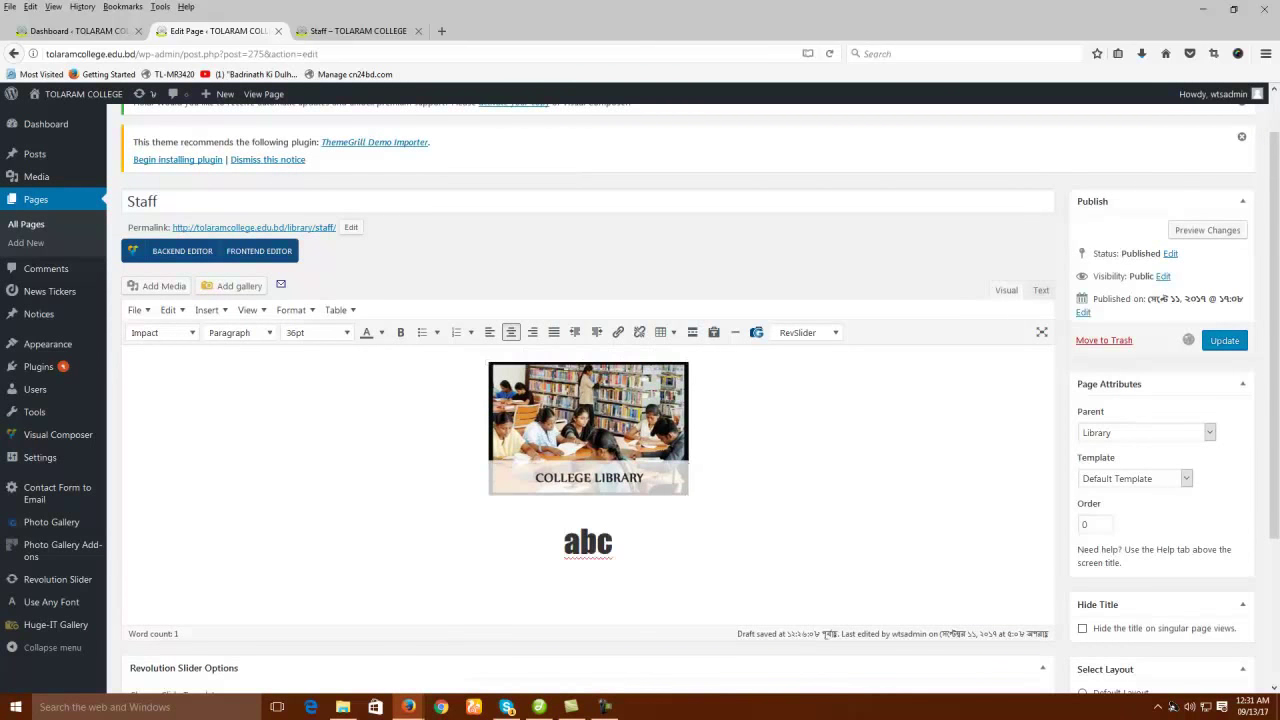
# - Add an empty line below the "abc" text in the page body
pyautogui.doubleClick(588, 542)
pyautogui.click(630, 542)
pyautogui.doubleClick(588, 542)
pyautogui.click(630, 542)
pyautogui.press('Return')
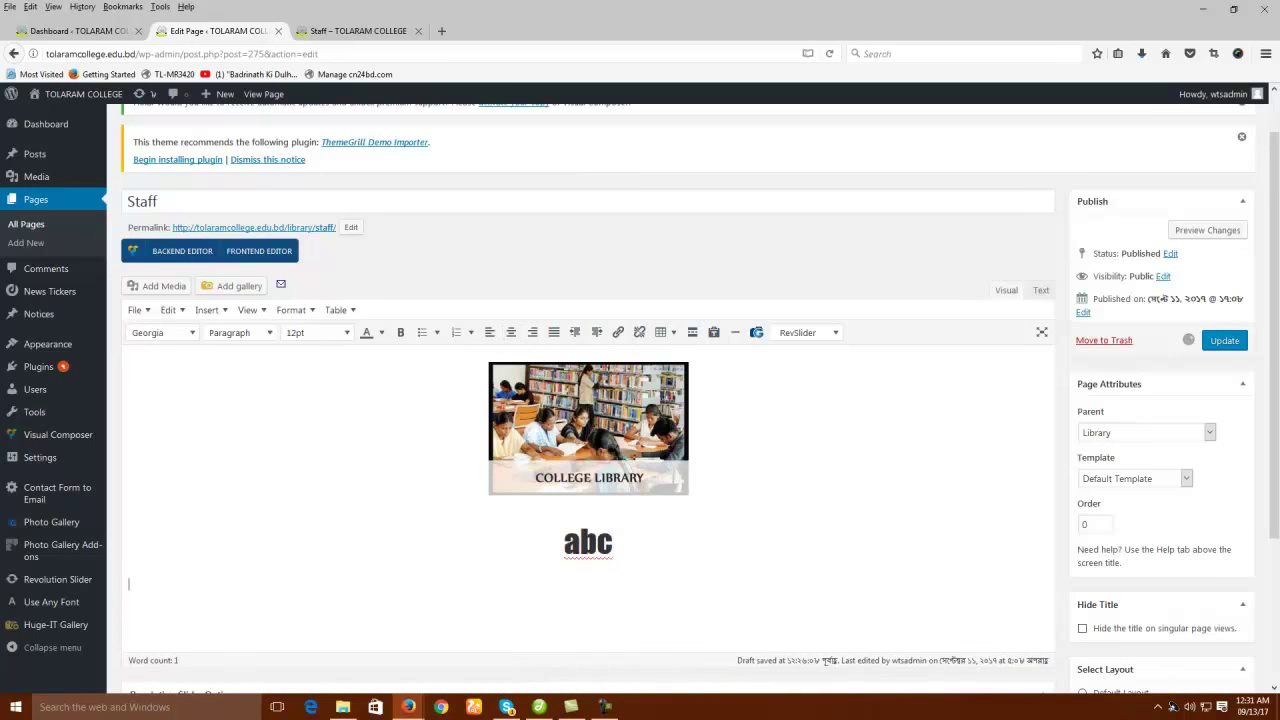
# - Load the Google home page in a new browser tab, copy its address and return to the Staff page editor
pyautogui.hotkey('ctrl', 't')
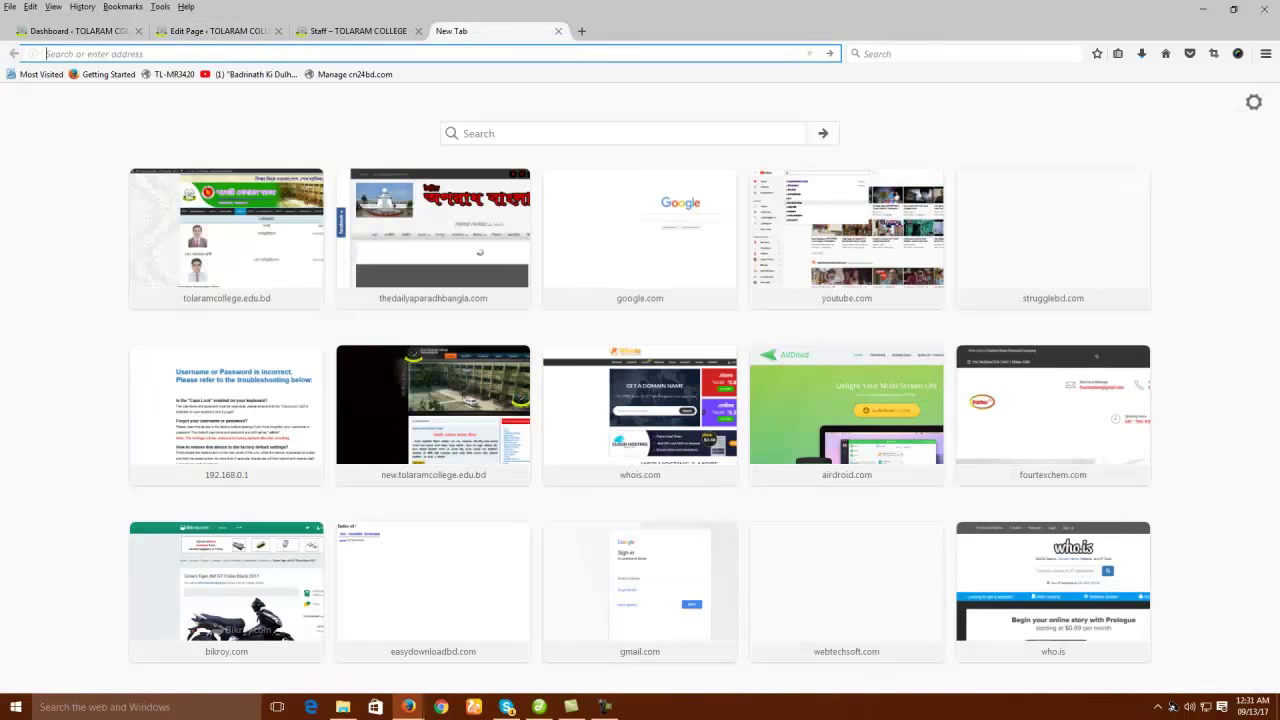
pyautogui.write('g')
pyautogui.press('Return')
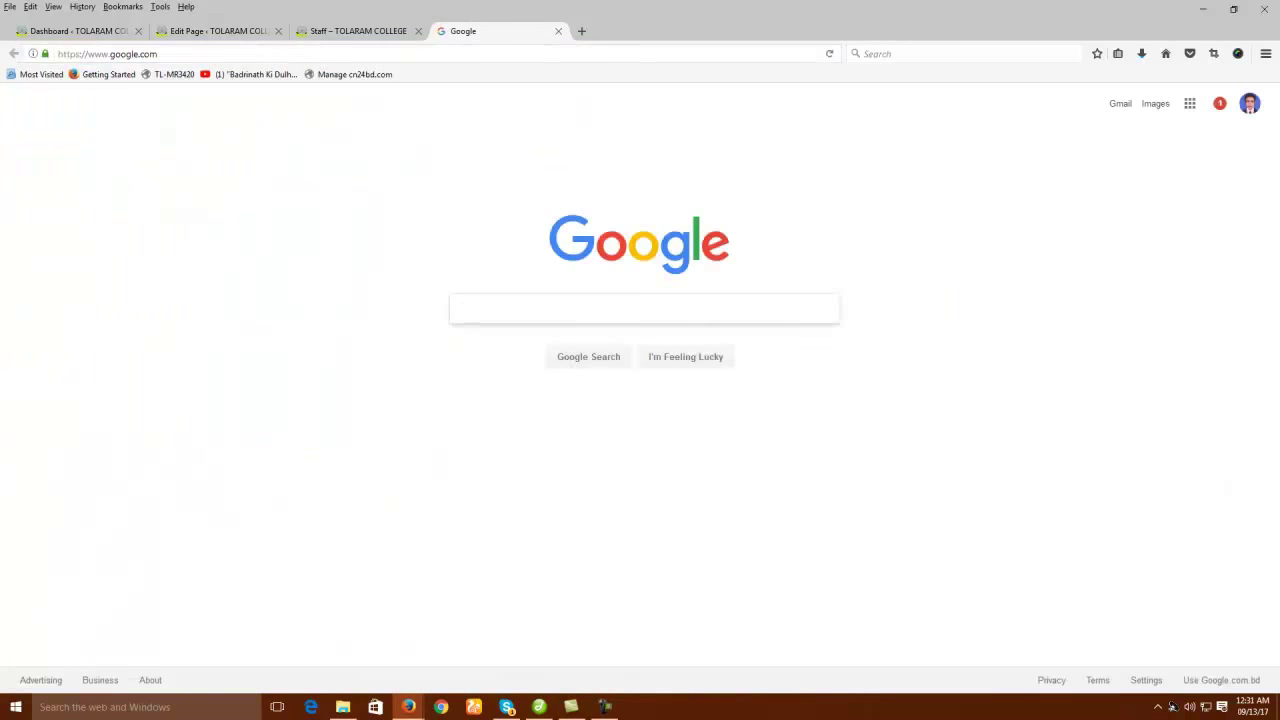
pyautogui.click(160, 54)
pyautogui.click(220, 31)
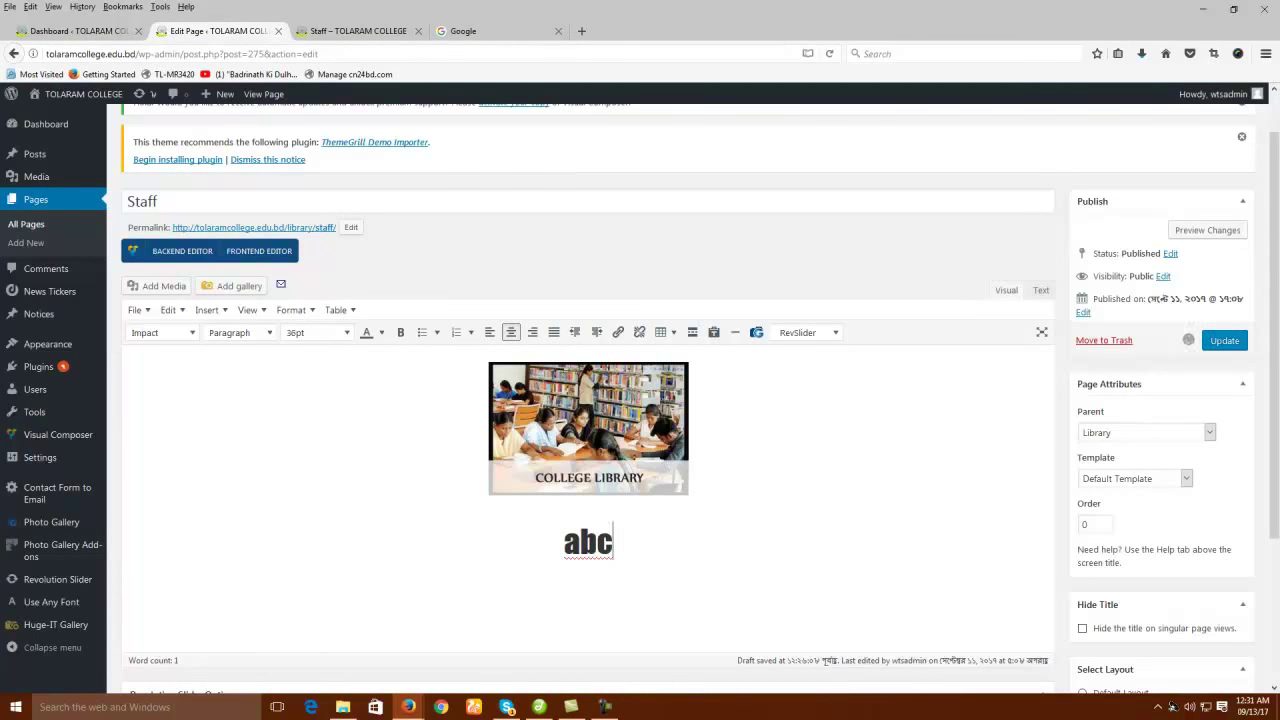
# - Replace the "abc" text below the library image with "GOOGLE"
pyautogui.hotkey('shift', 'Left')
pyautogui.hotkey('shift', 'Left')
pyautogui.hotkey('shift', 'Left')
pyautogui.write('GOOGLE')
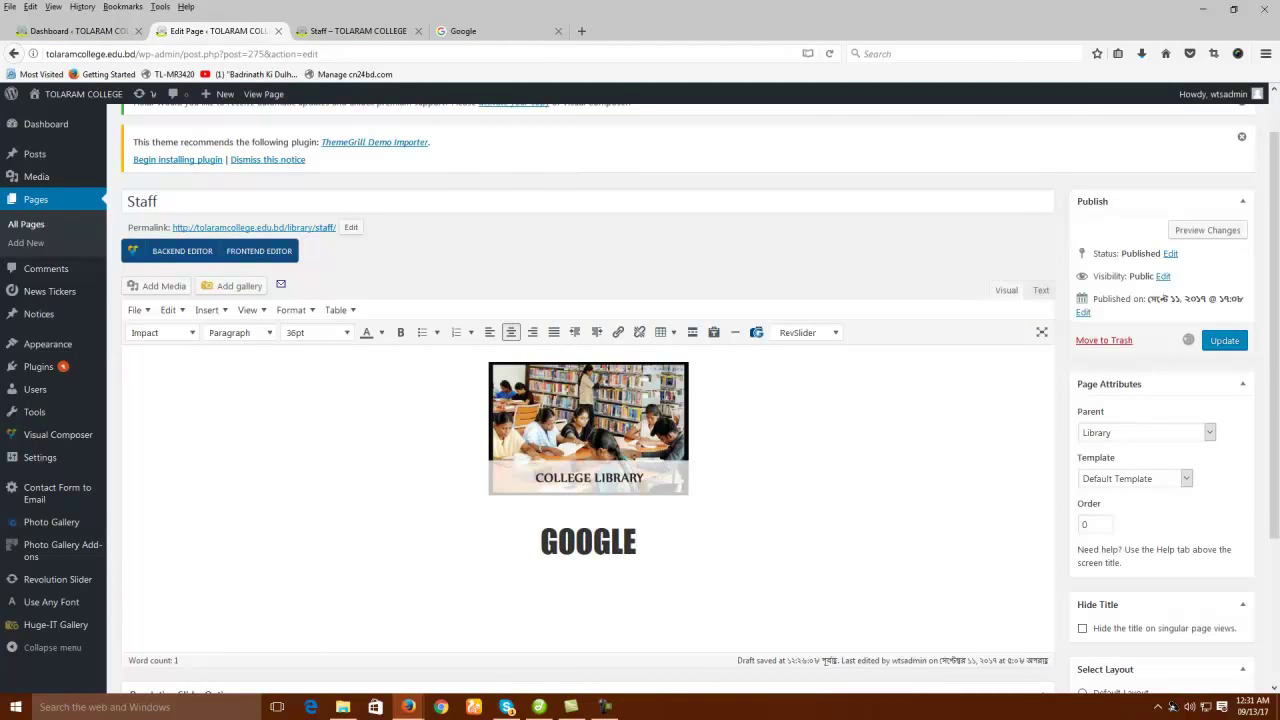
pyautogui.hotkey('shift', 'Home')
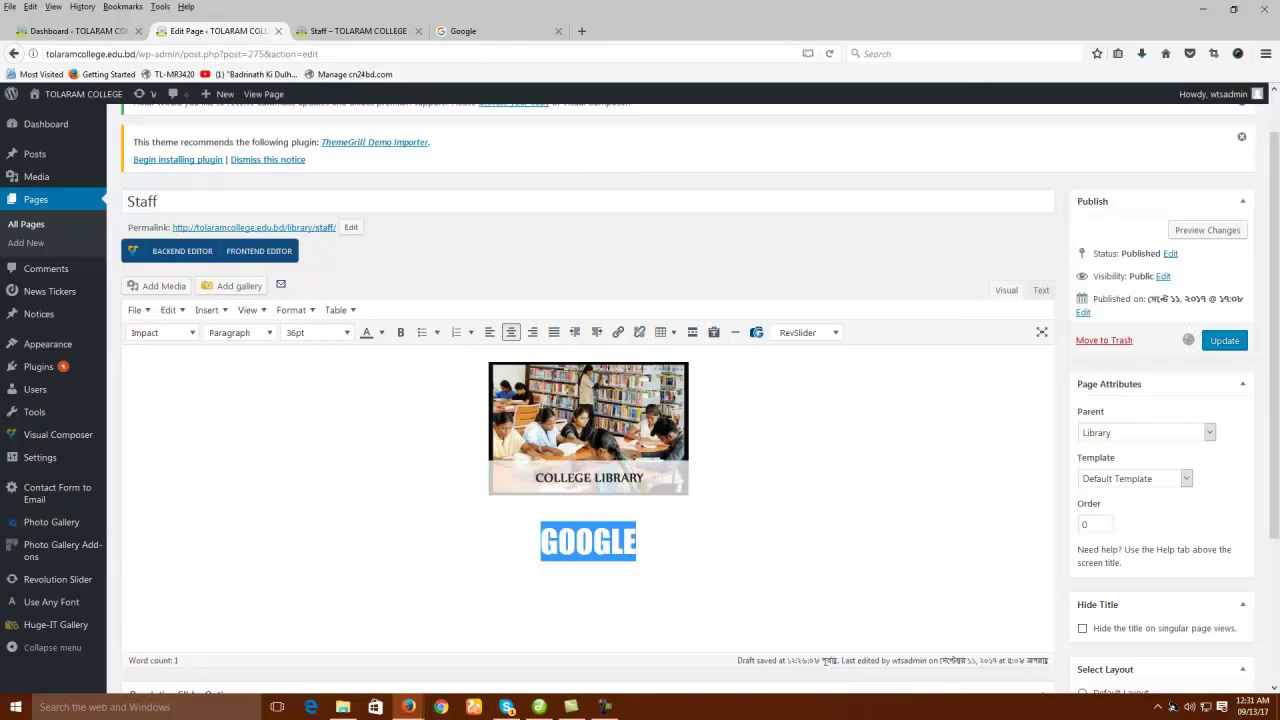
pyautogui.hotkey('ctrl', 'k')
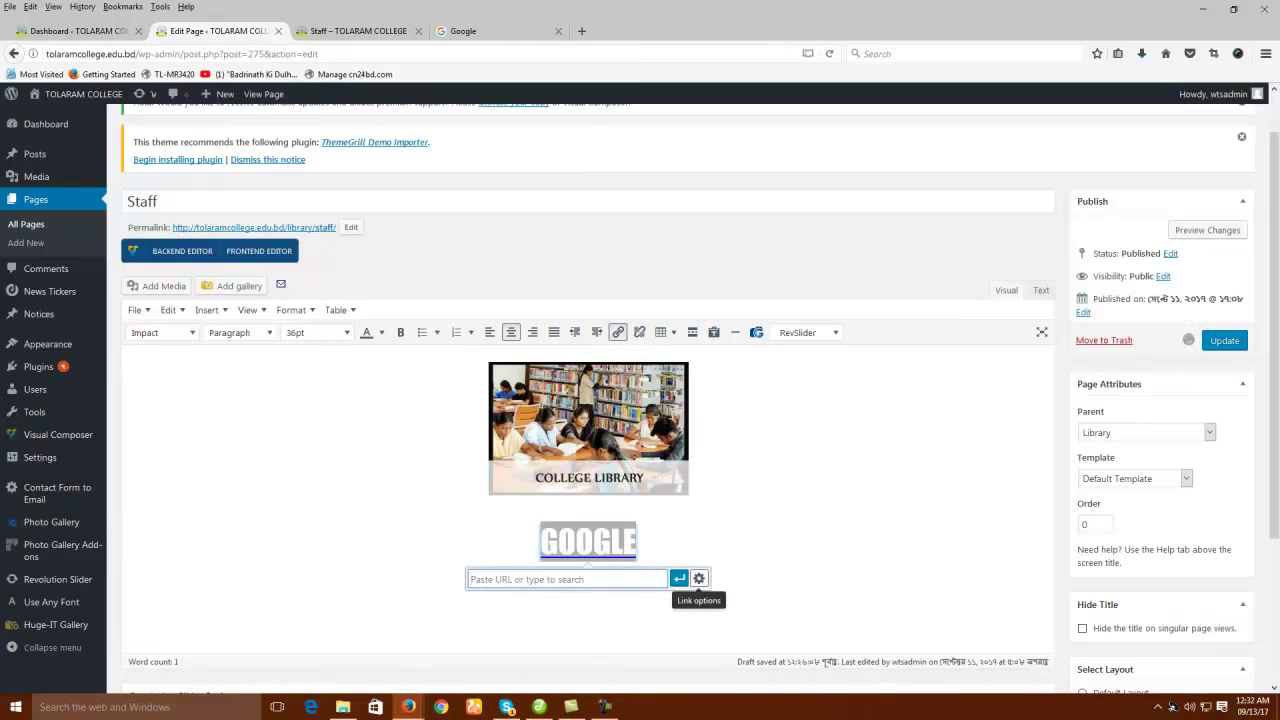
pyautogui.press('Return')
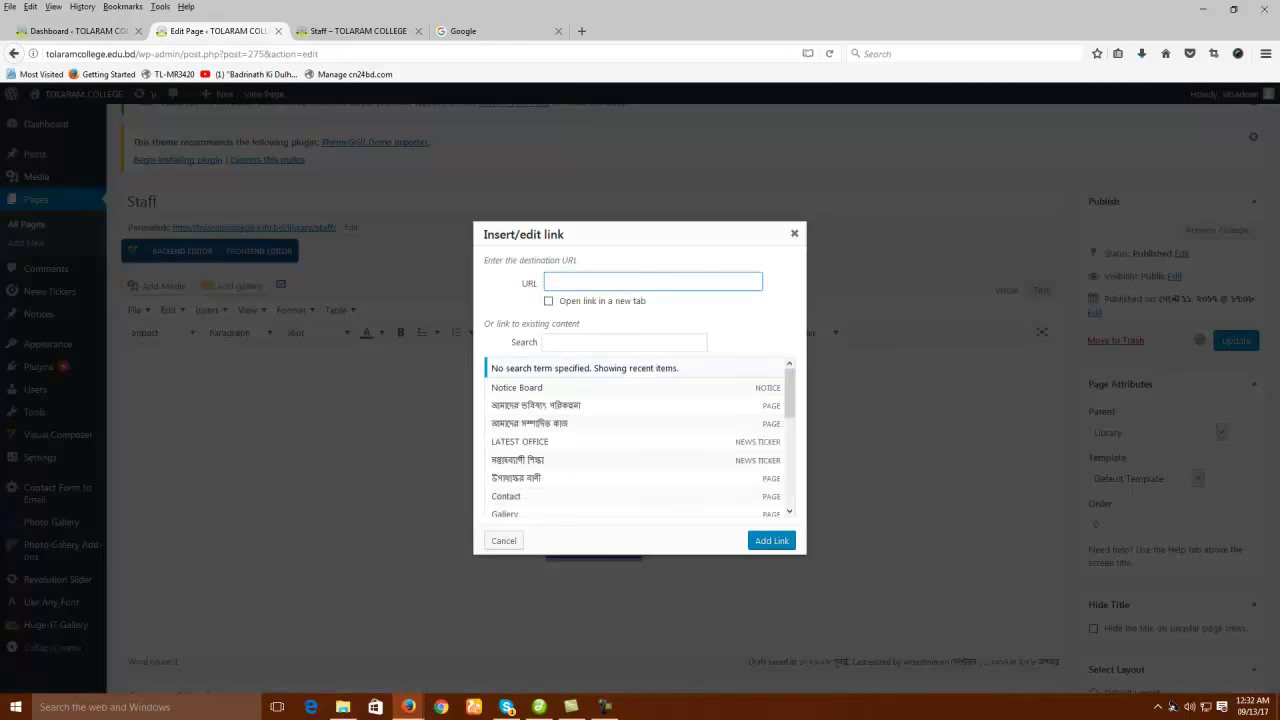
pyautogui.rightClick(563, 283)
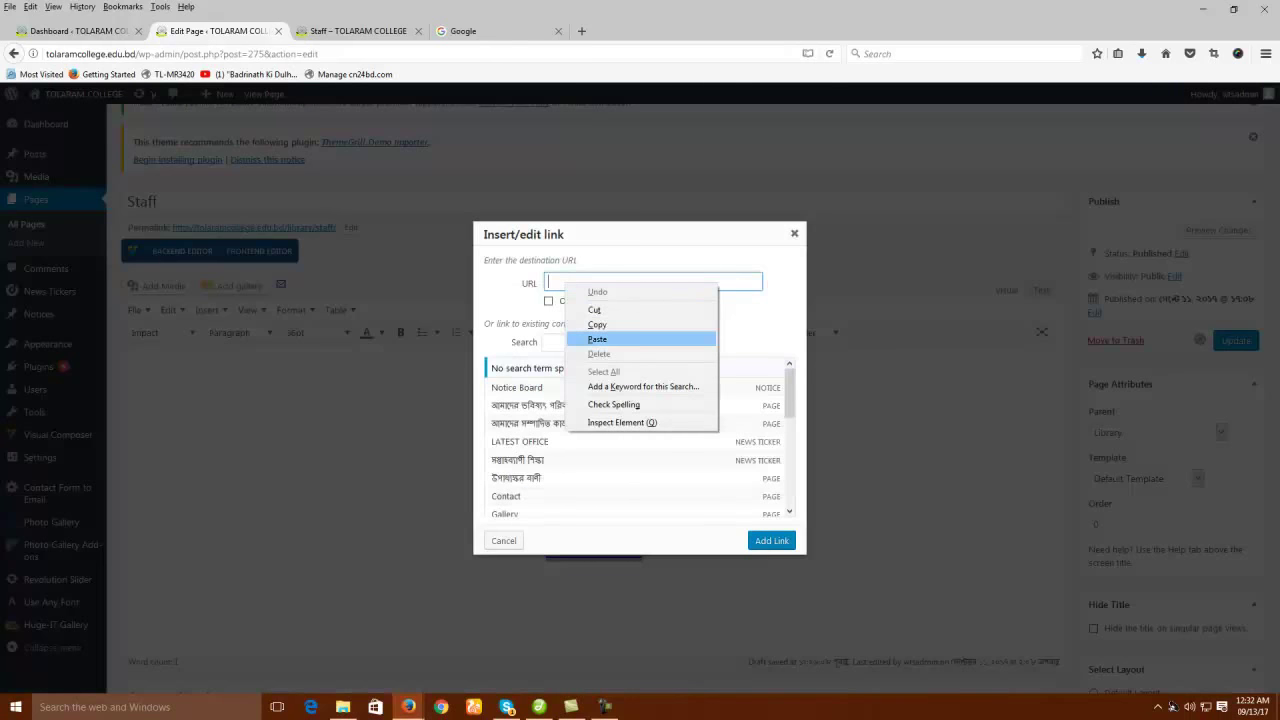
pyautogui.press('Return')
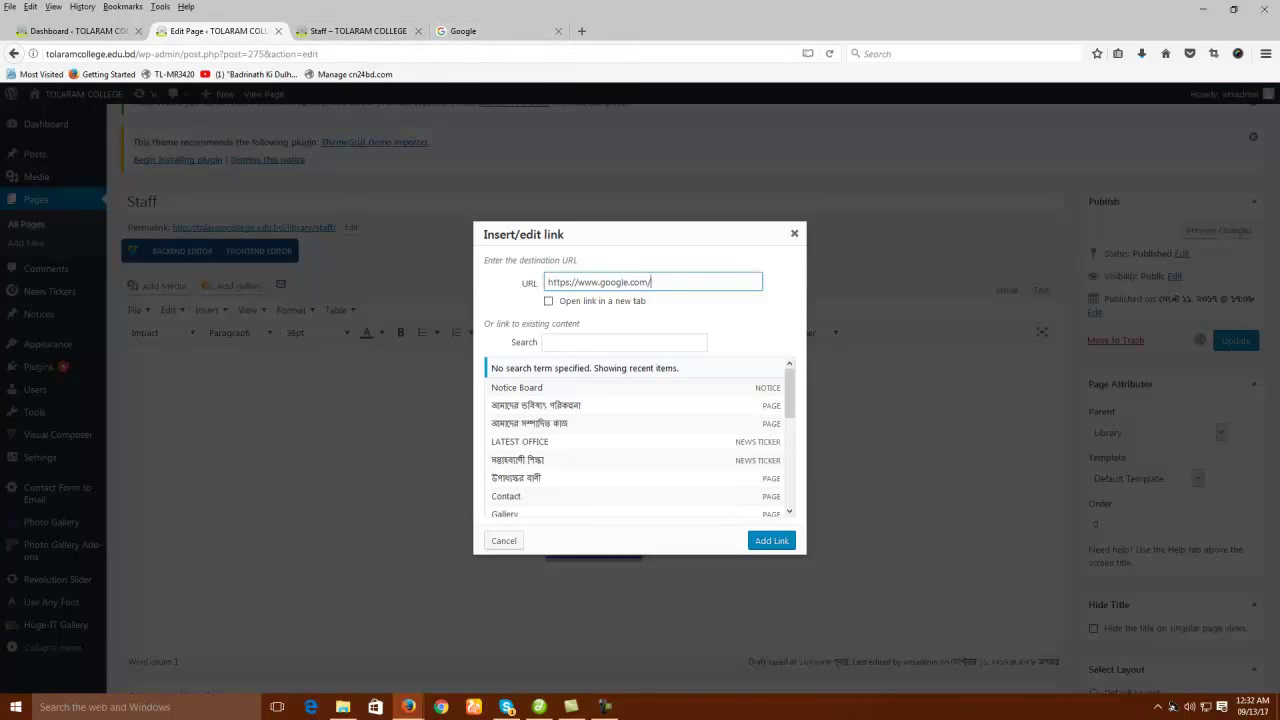
pyautogui.click(548, 301)
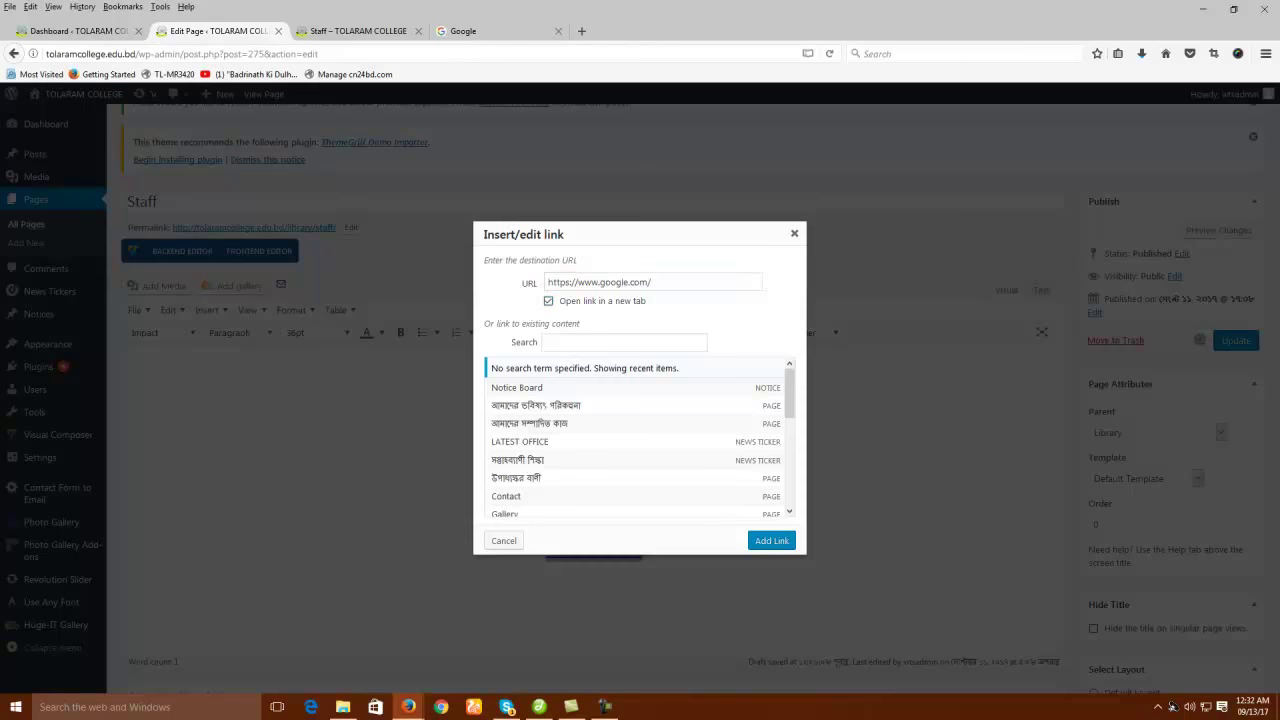
pyautogui.press('Return')
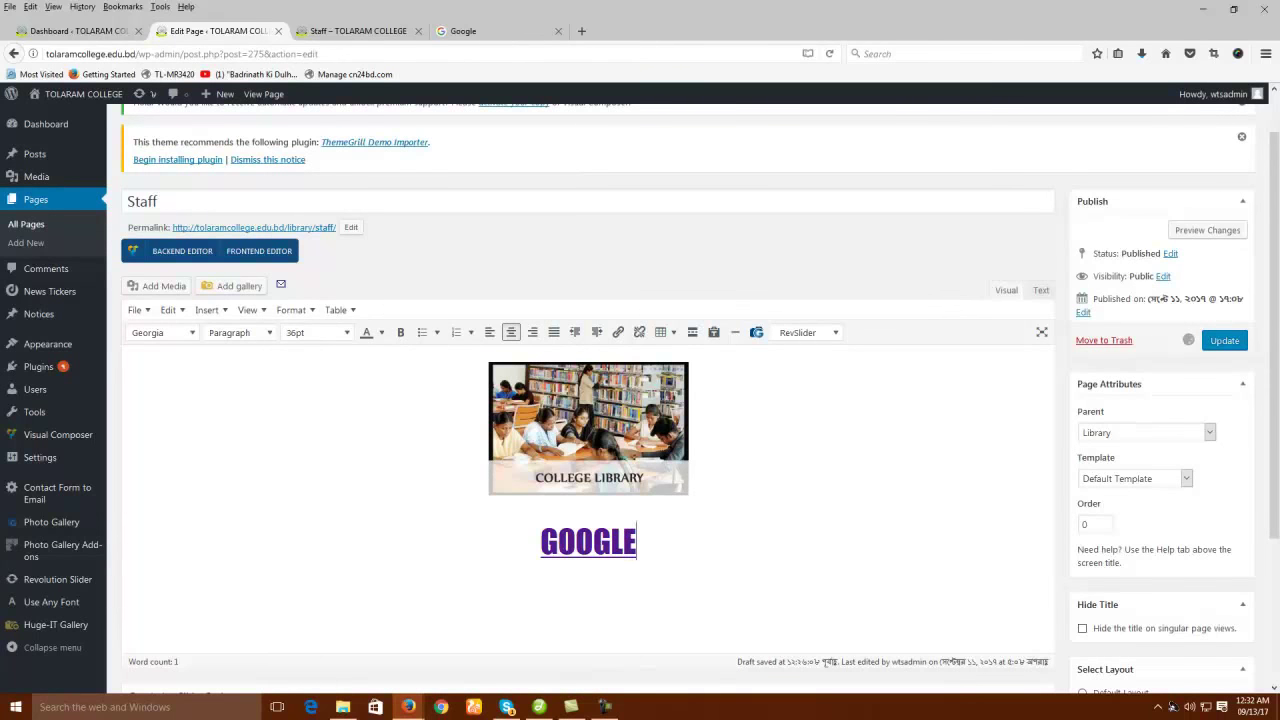
# - Update the Staff page and reload its published version in the browser
pyautogui.doubleClick(600, 542)
pyautogui.click(632, 542)
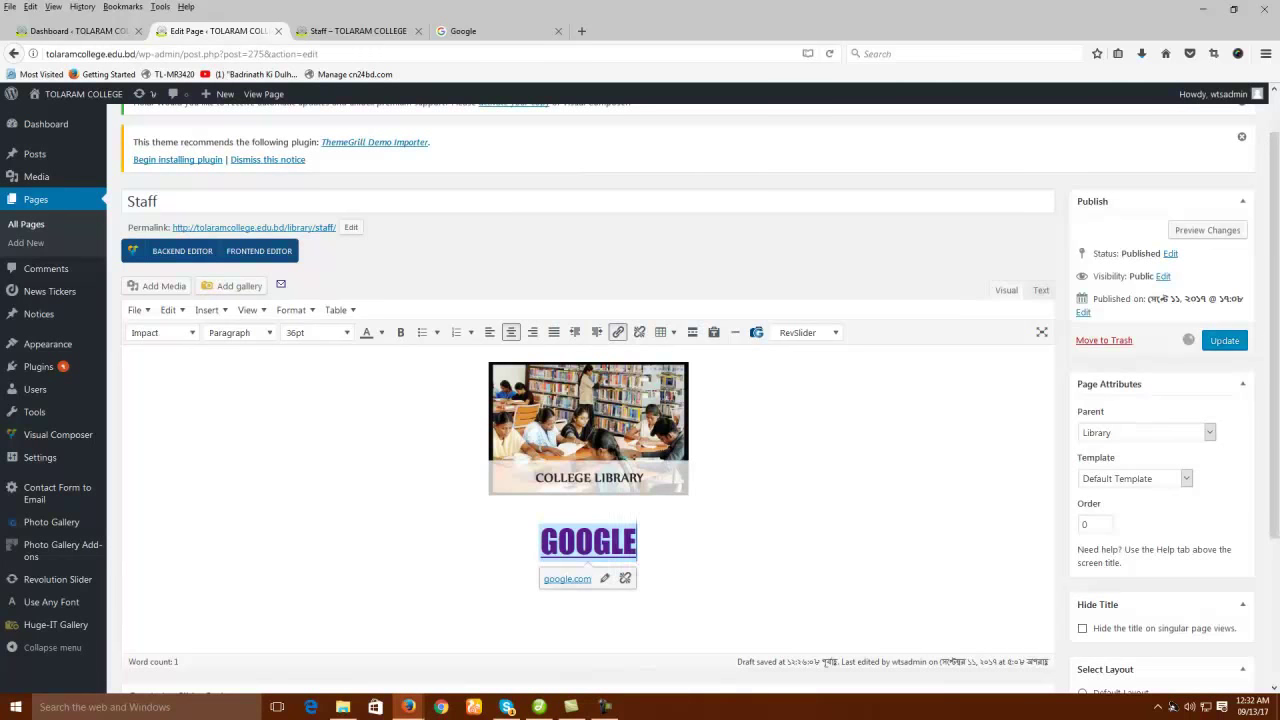
pyautogui.hotkey('ctrl', 's')
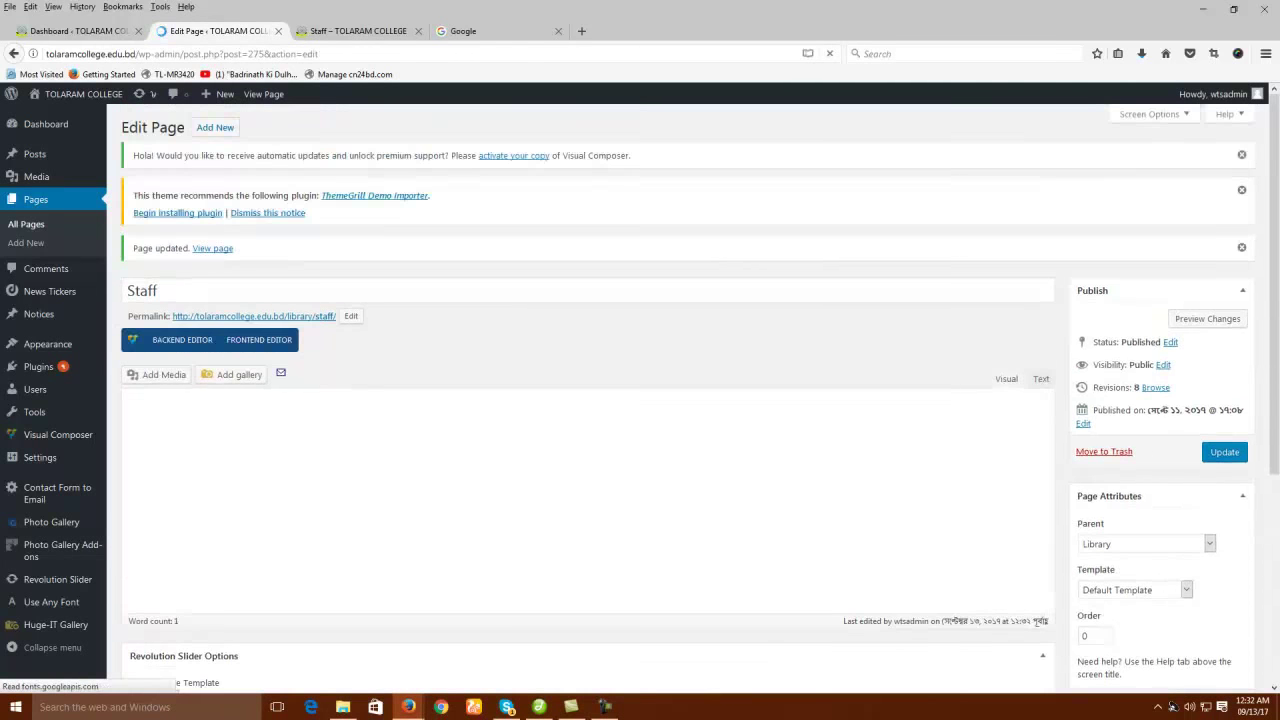
pyautogui.hotkey('ctrl', 'Tab')
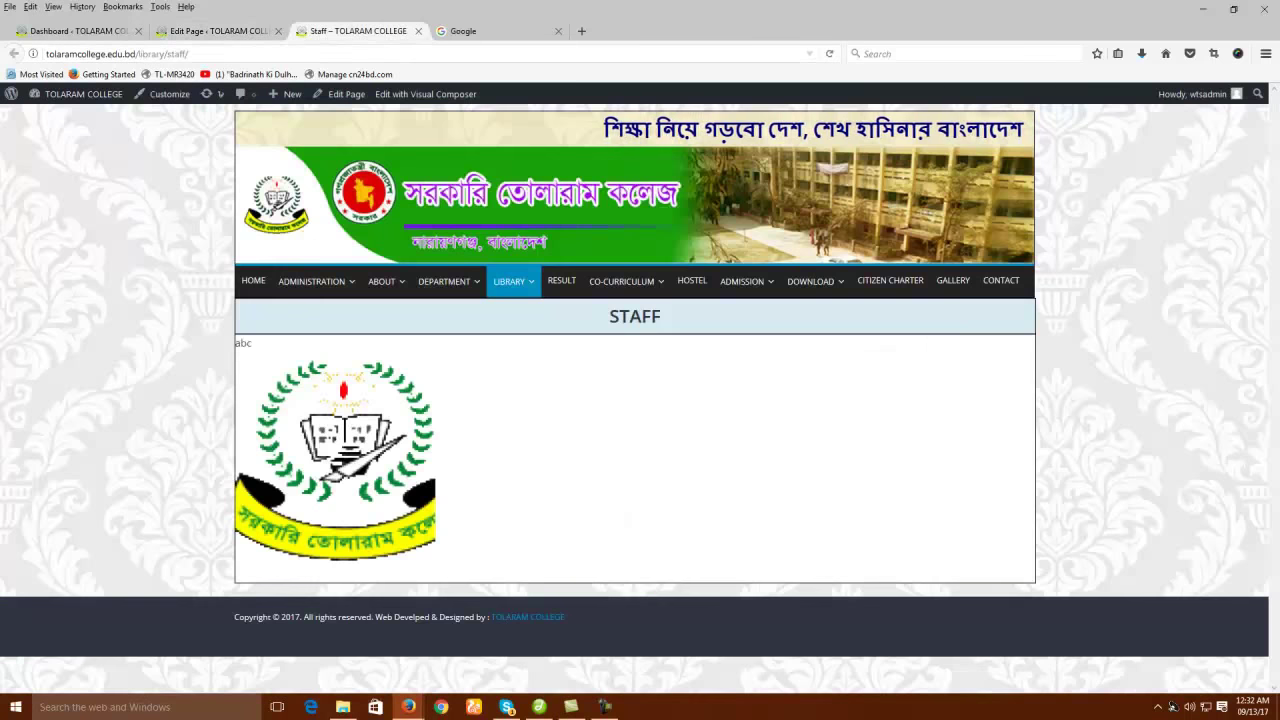
pyautogui.hotkey('ctrl', 'l')
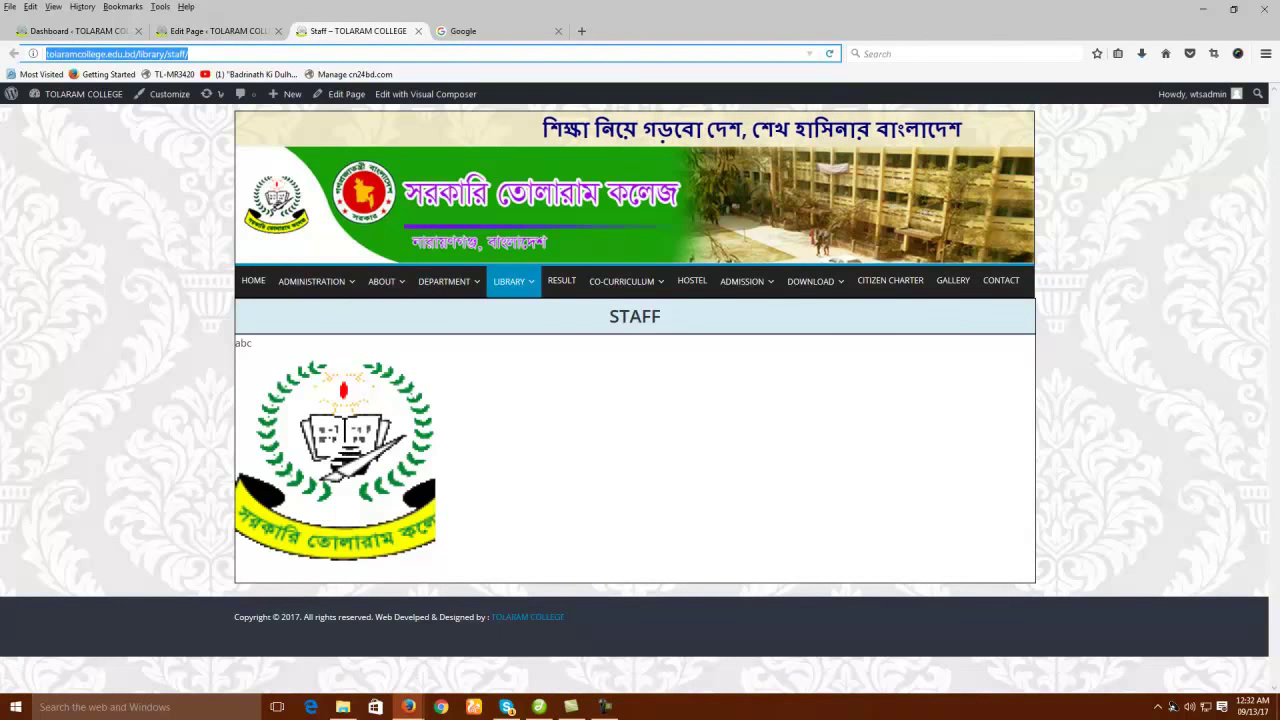
pyautogui.press('Return')
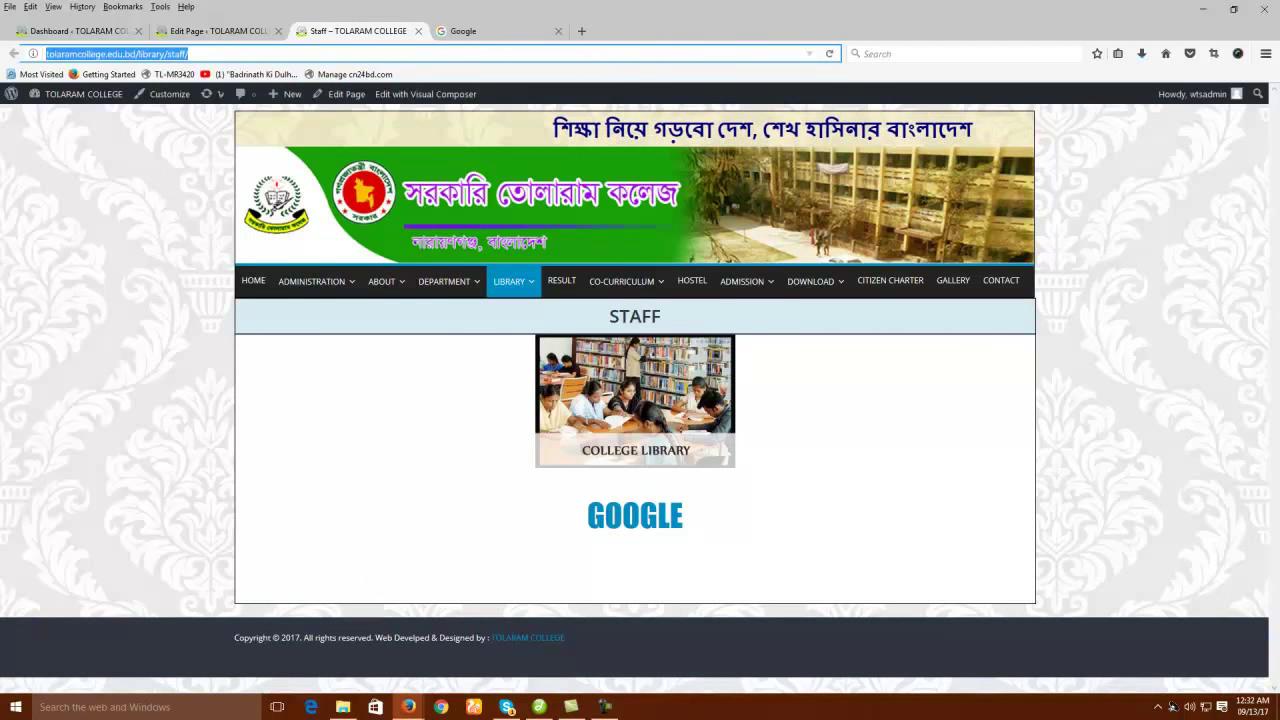
pyautogui.click(640, 562)
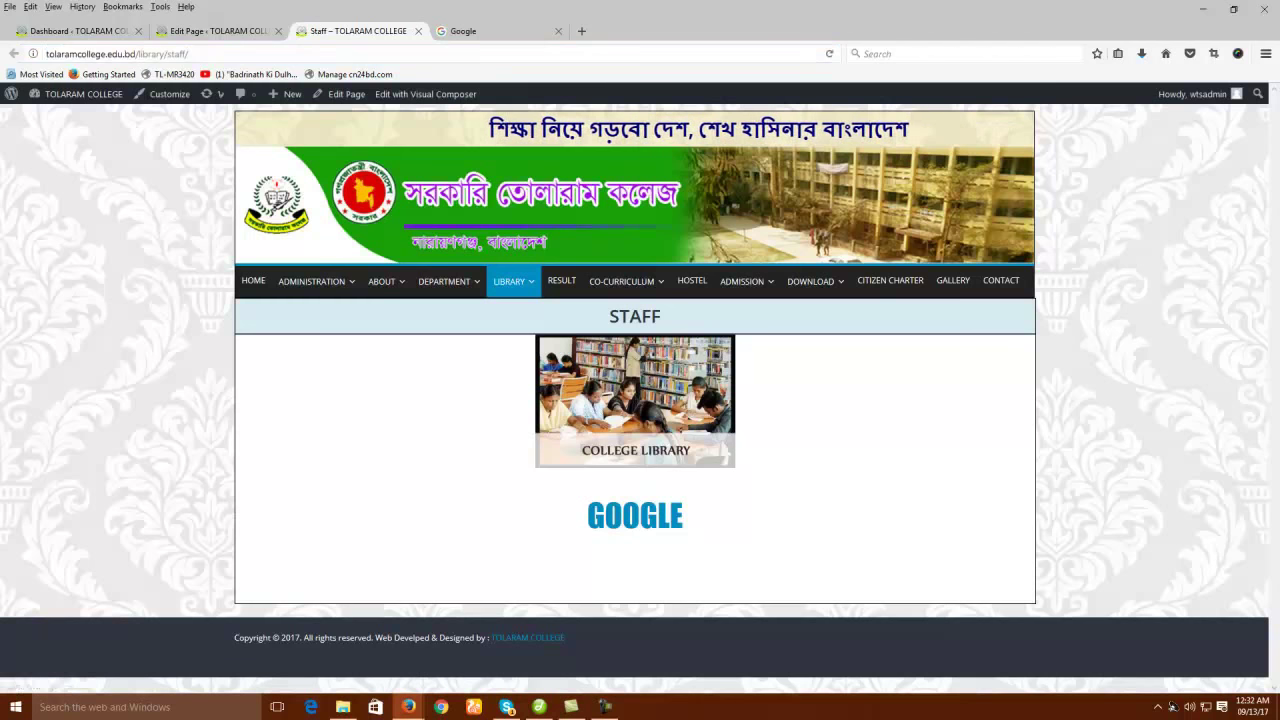
# - Close the existing Google tab, test the GOOGLE link on the published Staff page and return to that page
pyautogui.click(463, 31)
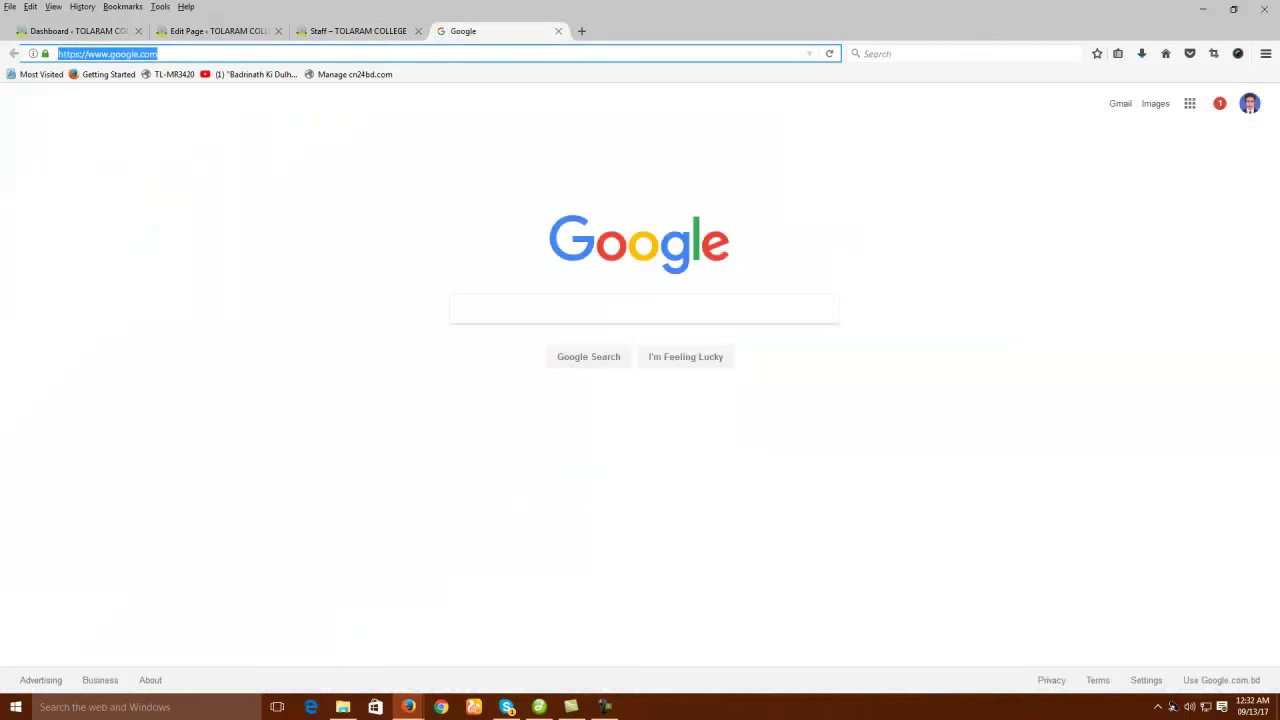
pyautogui.click(558, 31)
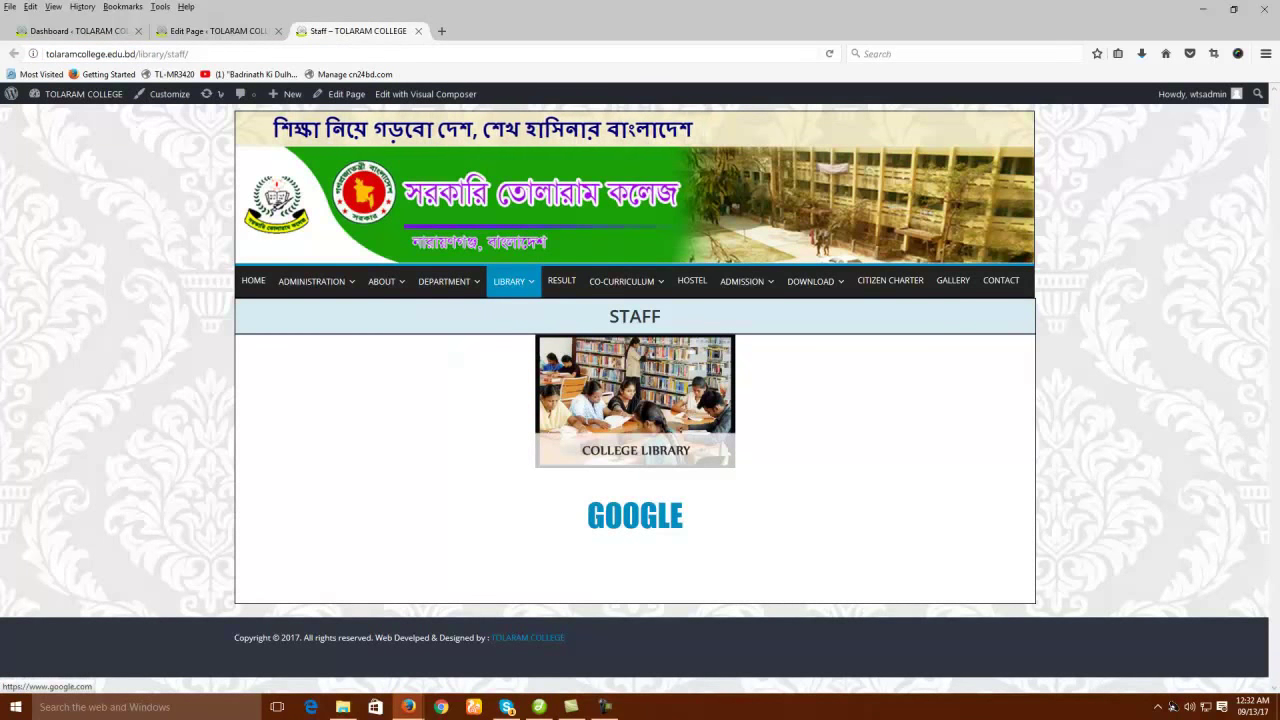
pyautogui.click(635, 515)
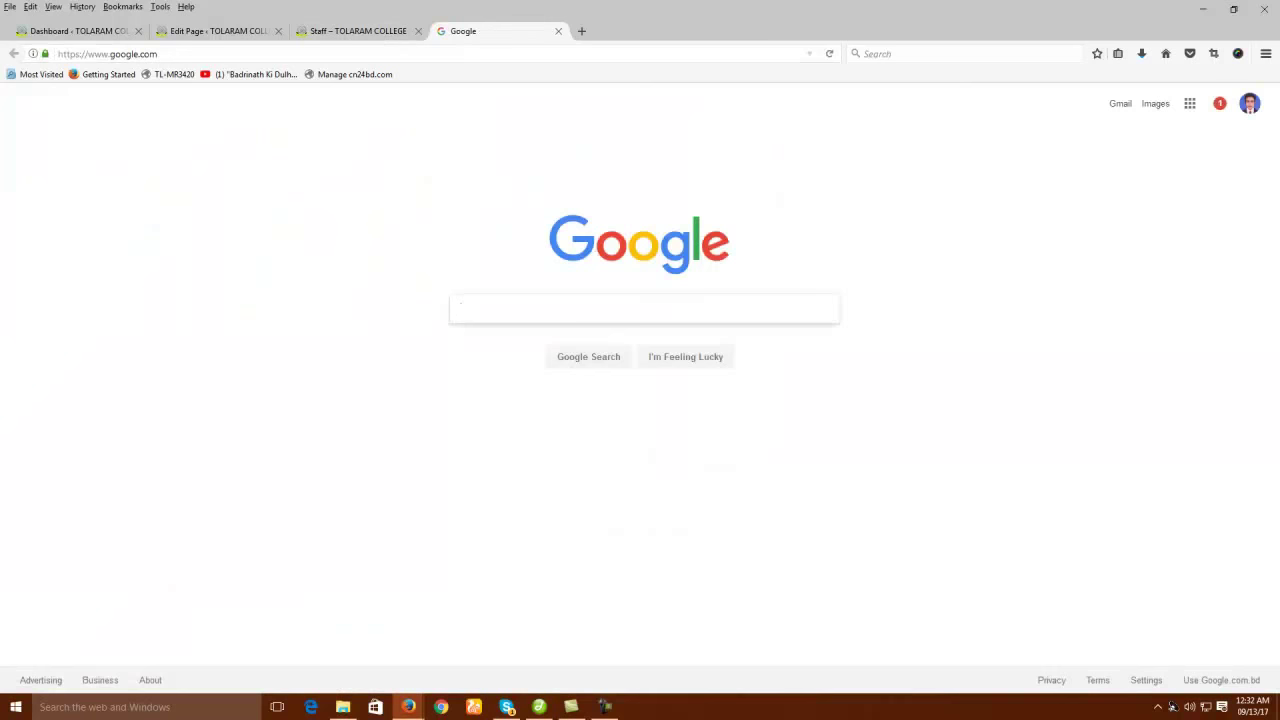
pyautogui.click(640, 309)
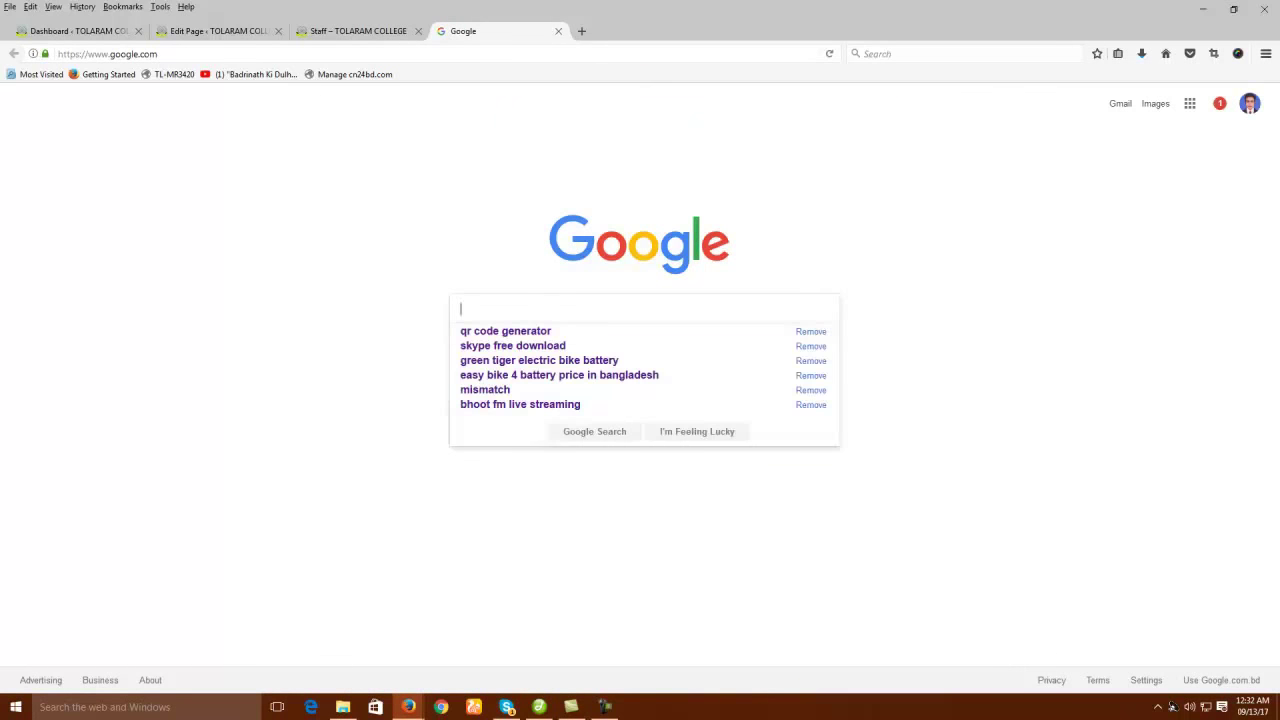
pyautogui.press('Escape')
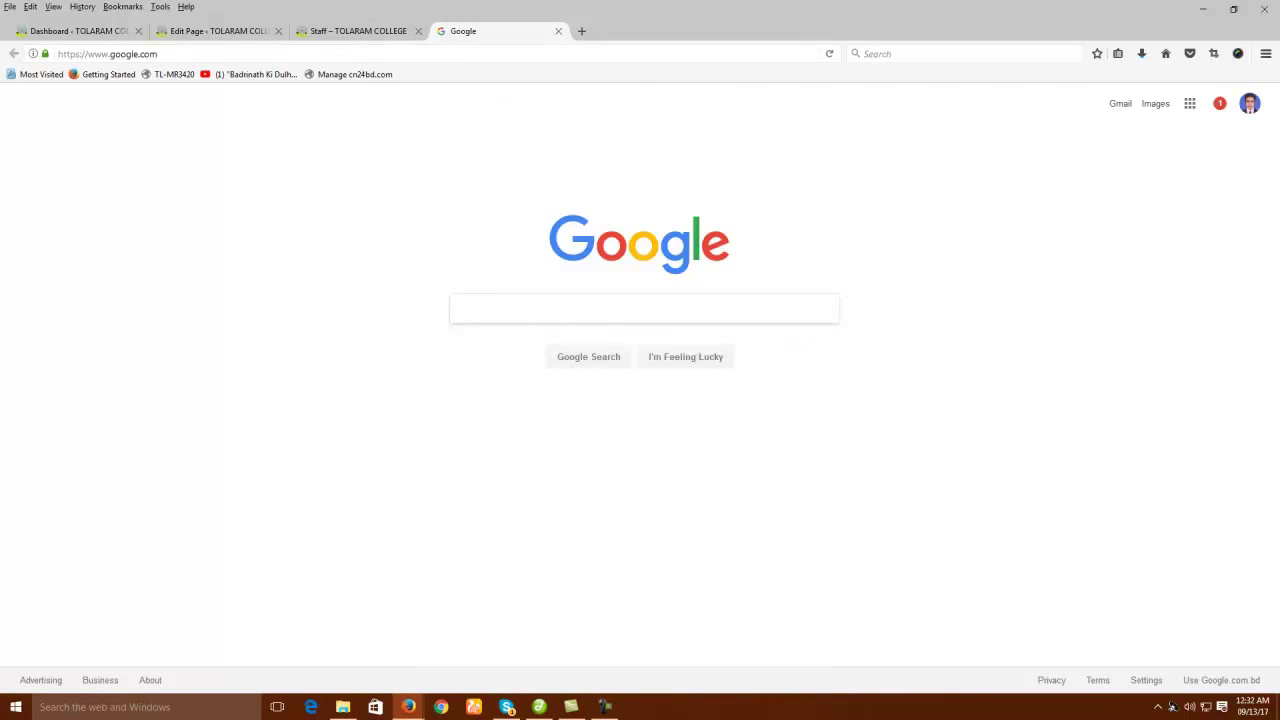
pyautogui.hotkey('ctrl', 'pageup')
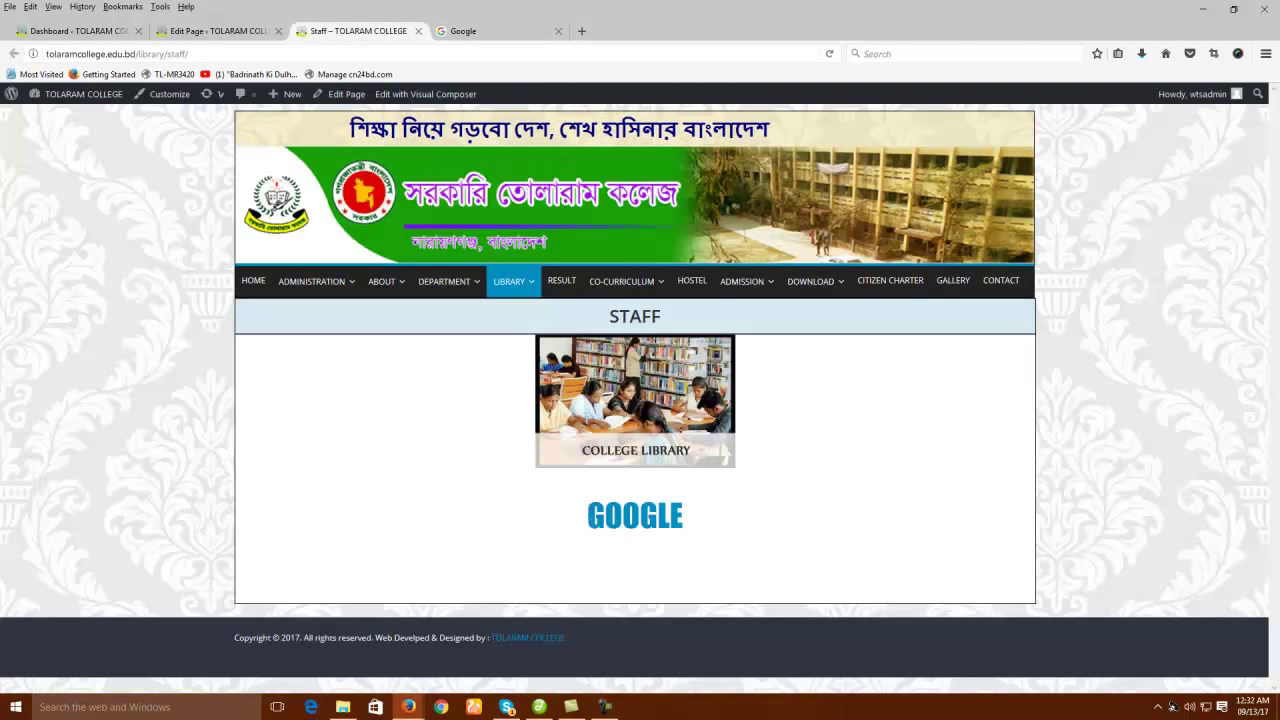
# - Open the Principal page under Administration on the published site and copy its web address
pyautogui.moveTo(312, 281)
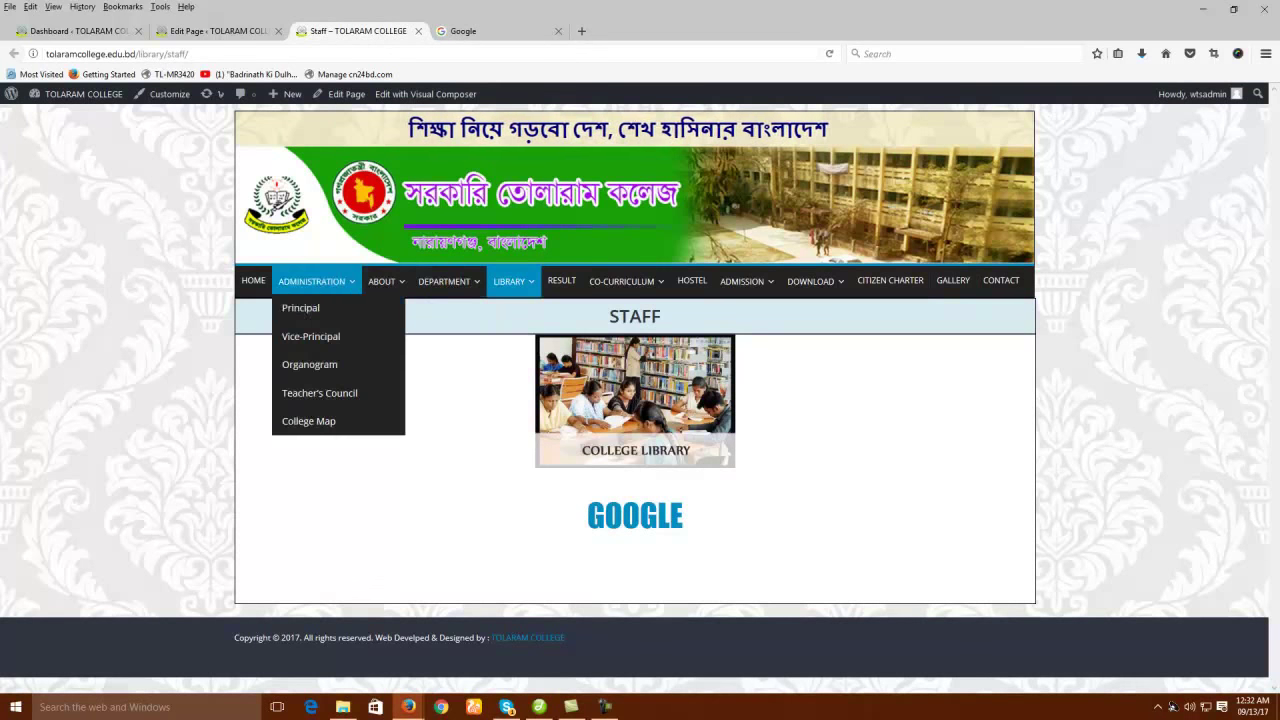
pyautogui.click(300, 308)
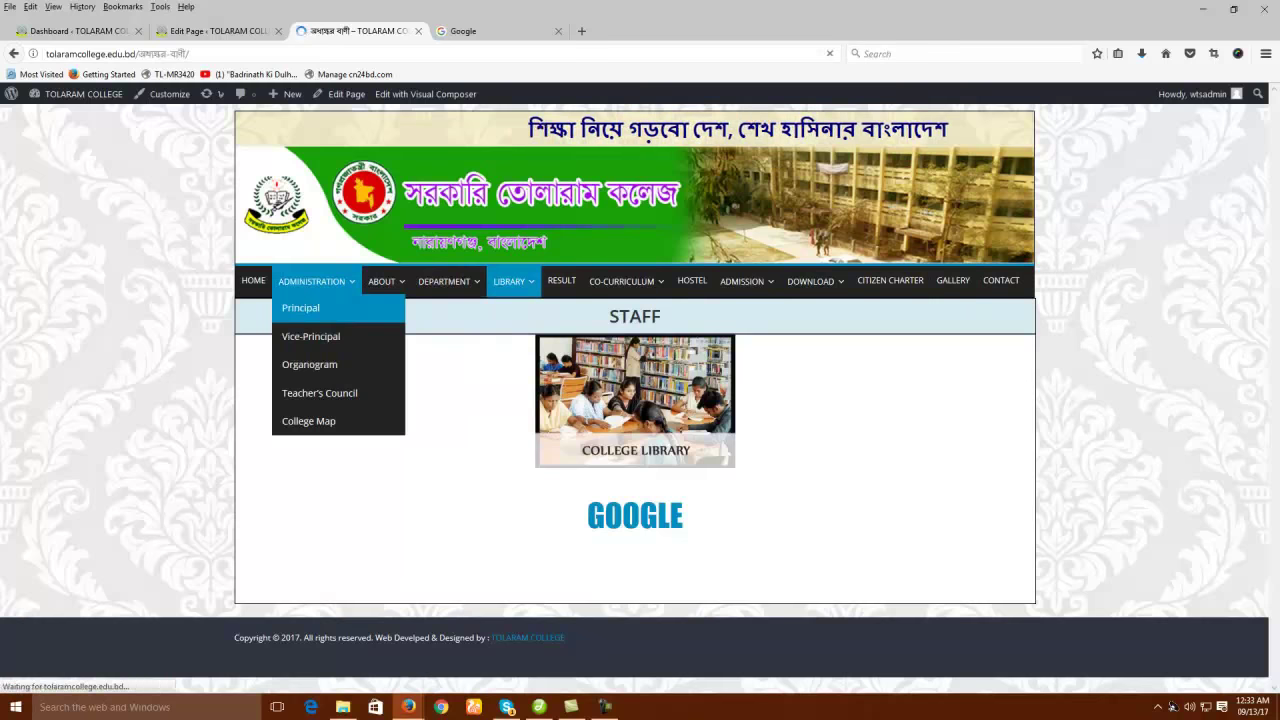
pyautogui.scroll(-1, 640, 400)
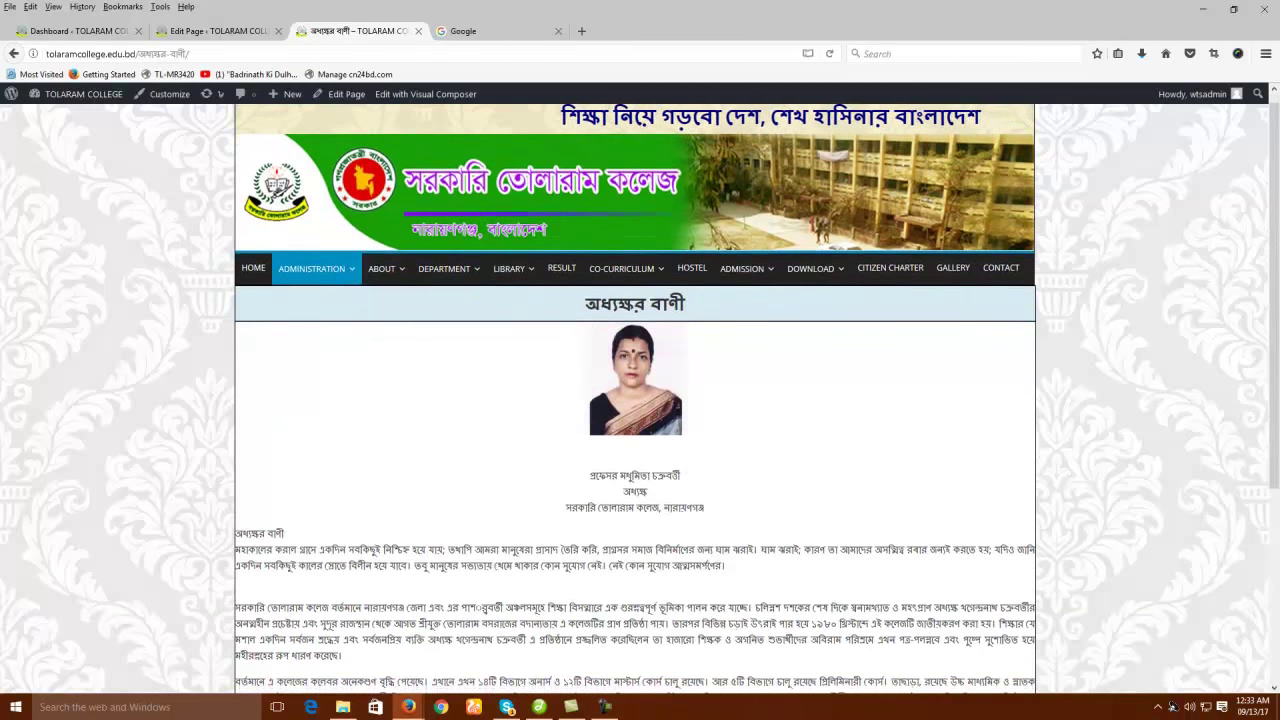
pyautogui.scroll(-1, 640, 400)
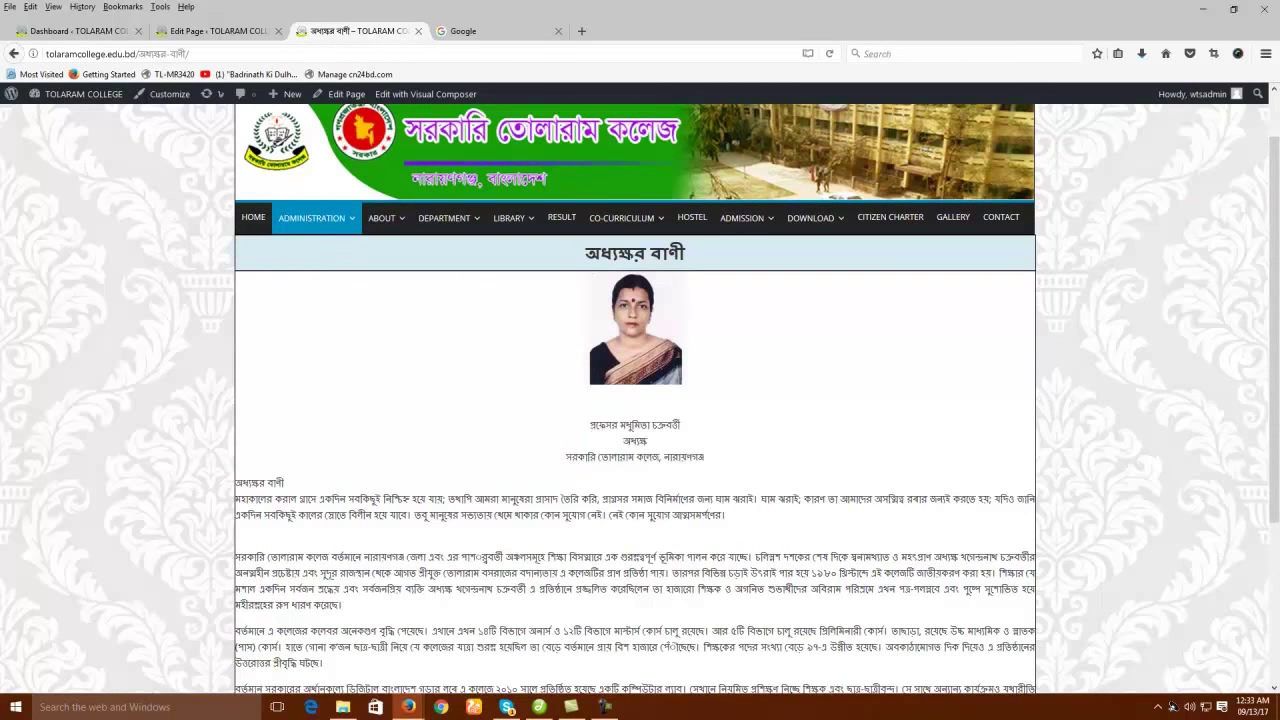
pyautogui.hotkey('ctrl', 'l')
pyautogui.rightClick(73, 55)
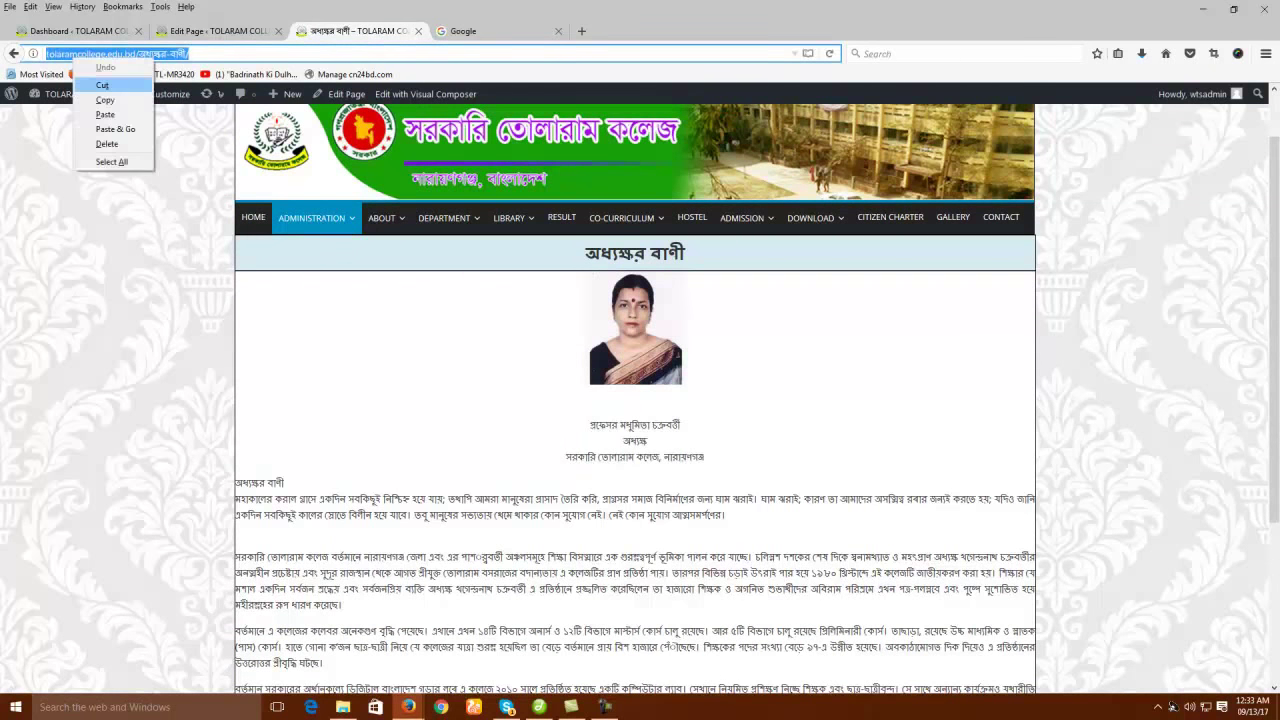
pyautogui.click(98, 100)
# - In the Staff page editor, replace the "GOOGLE" link below the library image with the text "PRINCIPAL"
pyautogui.click(208, 31)
pyautogui.press('Return')
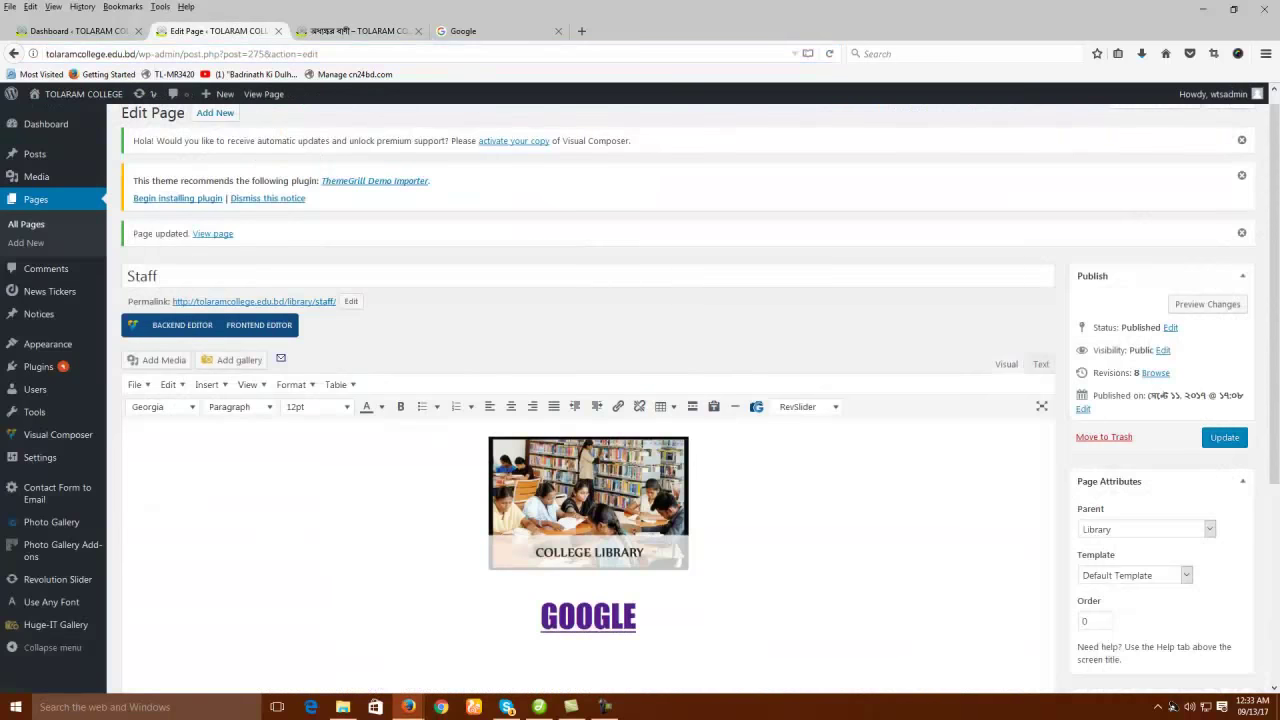
pyautogui.moveTo(575, 567); pyautogui.dragTo(637, 567)
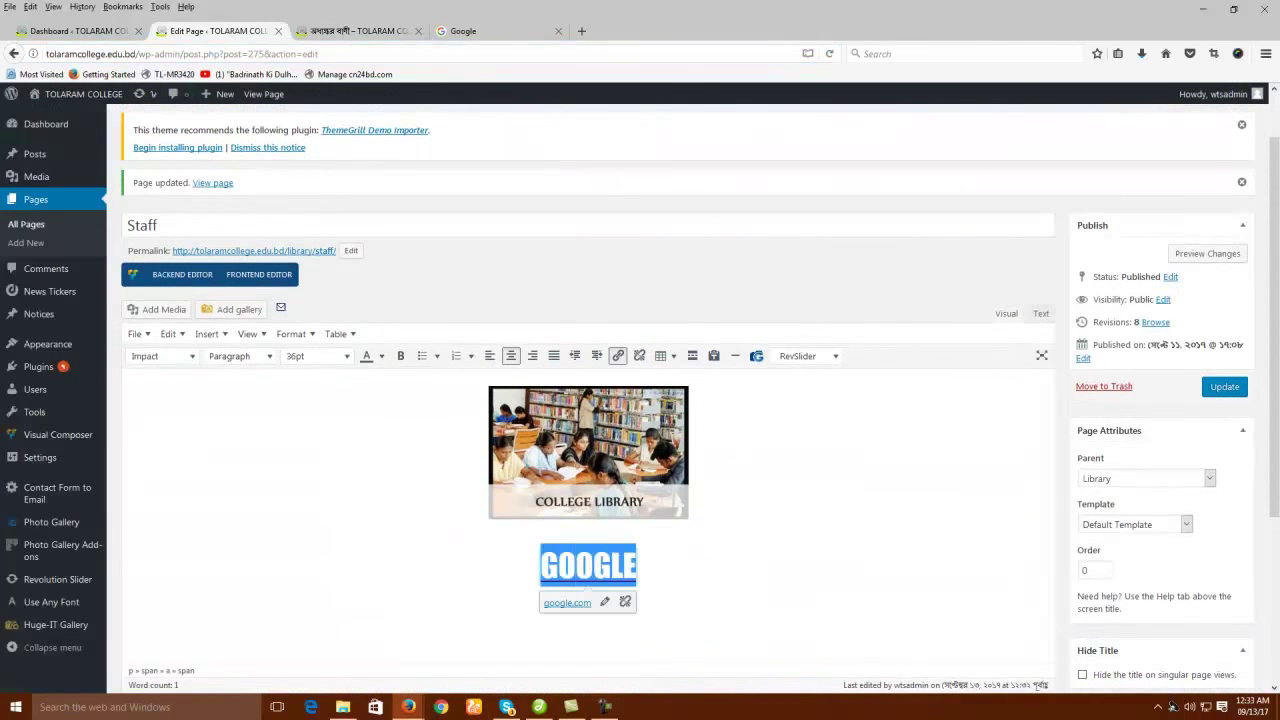
pyautogui.press('BackSpace')
pyautogui.press('BackSpace')
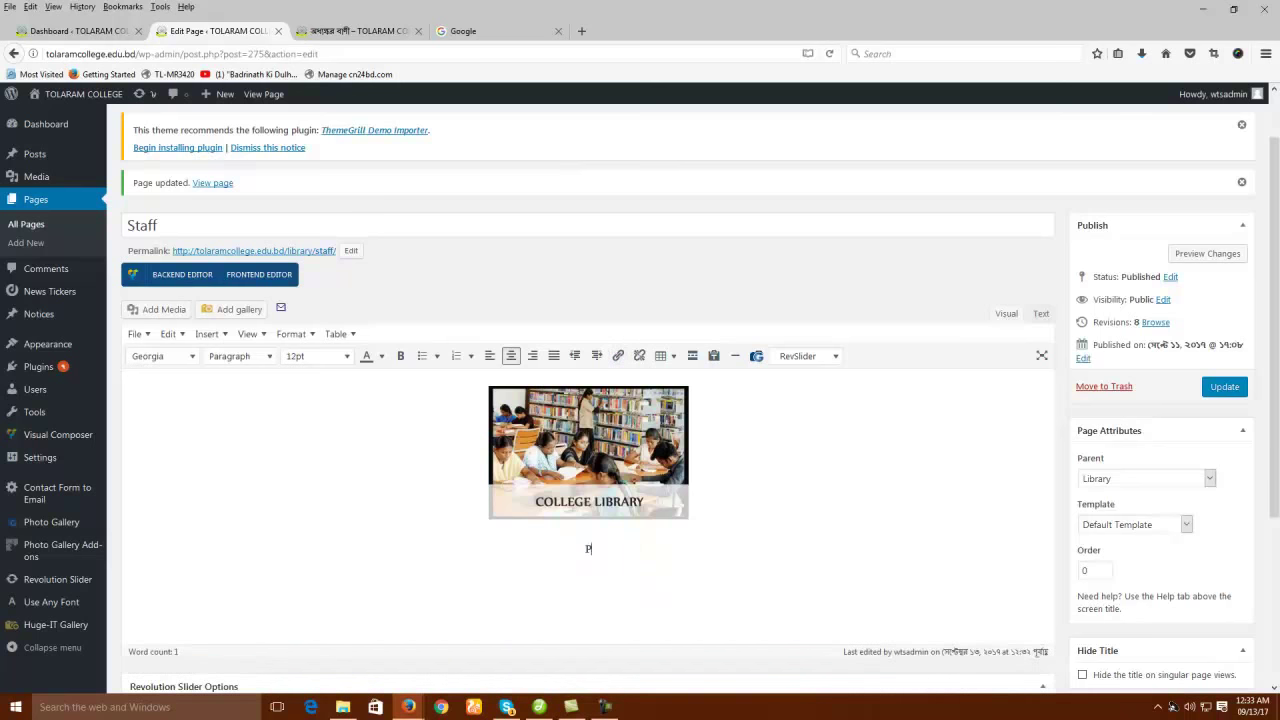
pyautogui.write('PRINCIPAL')
pyautogui.press('Home')
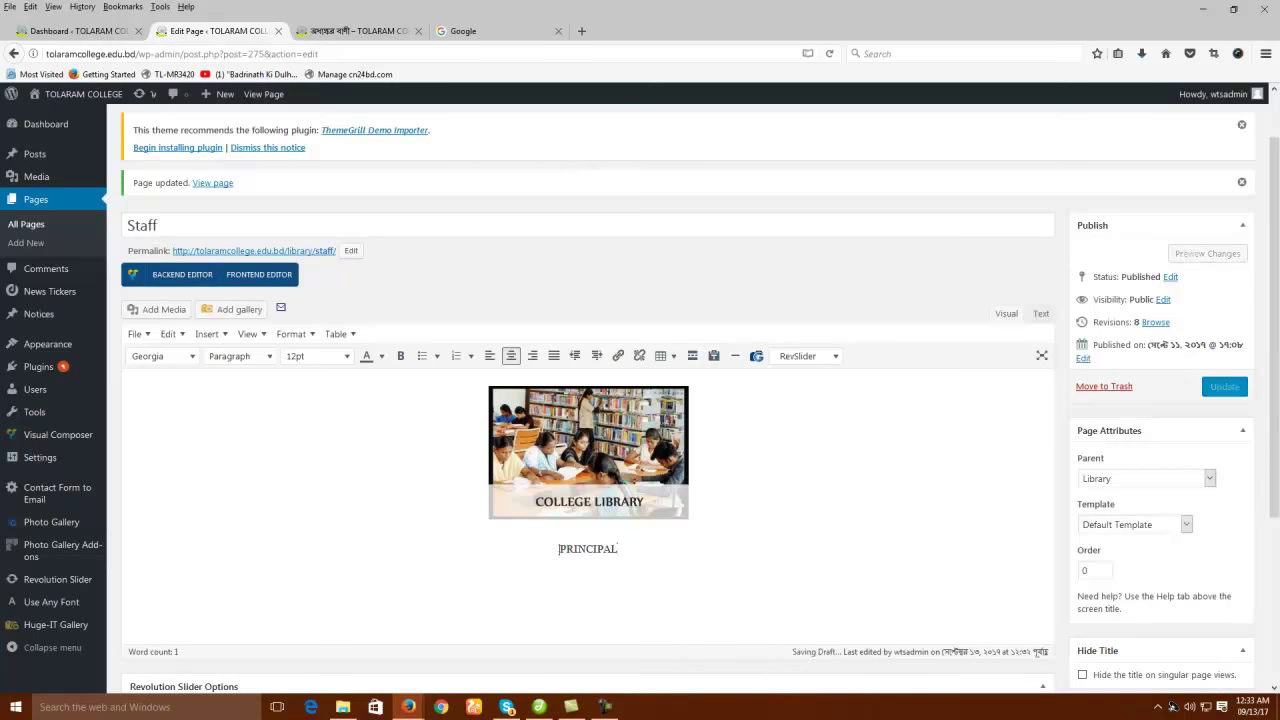
# - Make the "PRINCIPAL" text bold and set its size to 24pt
pyautogui.hotkey('shift', 'Right')
pyautogui.click(400, 356)
pyautogui.click(318, 356)
pyautogui.click(305, 491)
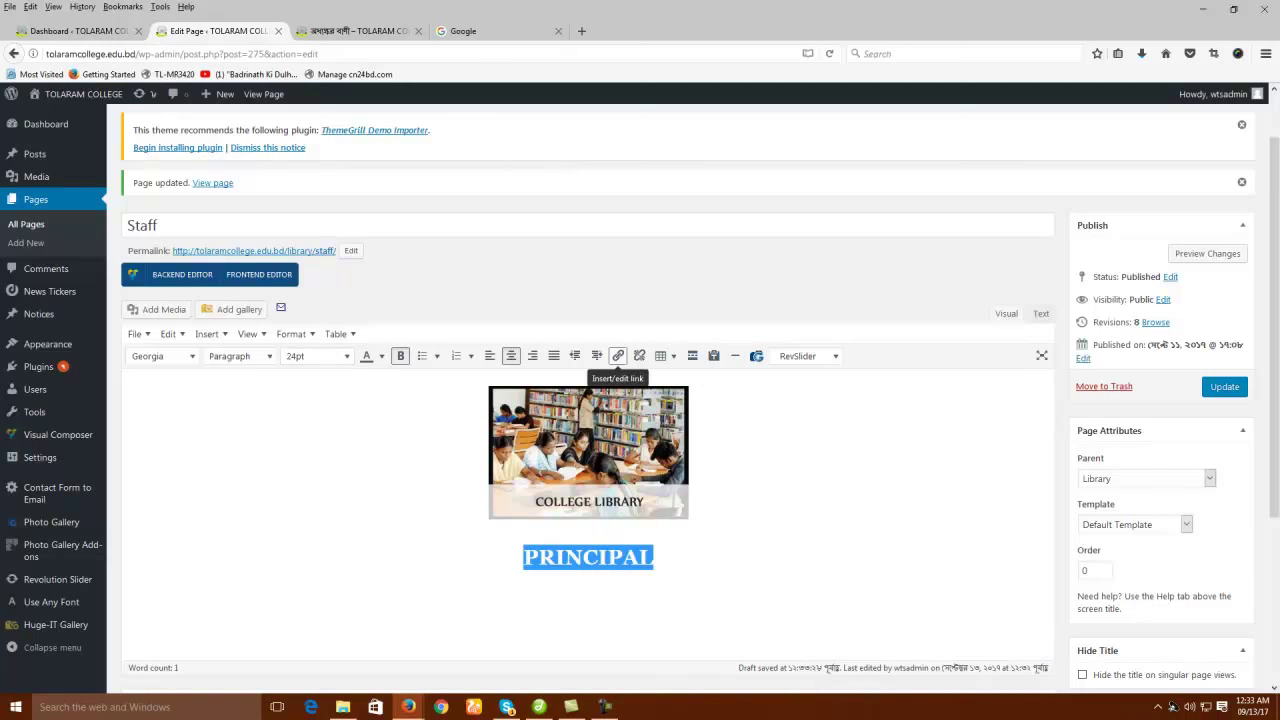
# - Link the "PRINCIPAL" text to the copied address of the Principal page
pyautogui.click(618, 356)
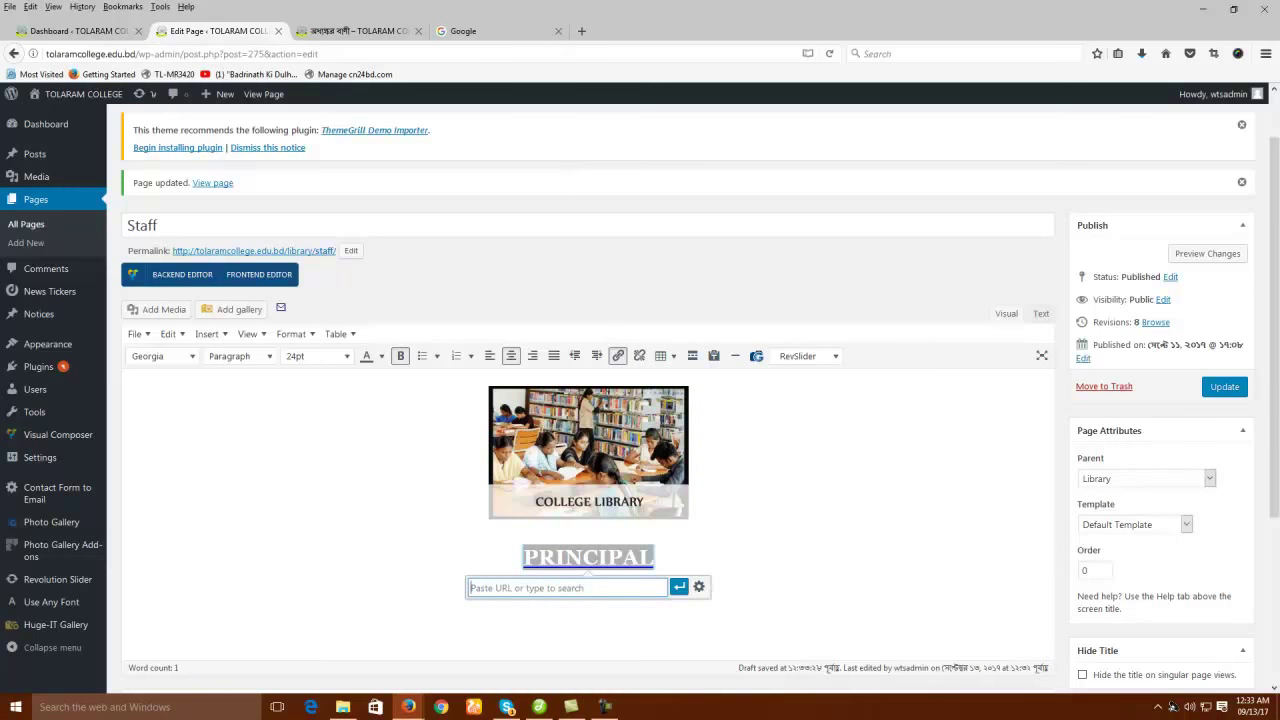
pyautogui.rightClick(603, 587)
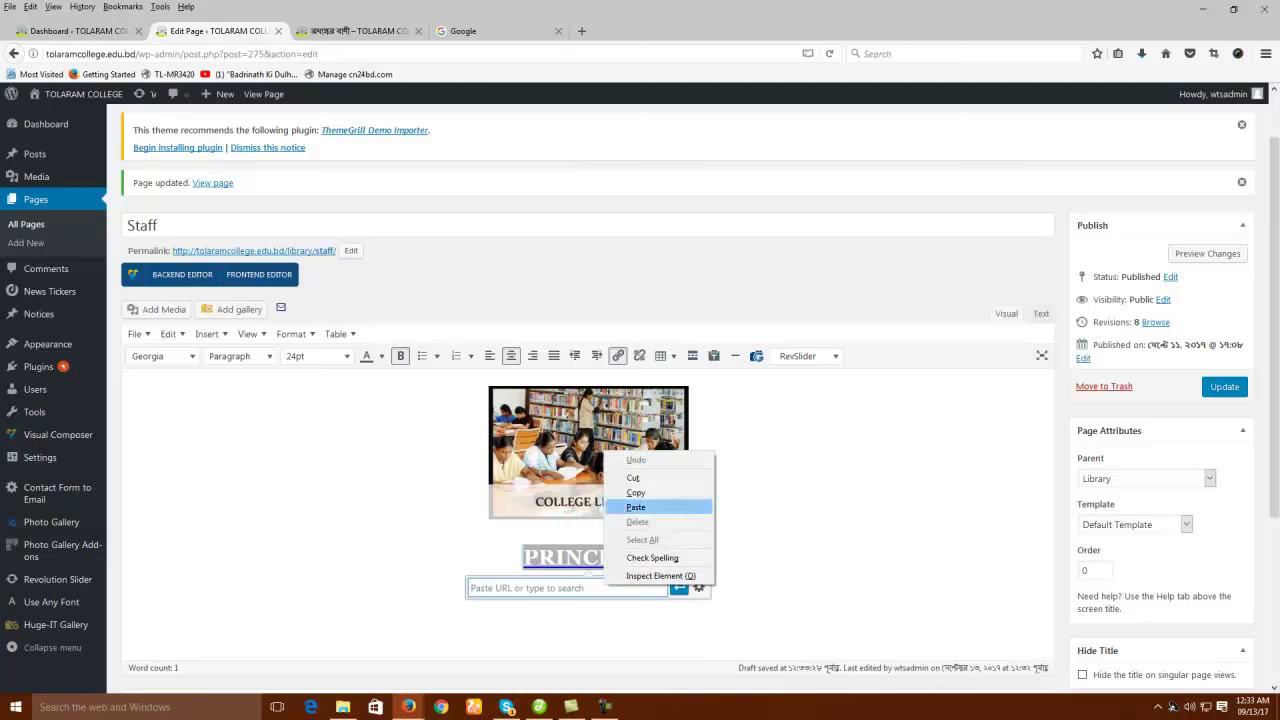
pyautogui.click(622, 506)
pyautogui.click(679, 587)
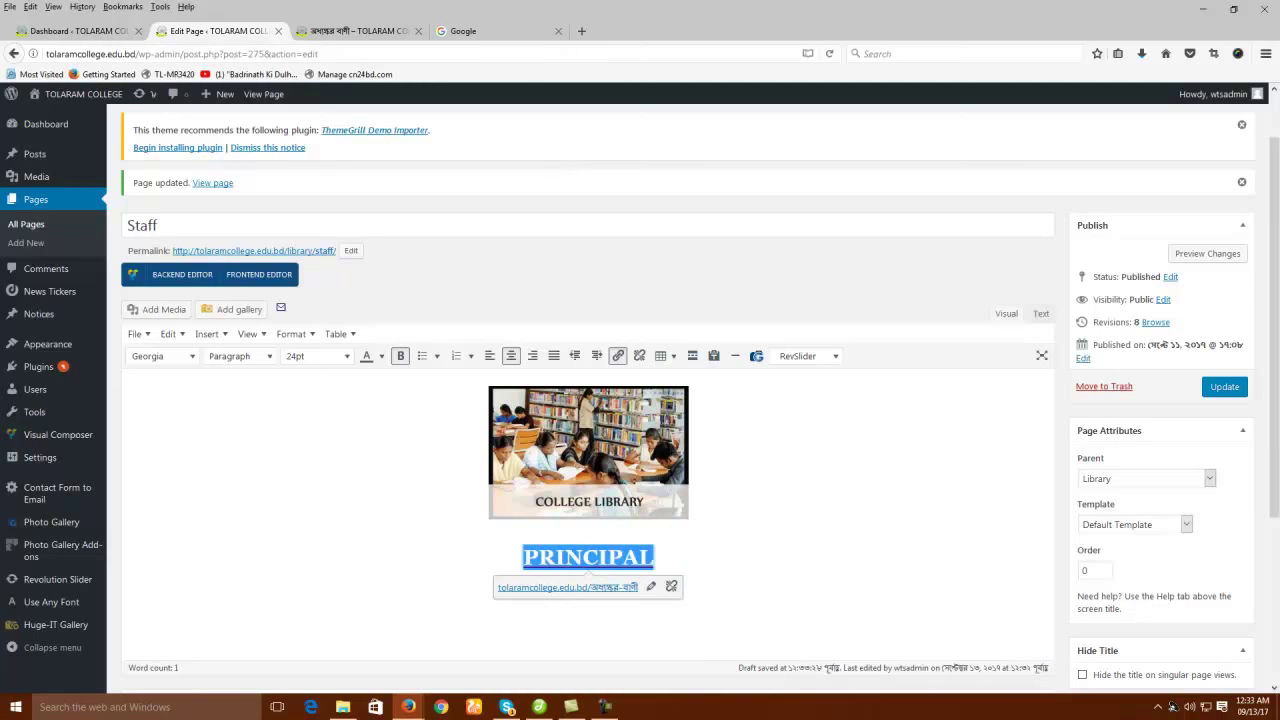
pyautogui.click(654, 558)
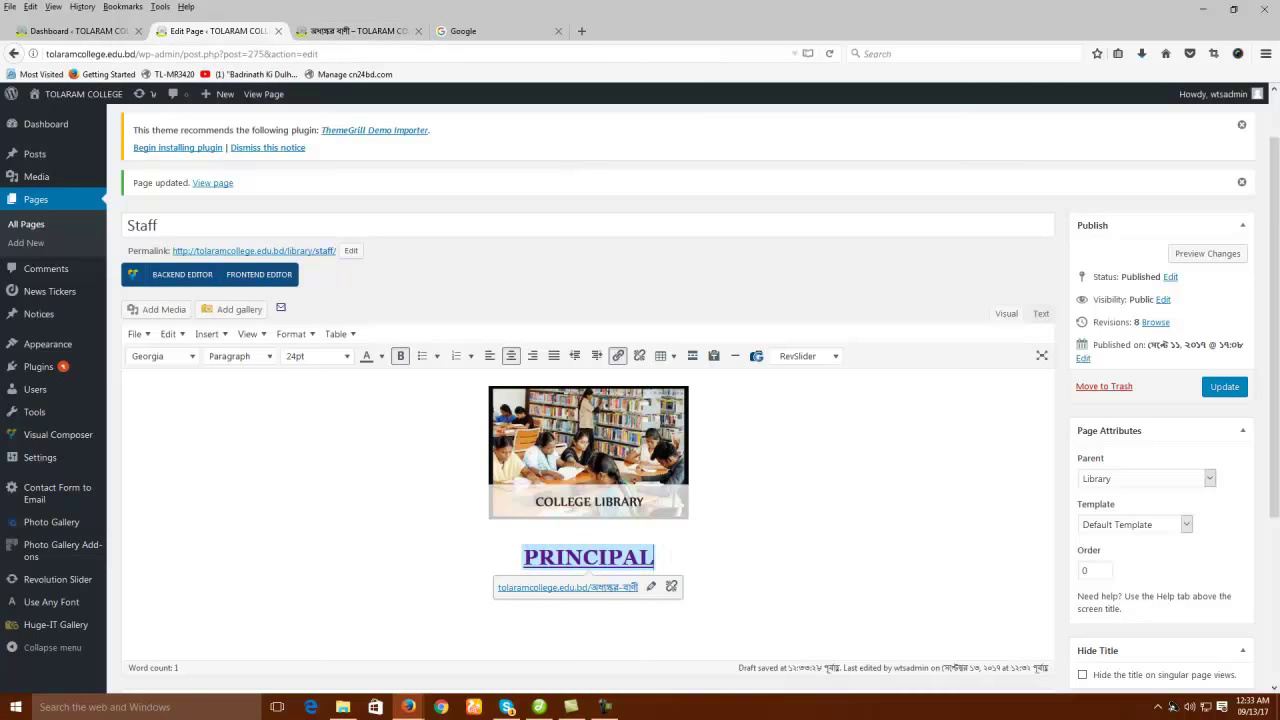
# - Set the linked "PRINCIPAL" text's font to Impact and its size to 36pt
pyautogui.click(129, 592)
pyautogui.moveTo(656, 558); pyautogui.dragTo(522, 558)
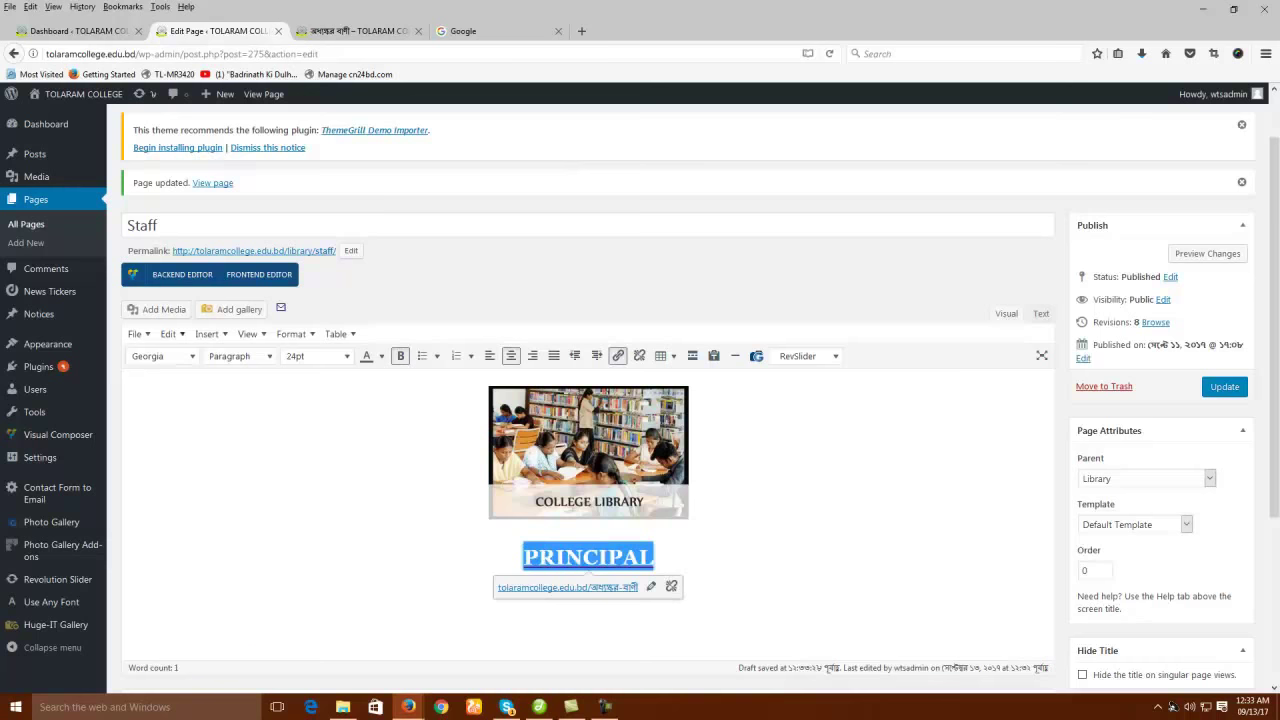
pyautogui.click(160, 356)
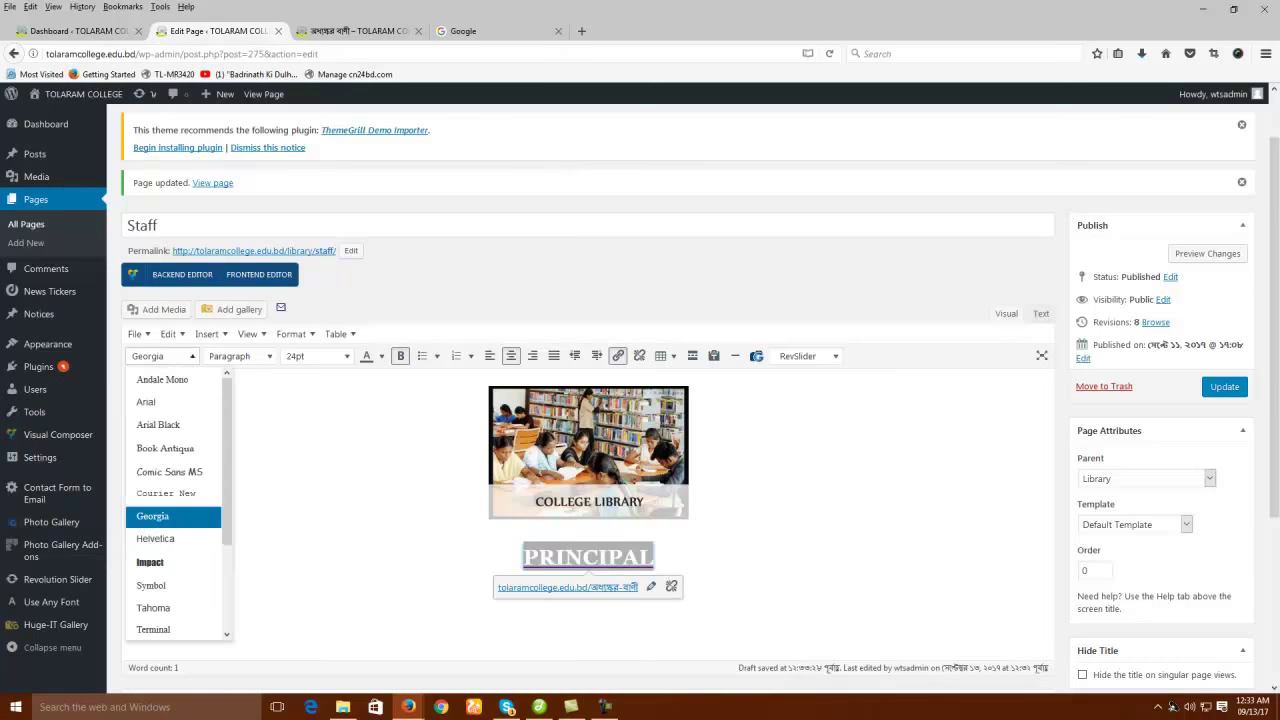
pyautogui.click(150, 562)
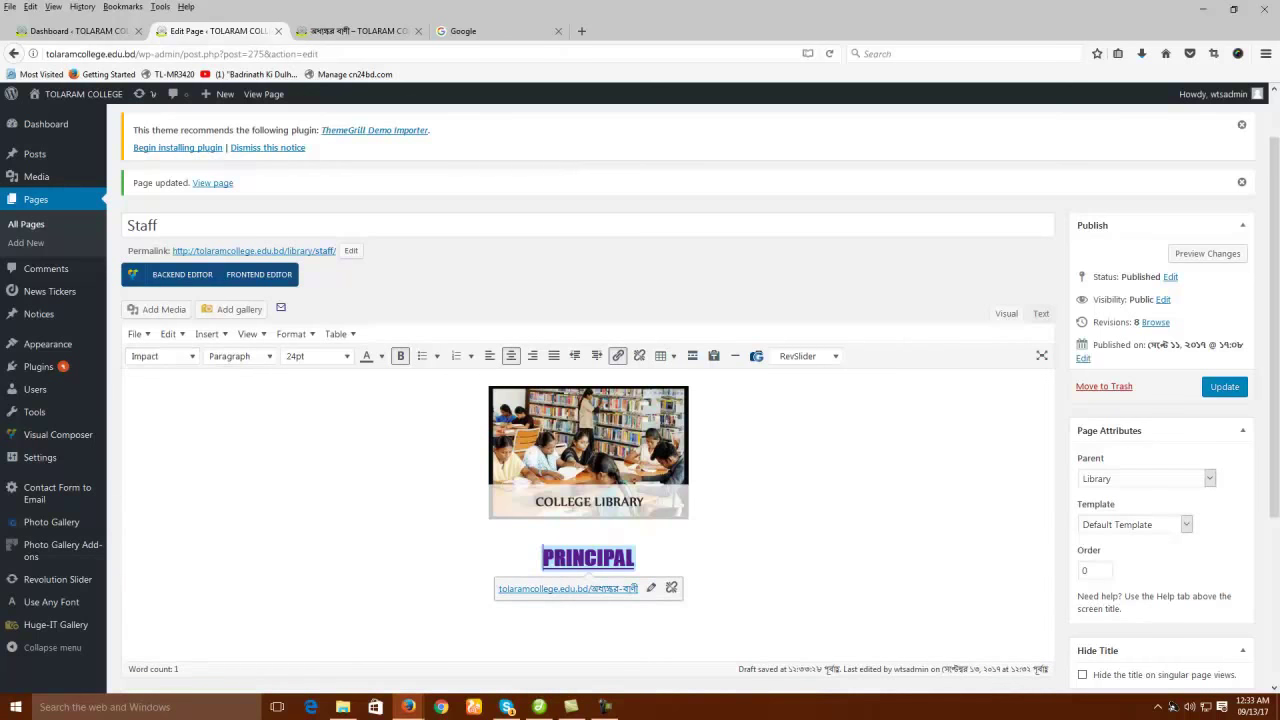
pyautogui.click(318, 356)
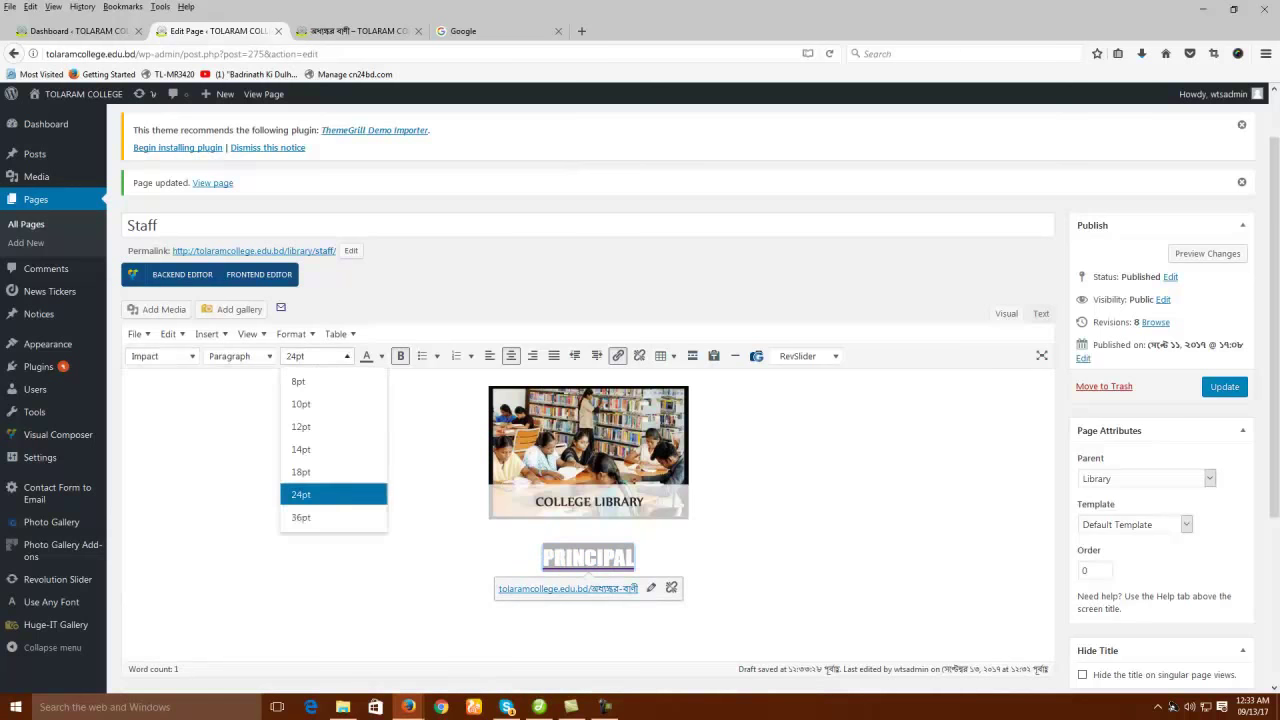
pyautogui.click(300, 516)
pyautogui.click(690, 506)
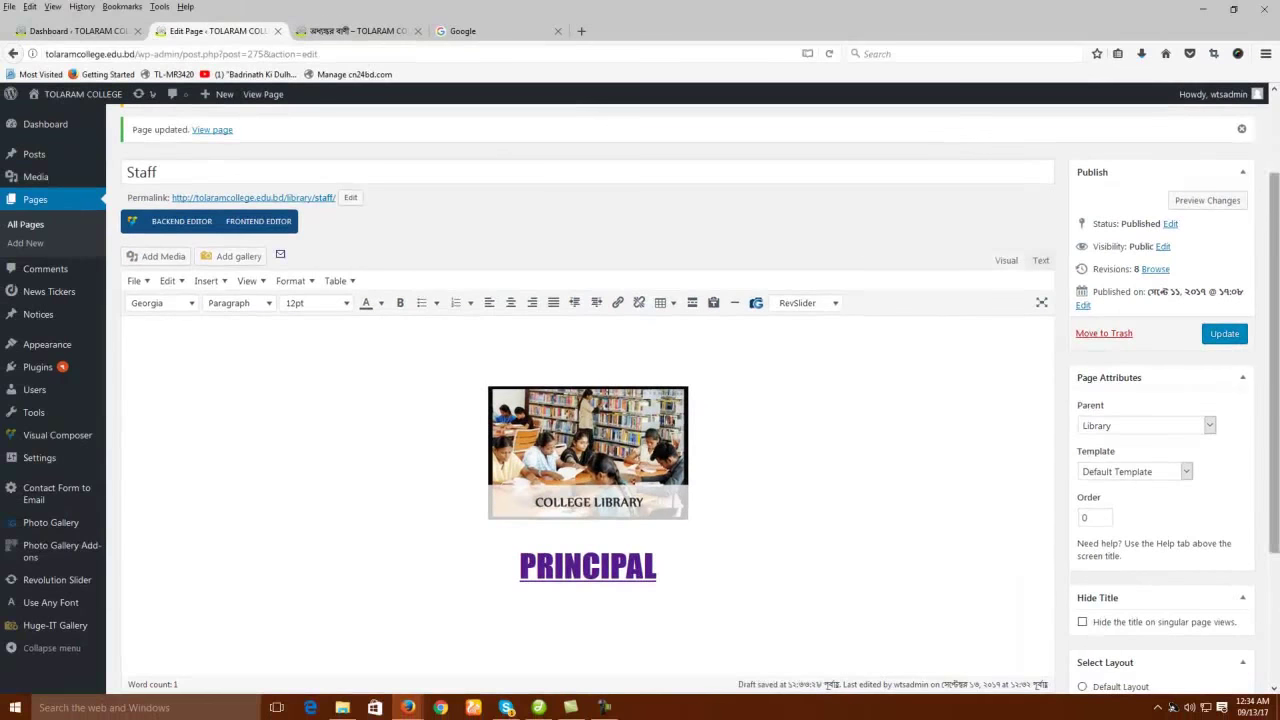
# - Update the Staff page and test the PRINCIPAL link on its published version under Library
pyautogui.click(1224, 334)
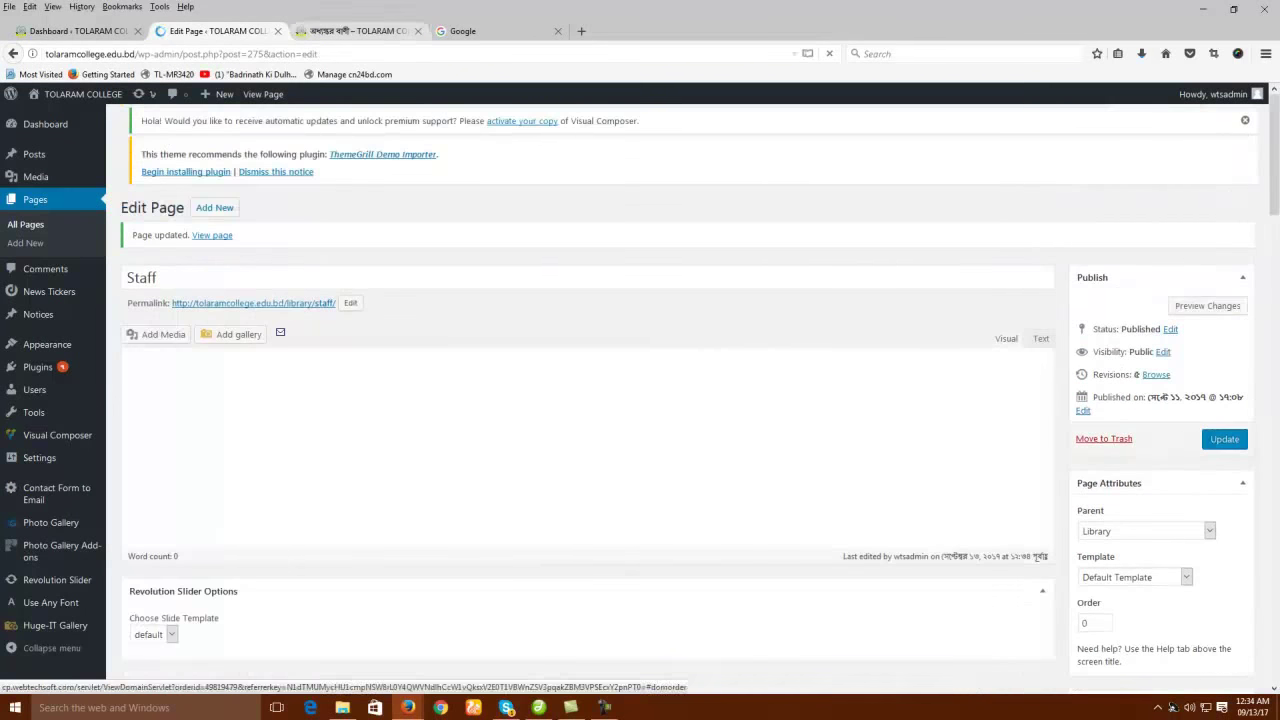
pyautogui.click(358, 31)
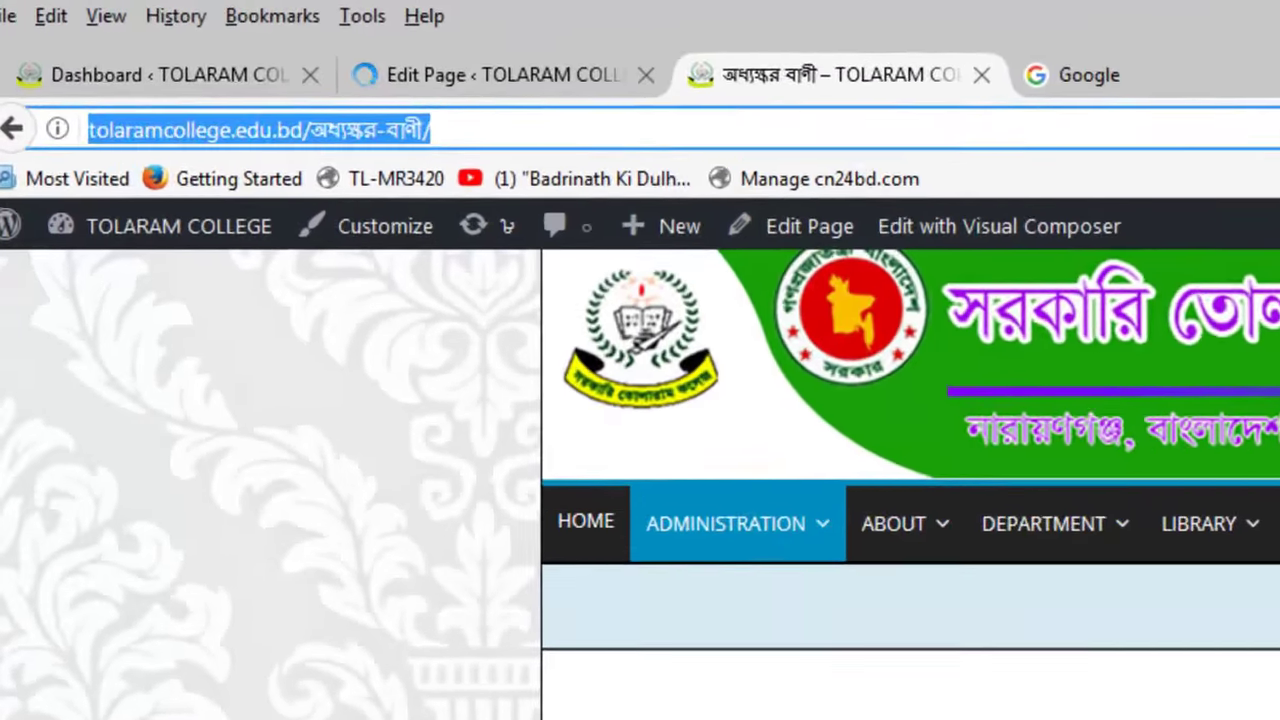
pyautogui.rightClick(386, 373)
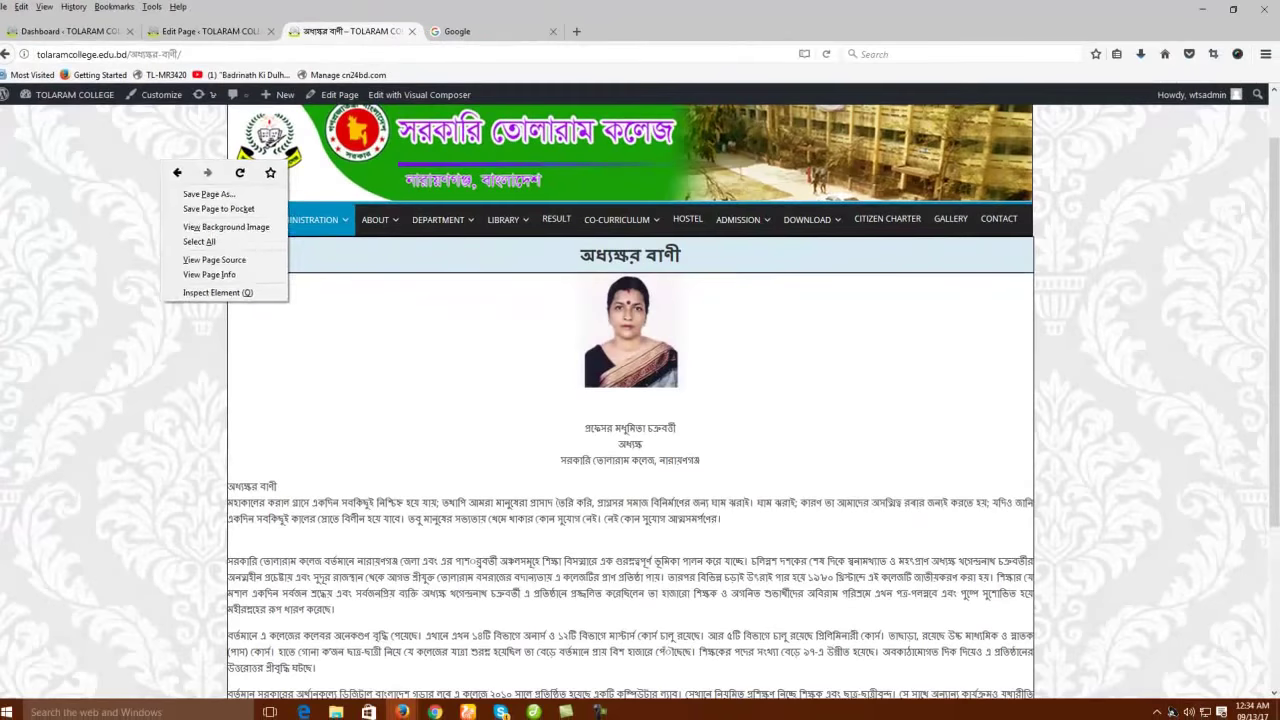
pyautogui.click(380, 370)
pyautogui.moveTo(738, 523)
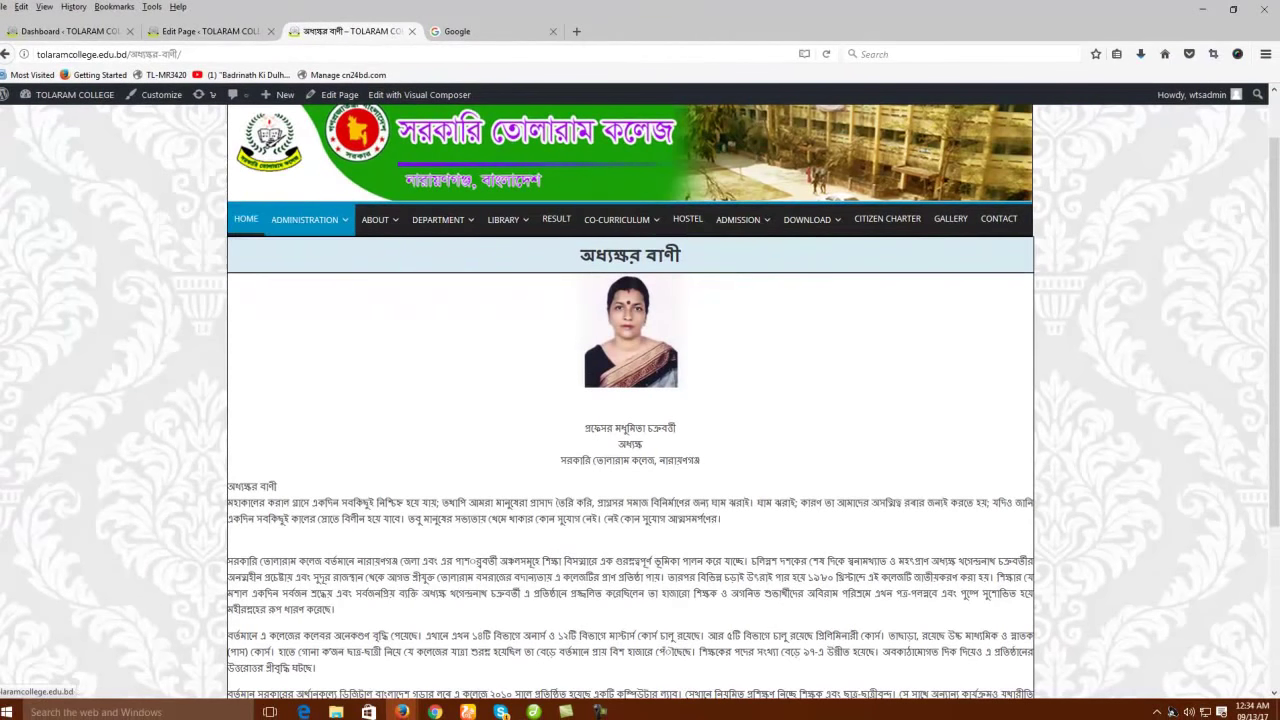
pyautogui.moveTo(503, 219)
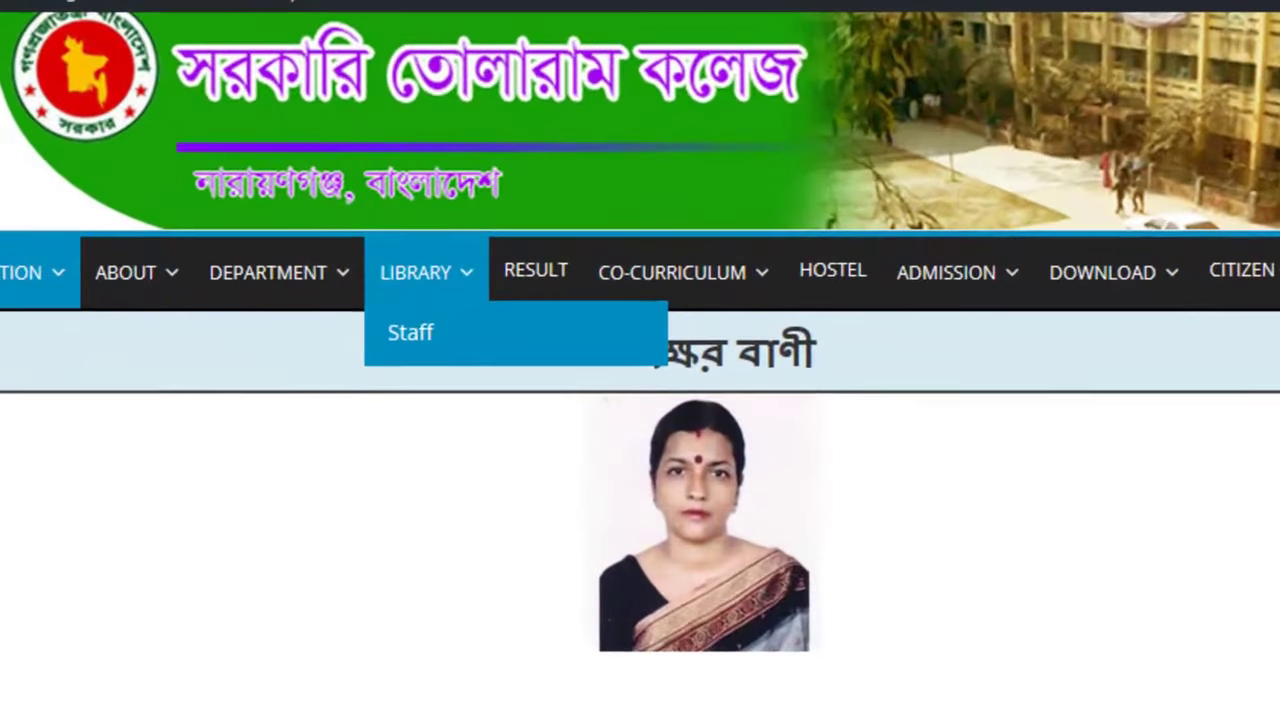
pyautogui.click(410, 332)
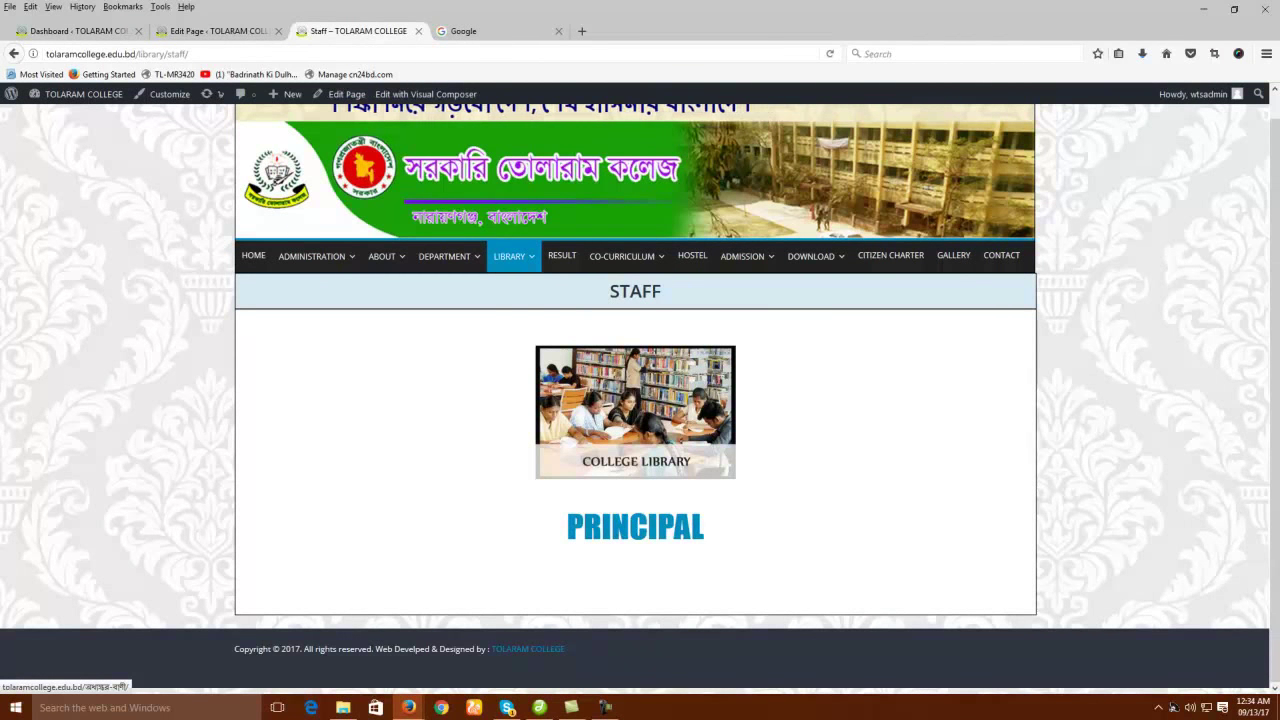
pyautogui.click(635, 526)
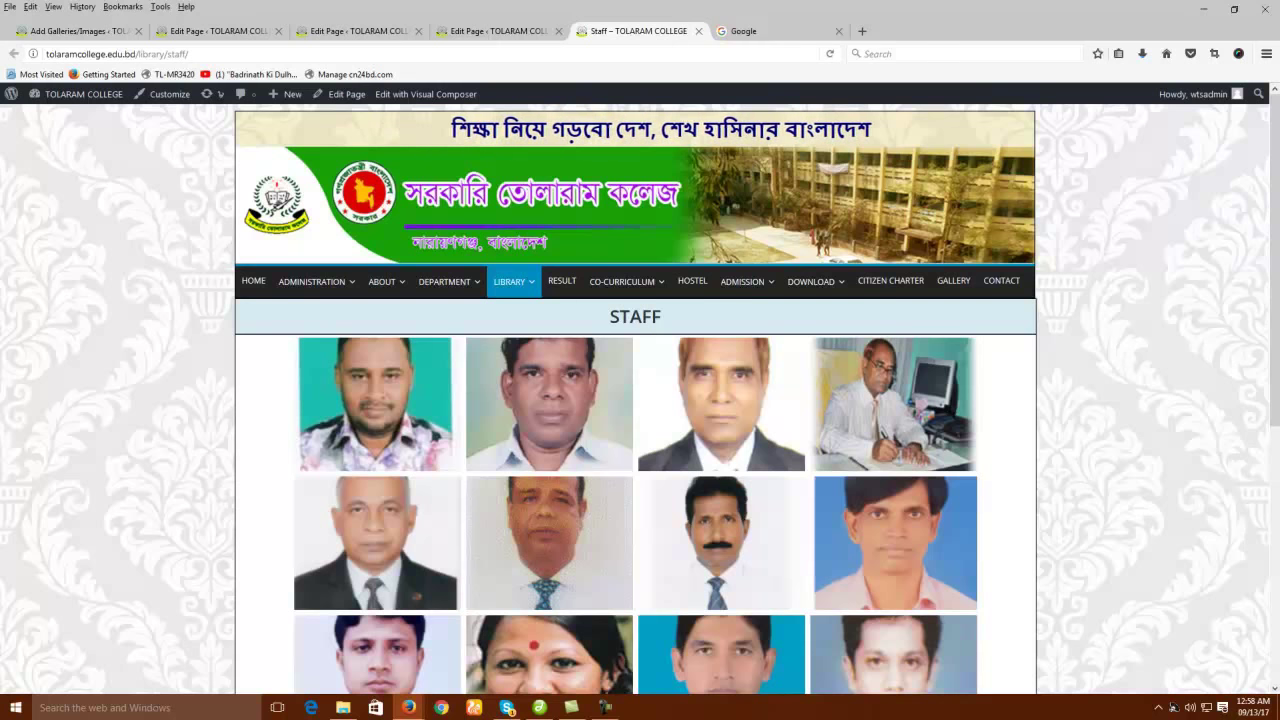
pyautogui.moveTo(670, 318); pyautogui.dragTo(608, 318)
pyautogui.click(680, 318)
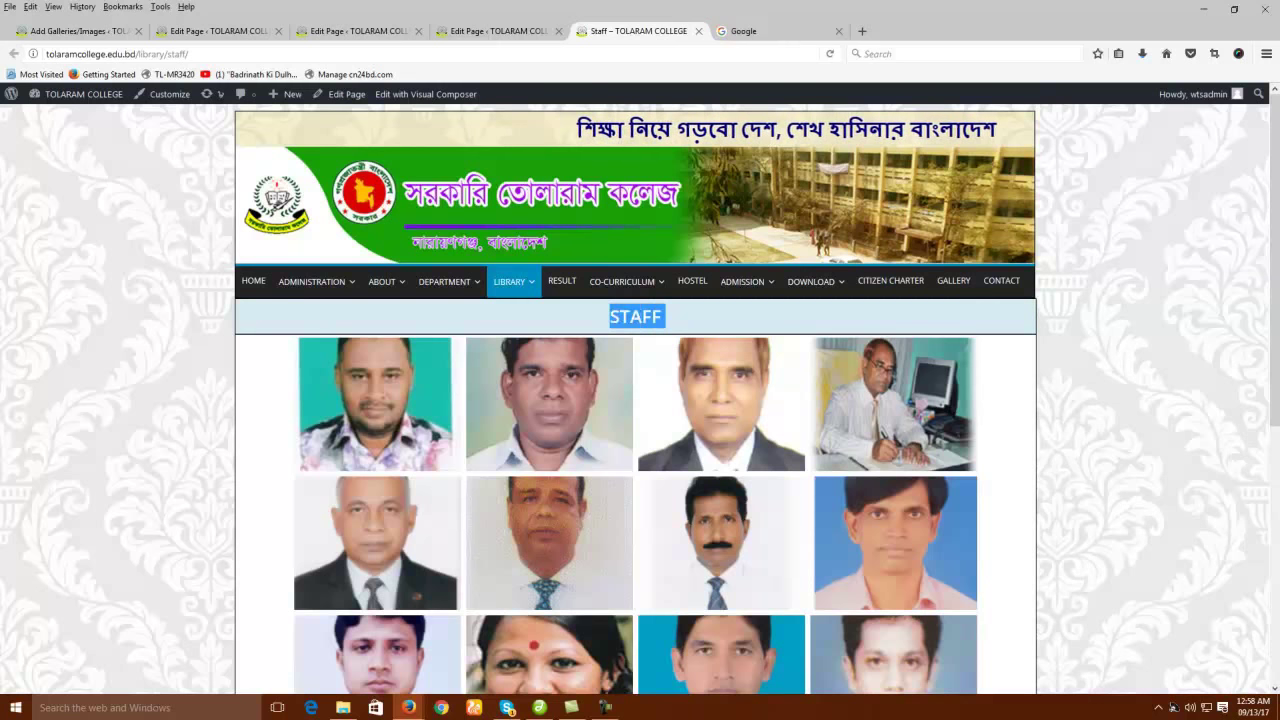
pyautogui.click(688, 318)
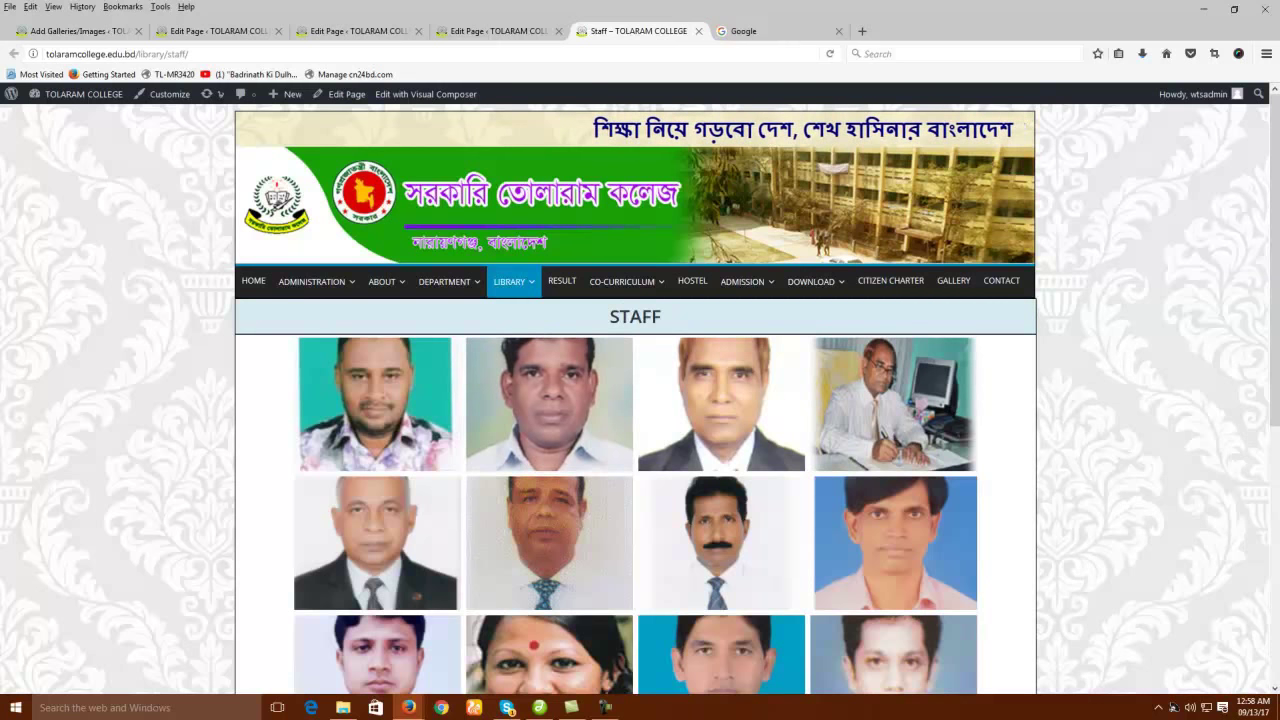
pyautogui.moveTo(608, 318); pyautogui.dragTo(668, 318)
pyautogui.click(682, 318)
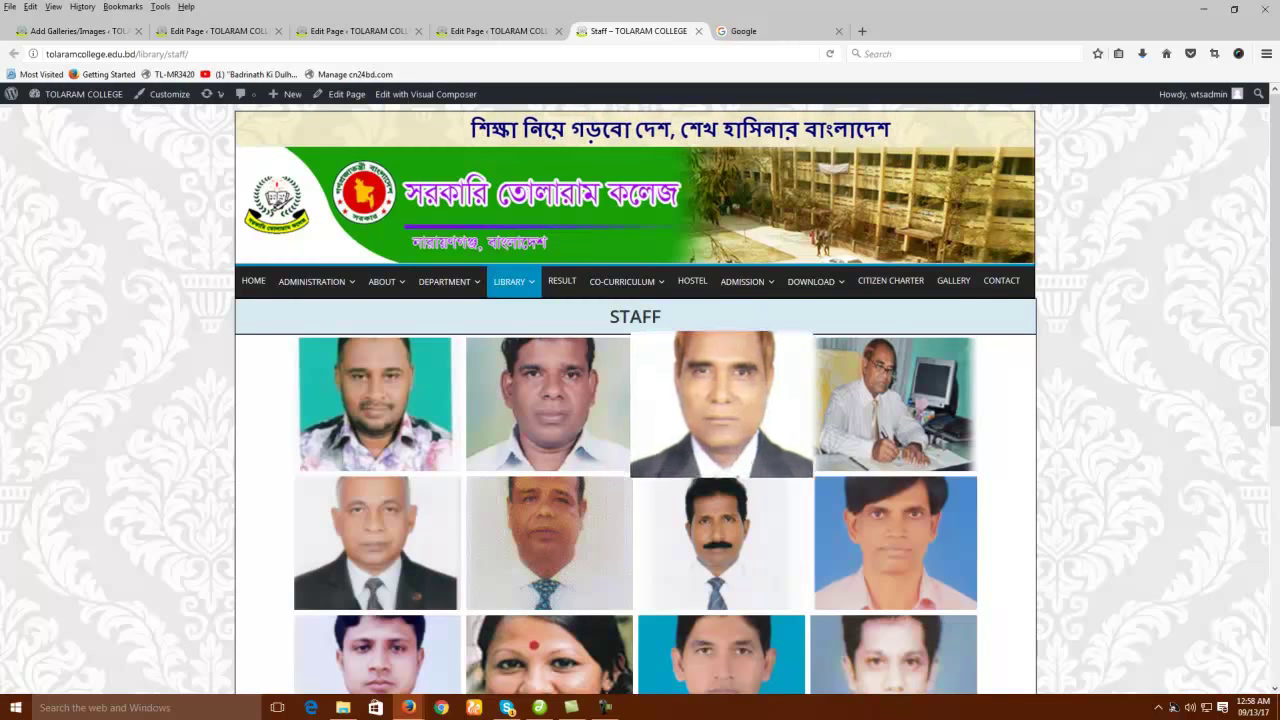
pyautogui.moveTo(1195, 94)
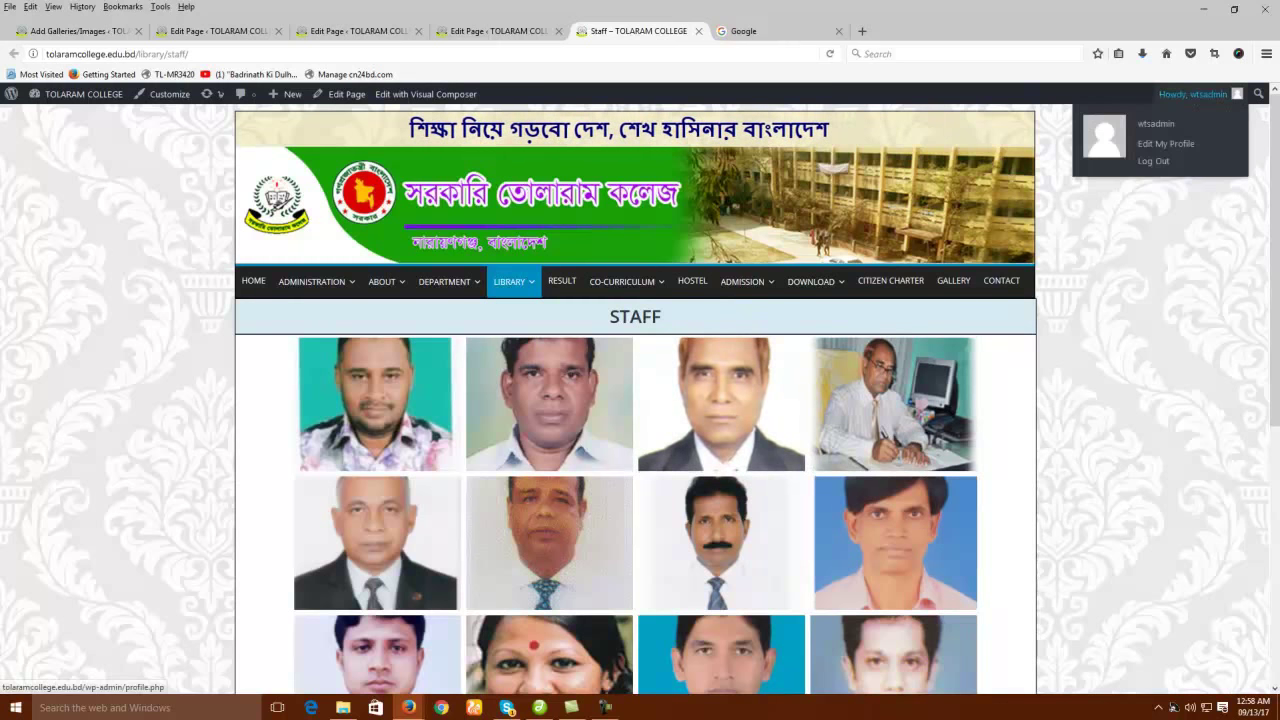